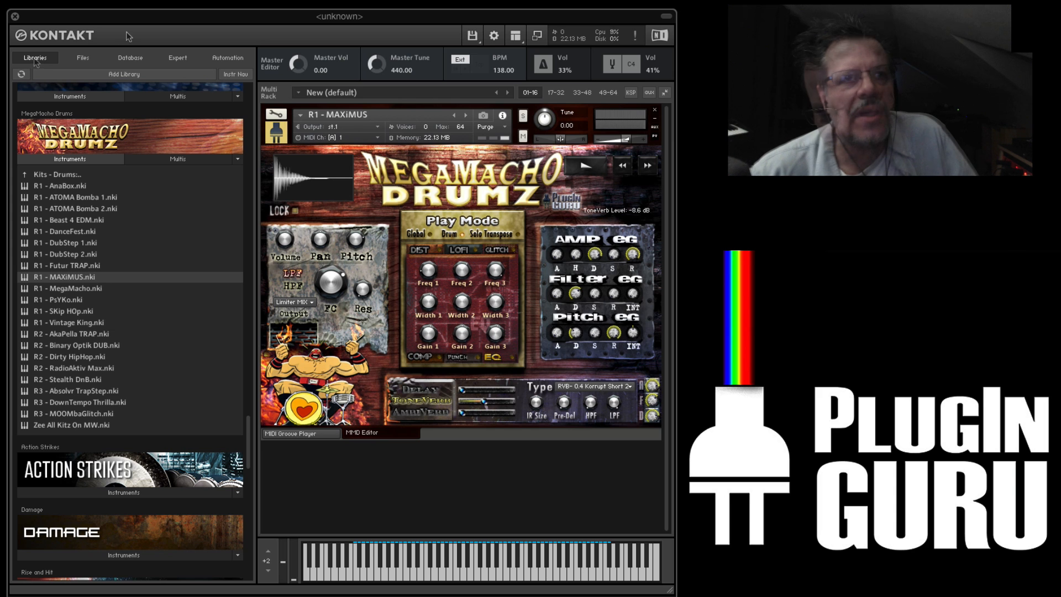
Browse the installed Kontakt libraries and return to the MegaMacho Drums entry
scroll(122, 237, up, 5)
scroll(123, 238, up, 20)
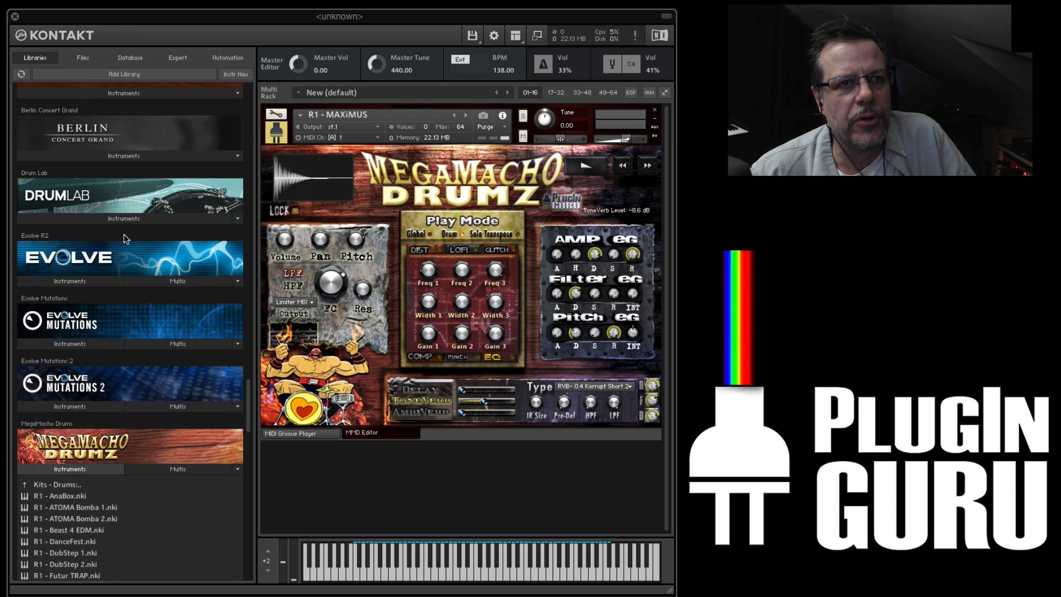
scroll(124, 235, up, 20)
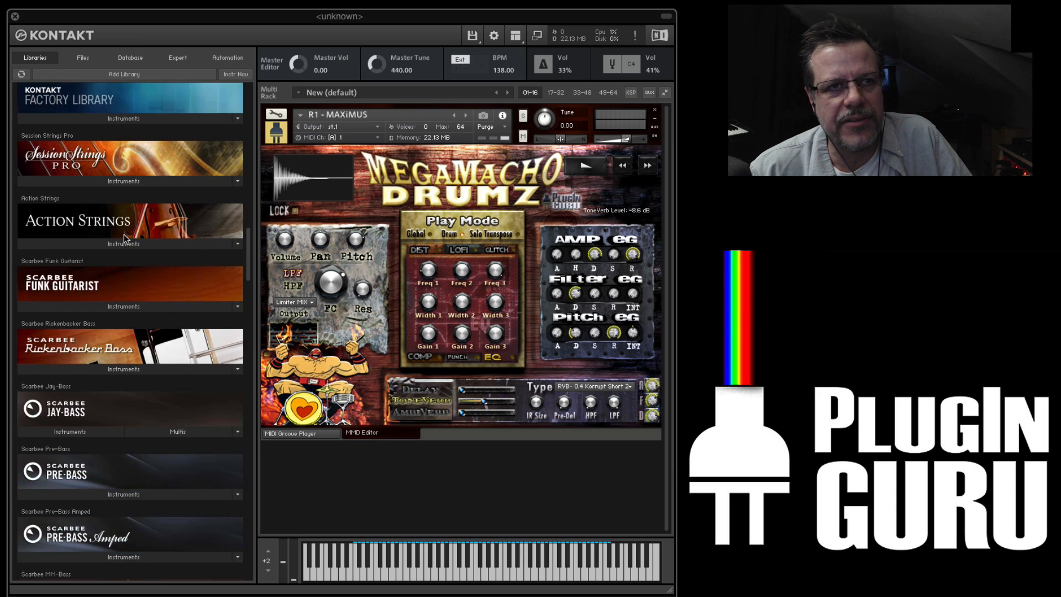
scroll(124, 234, up, 10)
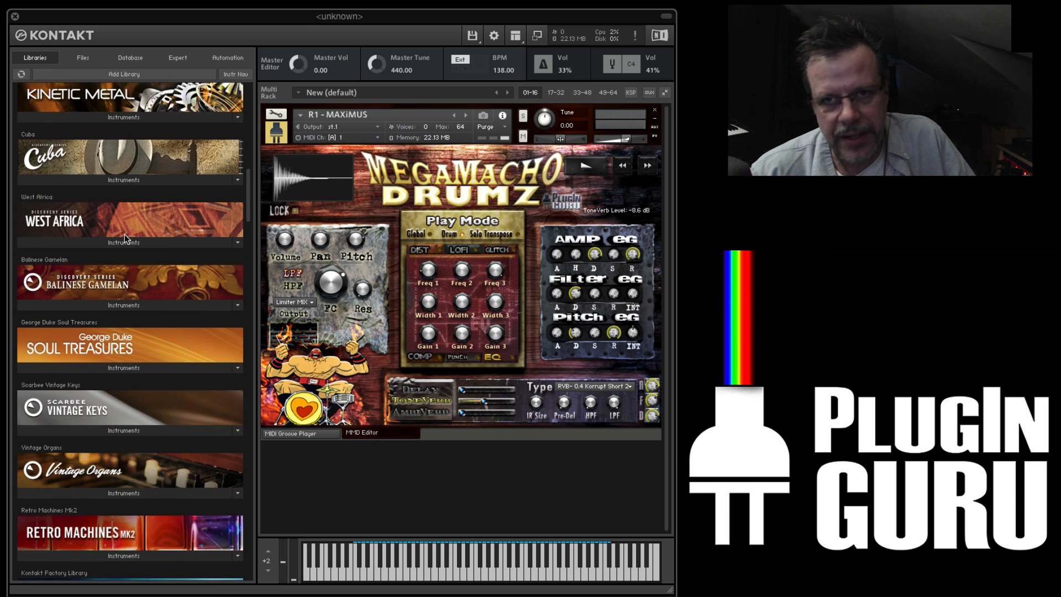
scroll(124, 234, down, 15)
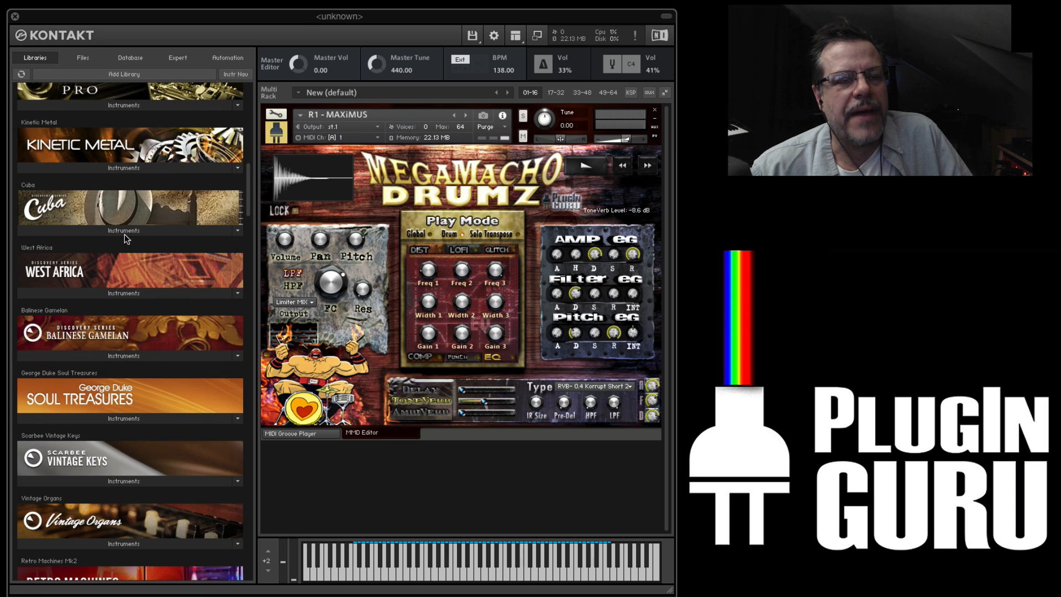
scroll(124, 234, down, 3)
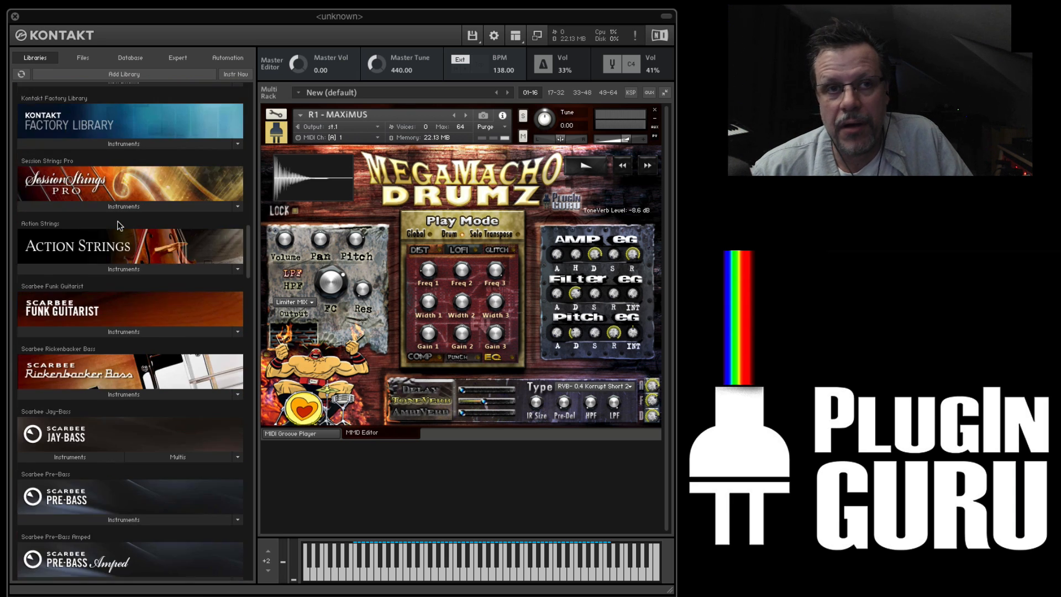
scroll(119, 226, down, 20)
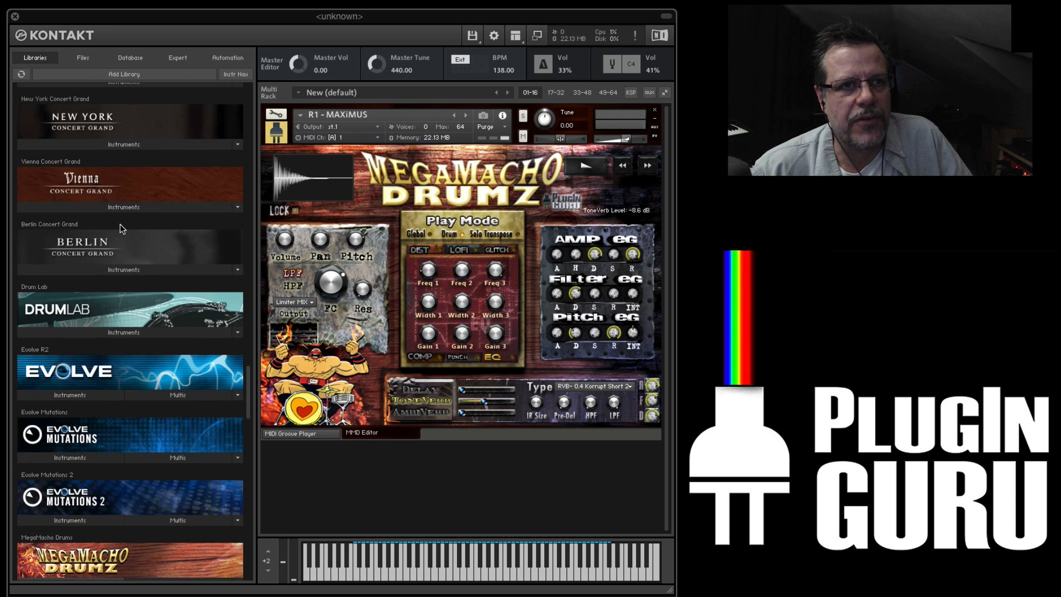
scroll(121, 228, down, 15)
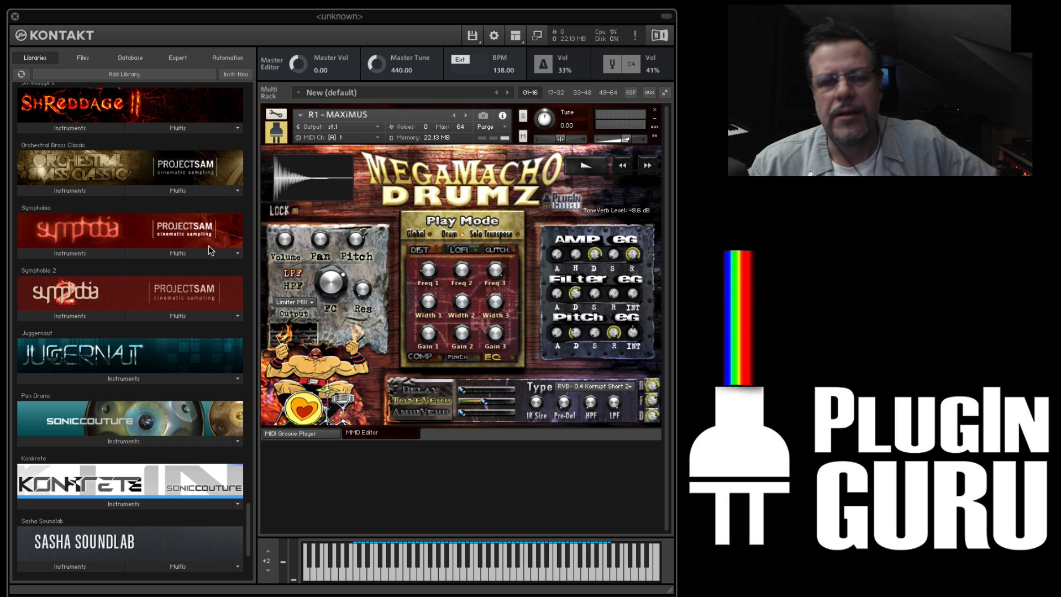
scroll(134, 293, up, 3)
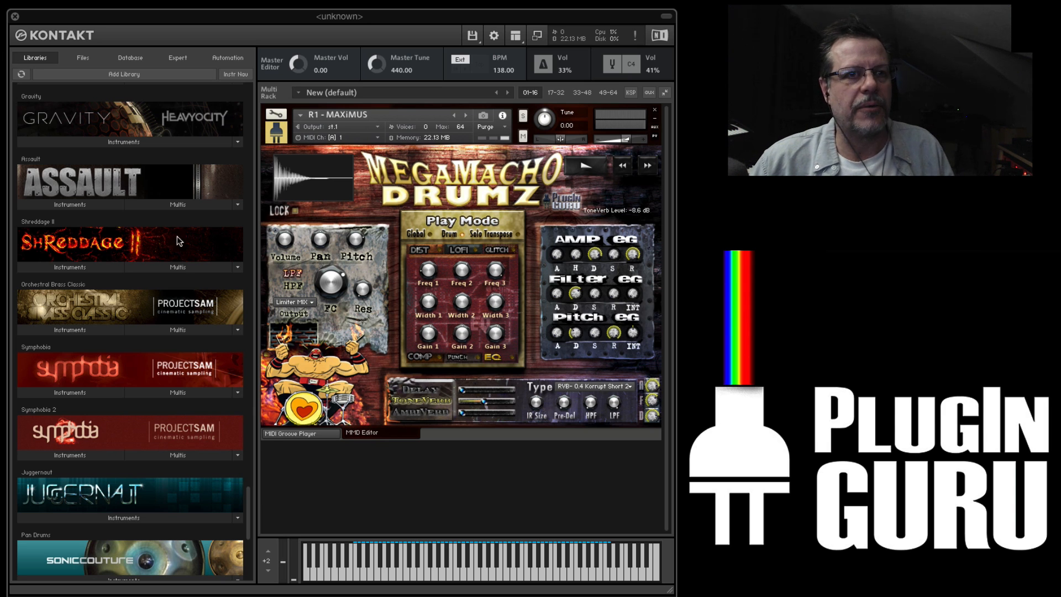
scroll(155, 235, up, 6)
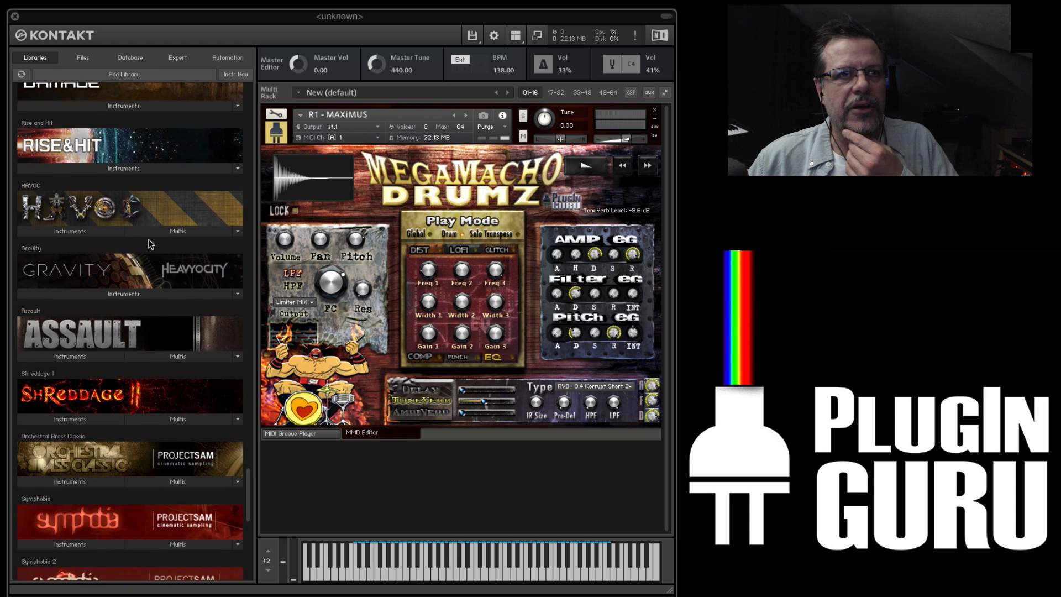
scroll(151, 244, up, 6)
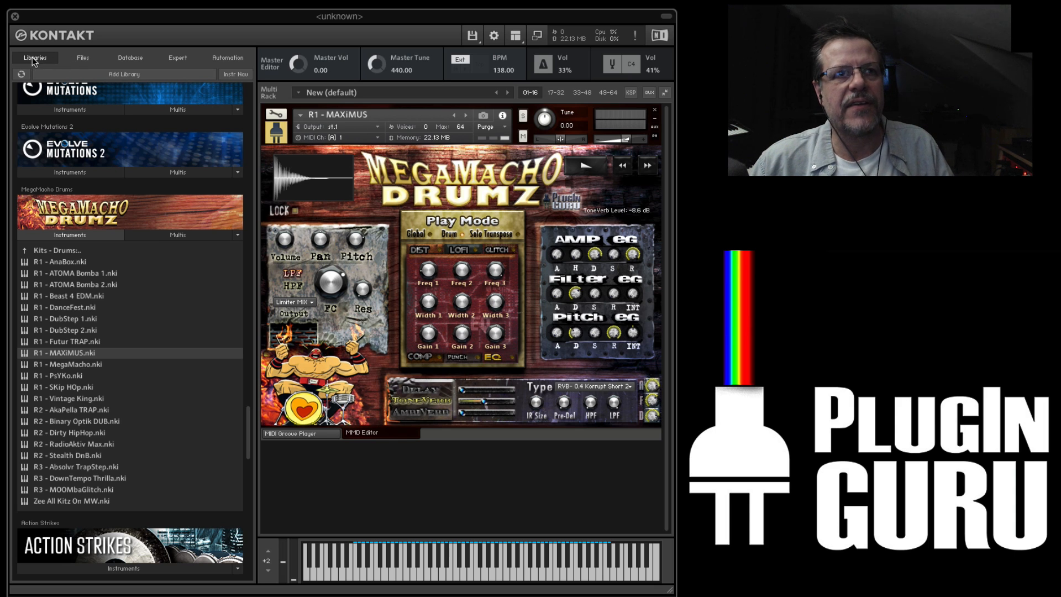
Look at the MegaMacho Drums Instruments folder in the file browser, then return to the library list
click(82, 63)
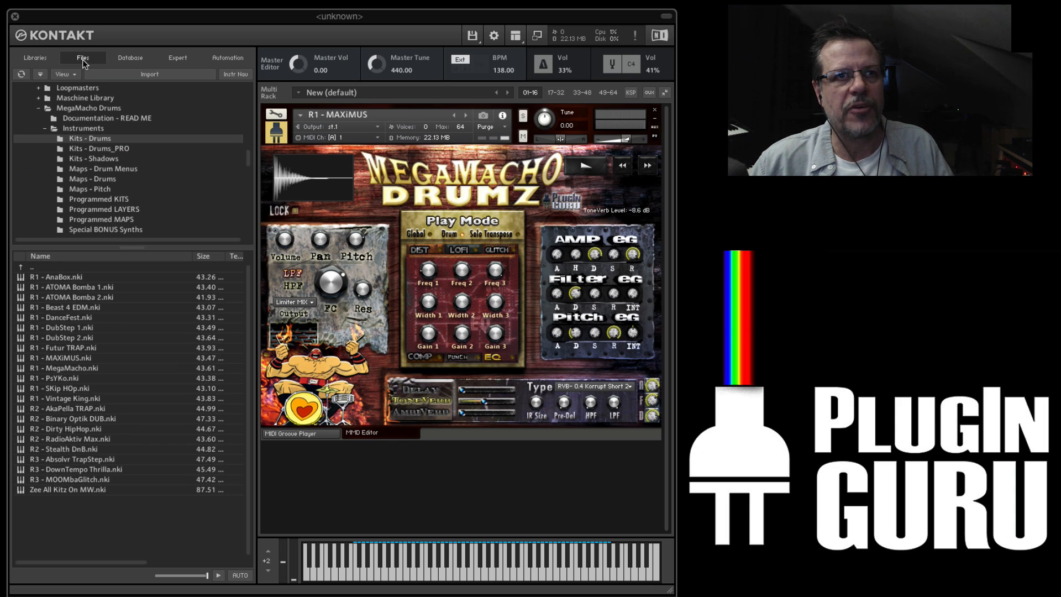
double_click(48, 267)
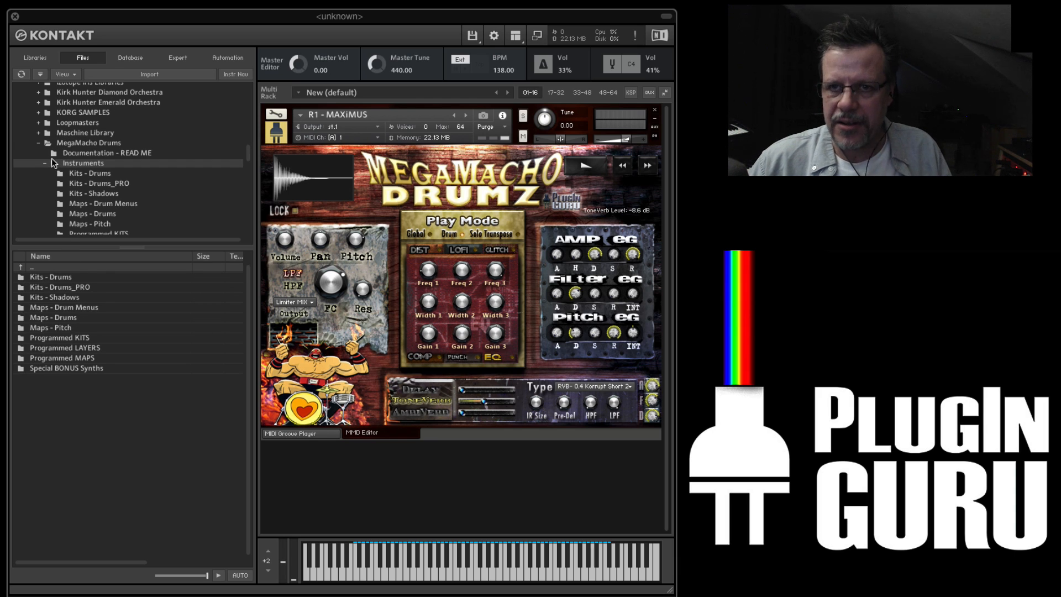
click(35, 58)
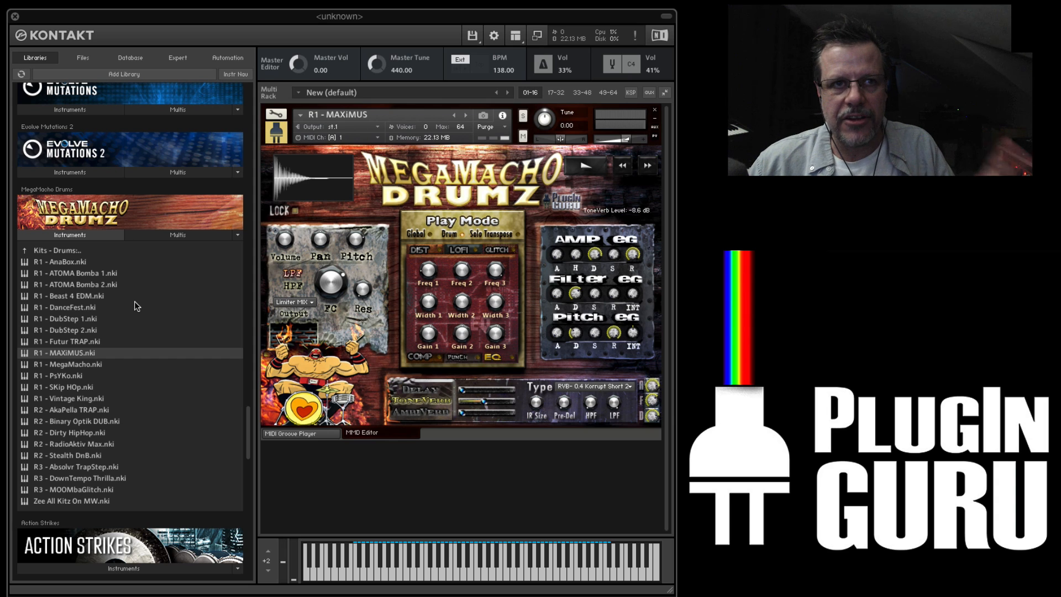
Look through the Kits - Drums folder of MegaMacho Drums in the Quick-Load browser, then close that browser
right_click(360, 479)
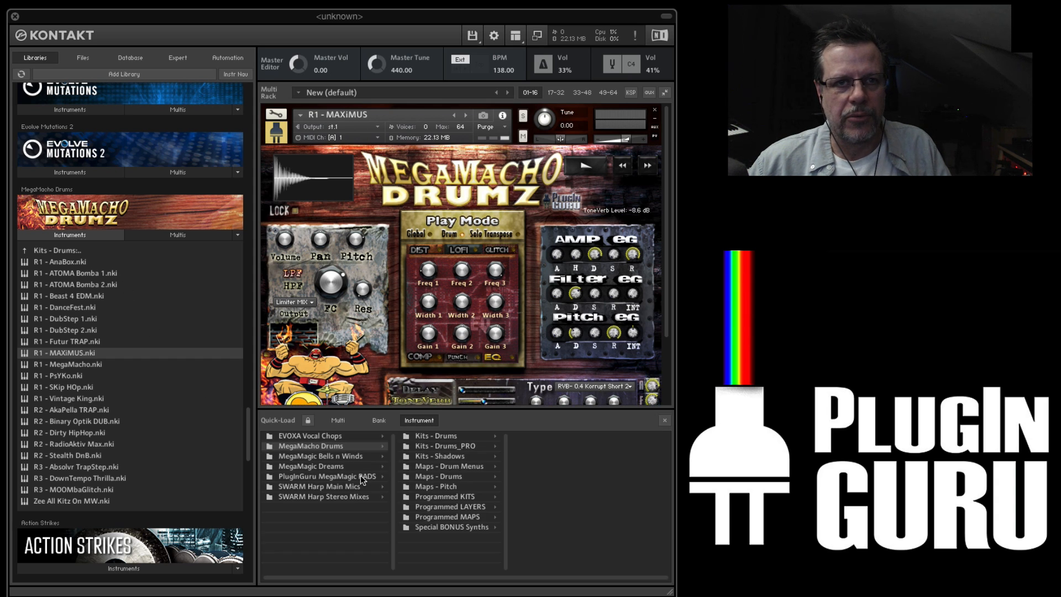
click(316, 456)
click(320, 447)
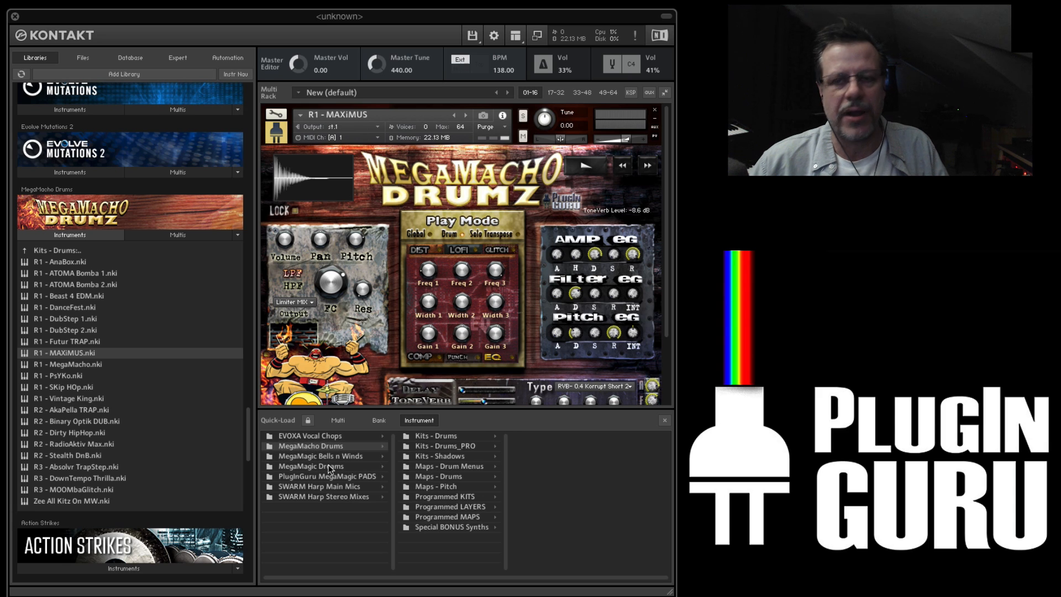
drag(251, 438, 234, 305)
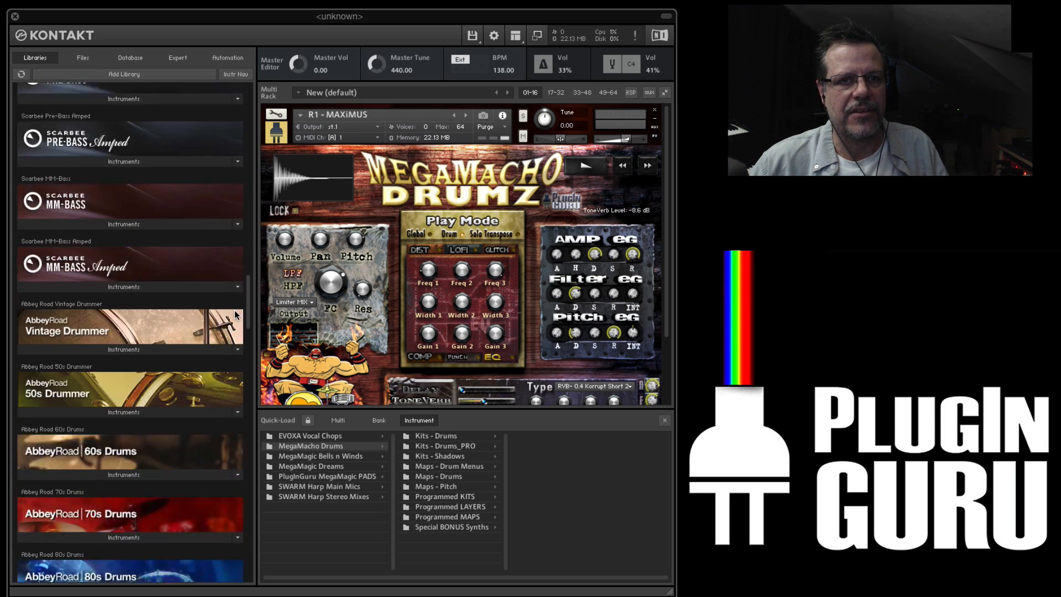
click(325, 455)
click(326, 446)
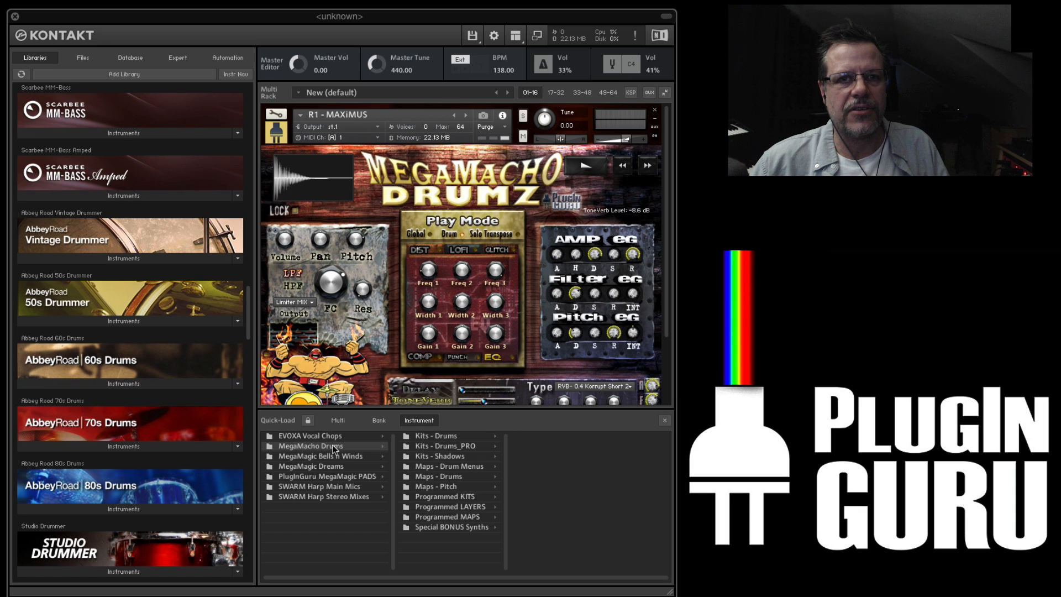
click(432, 438)
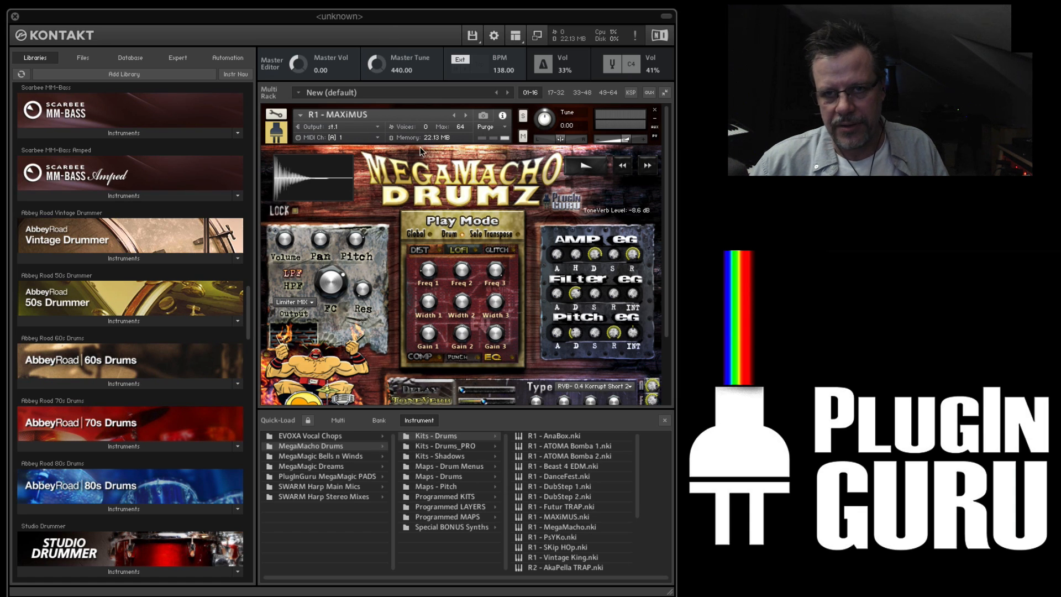
right_click(390, 349)
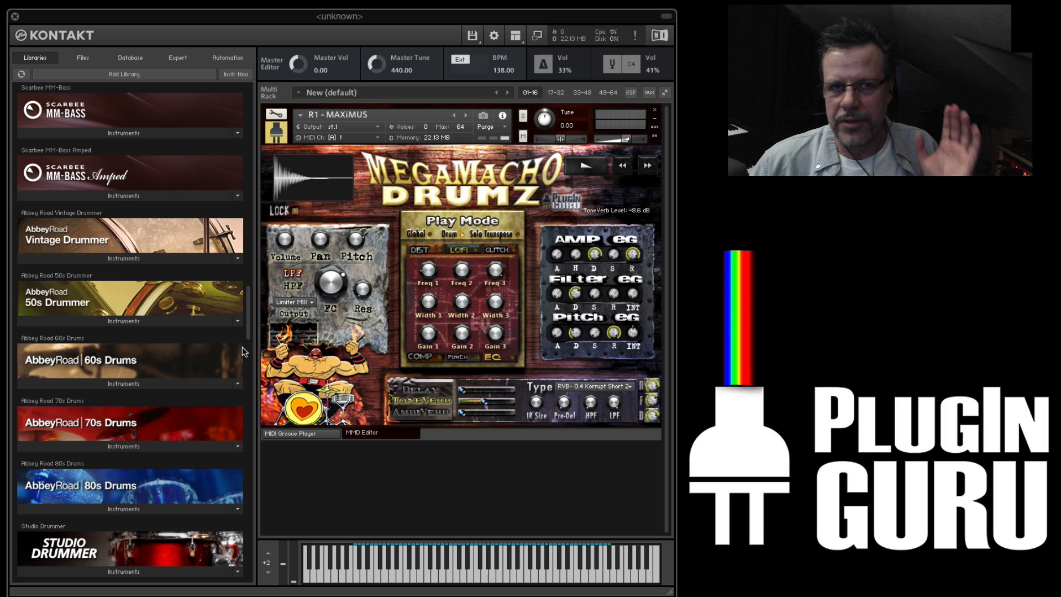
Load the R2 - Binary Optik DUB kit from the MegaMacho Drums library in place of the current instrument
scroll(157, 338, down, 10)
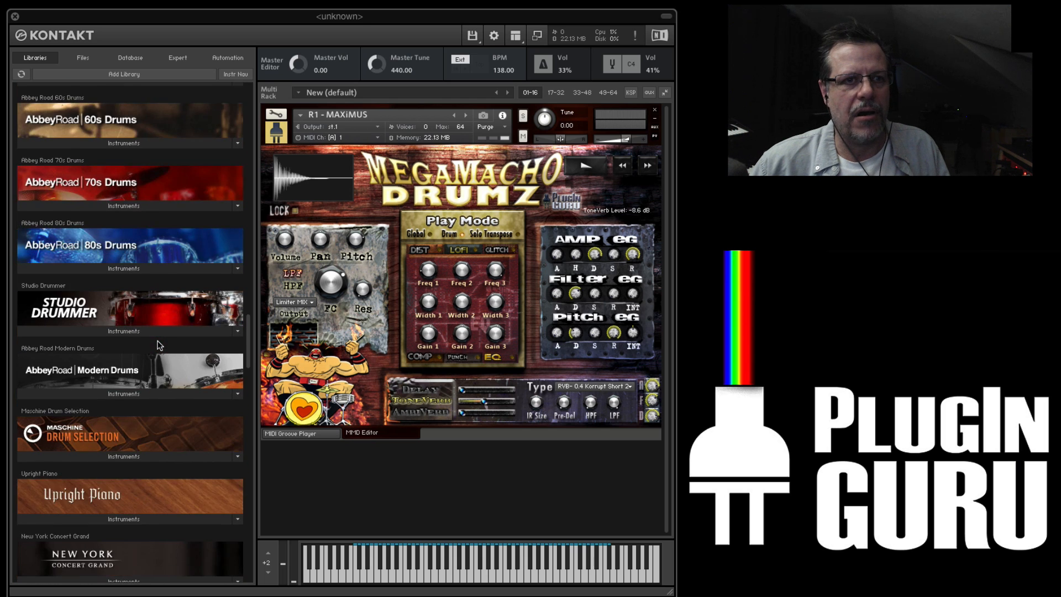
scroll(160, 345, down, 5)
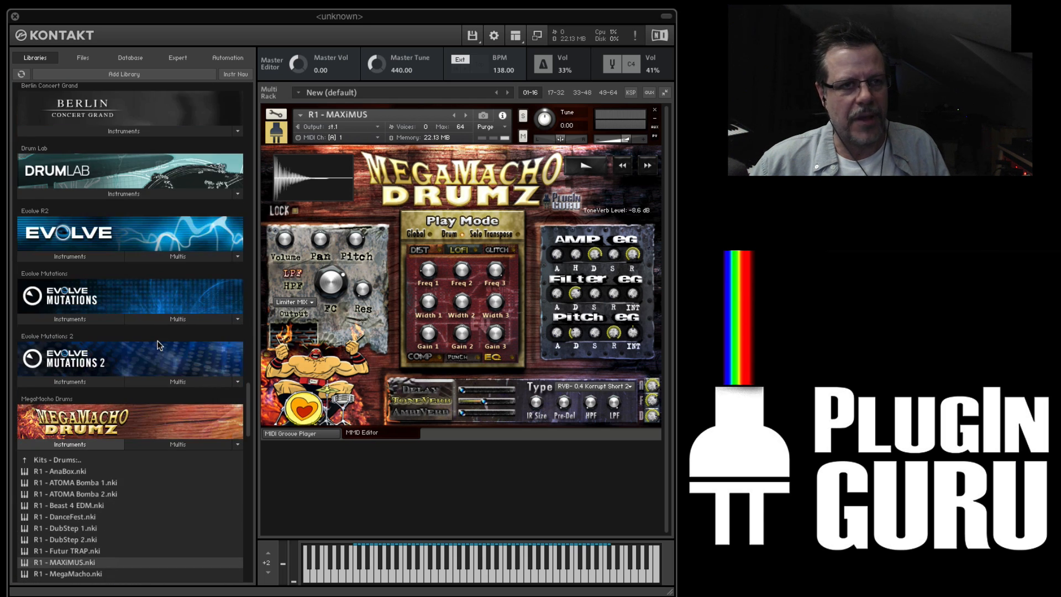
scroll(159, 345, down, 3)
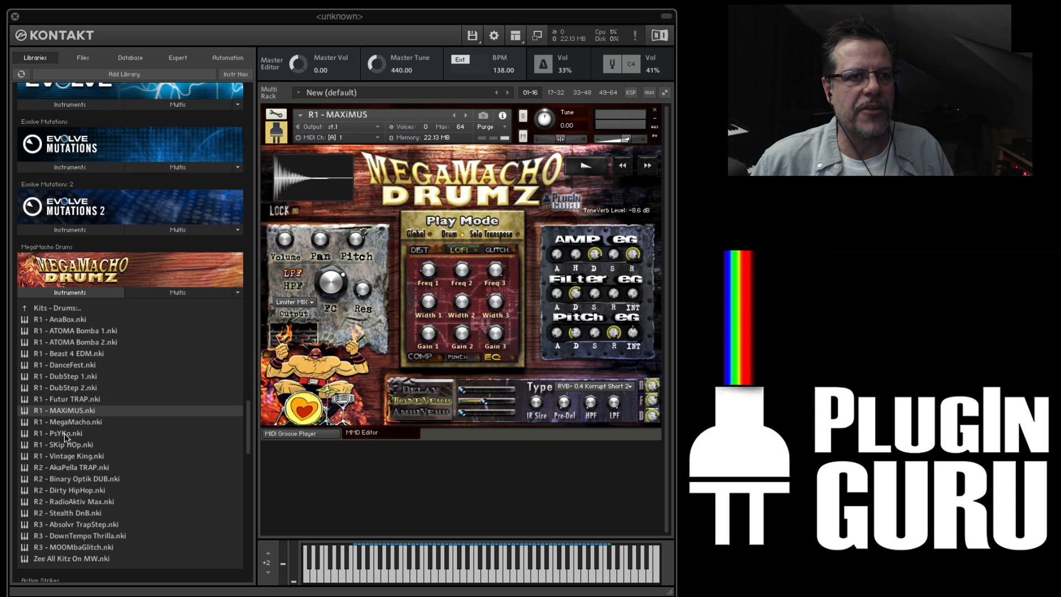
click(61, 468)
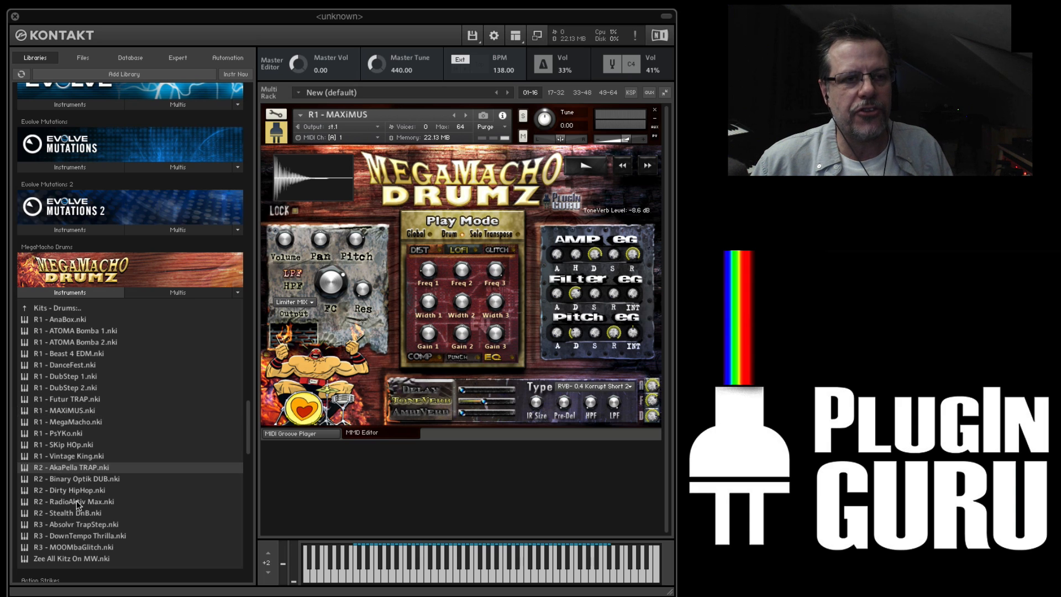
scroll(77, 501, down, 1)
click(75, 512)
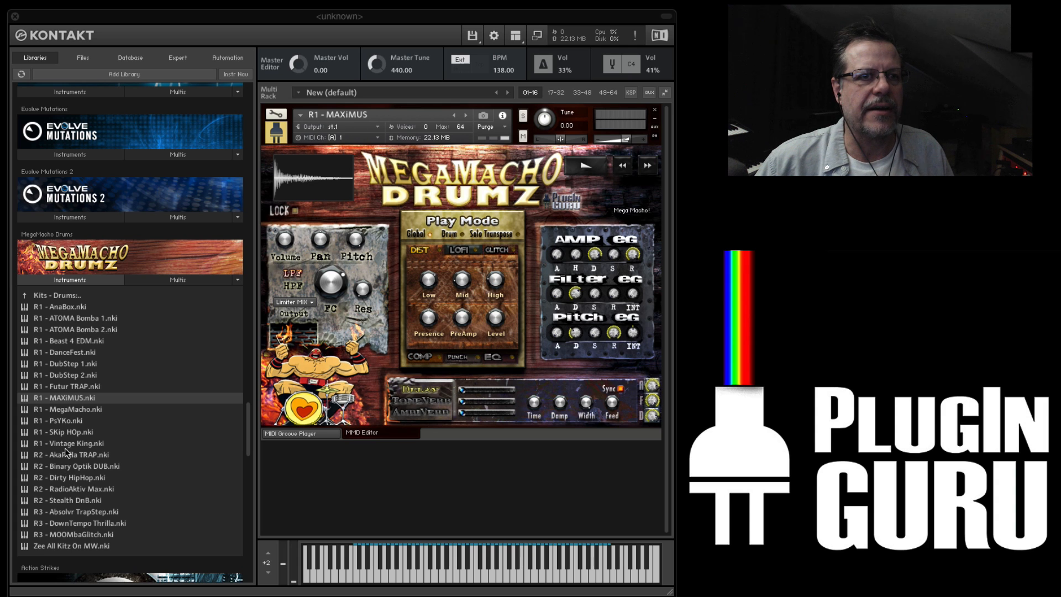
drag(58, 467, 426, 320)
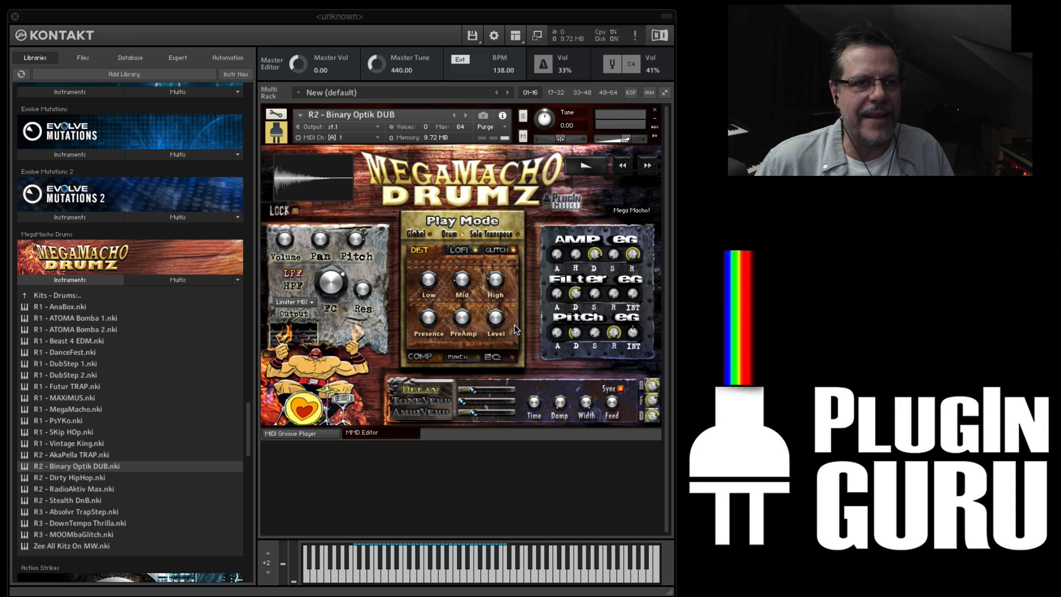
Select the R2 - AkaPella TRAP kit in the MegaMacho Drums kit list
click(74, 534)
click(66, 446)
click(67, 456)
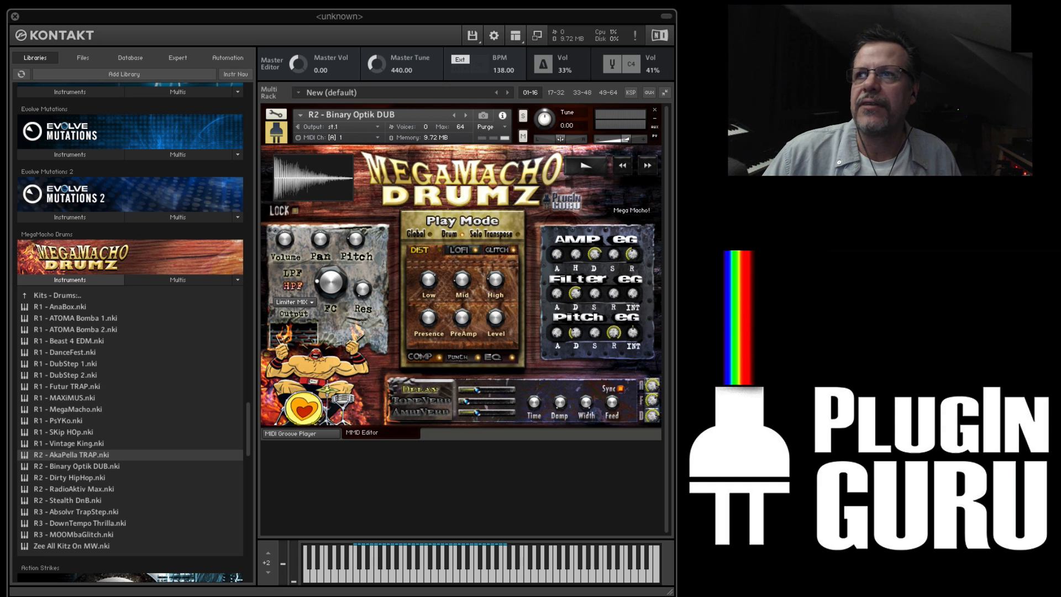
Switch to the Logic Pro X project with the Kontakt window moved out of the way, and collapse the expanded files in the project audio list
key(ctrl+Right)
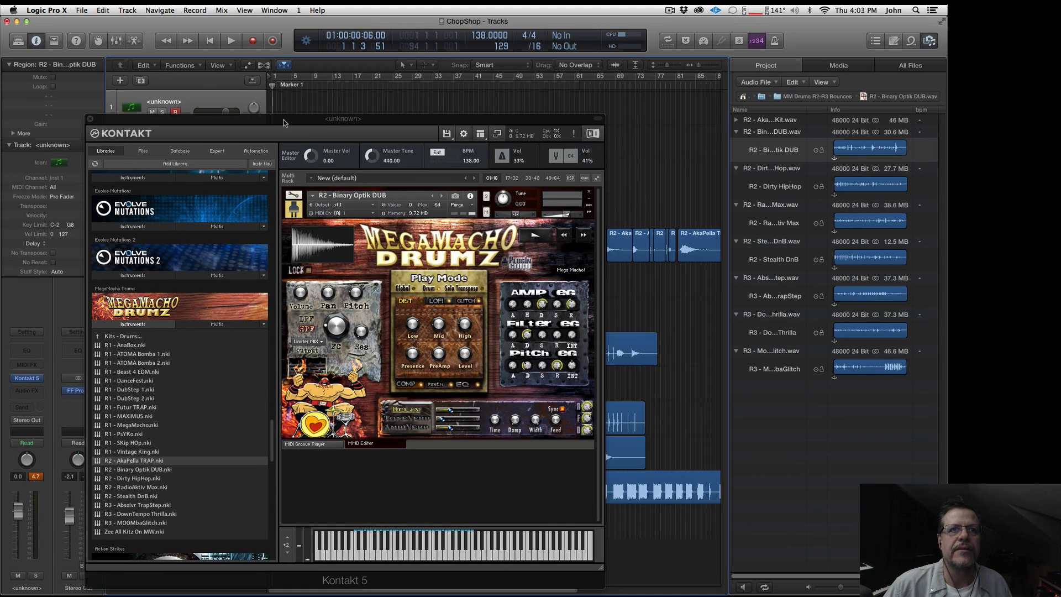
drag(262, 18, 1058, 19)
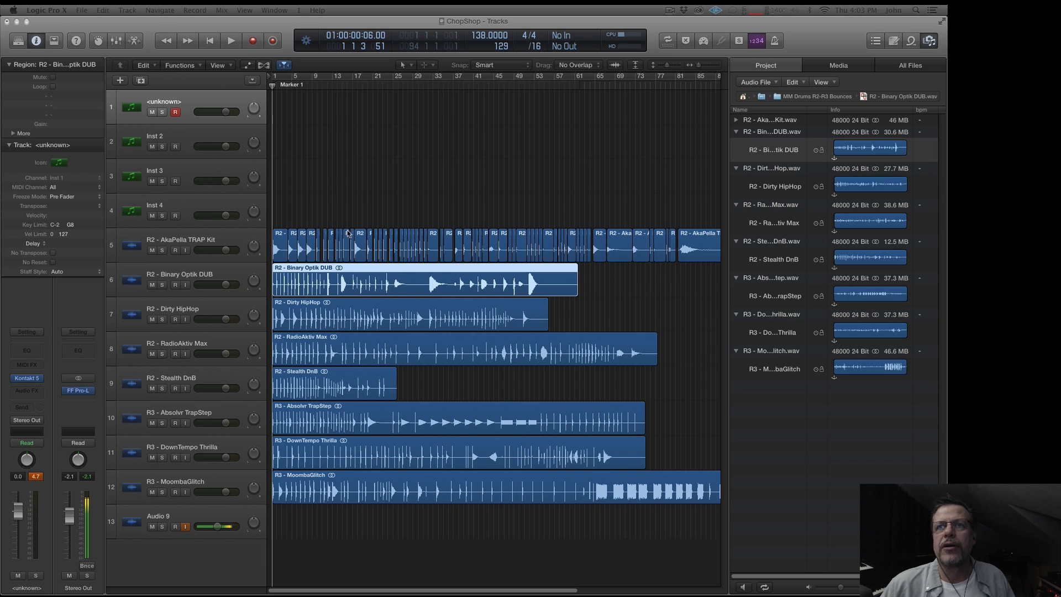
click(736, 133)
click(736, 144)
click(737, 156)
click(736, 167)
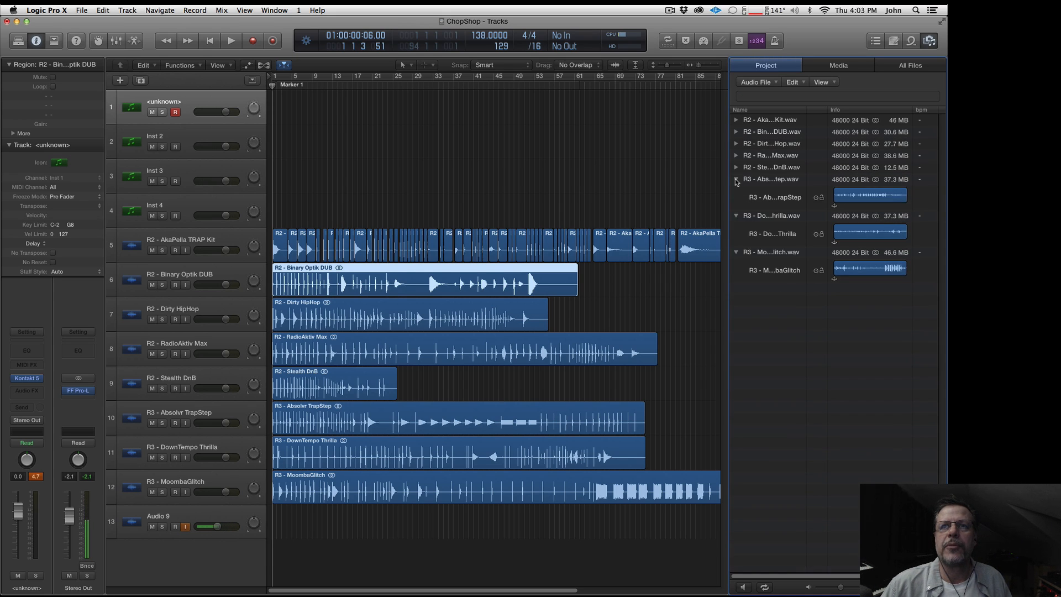
click(737, 179)
click(736, 203)
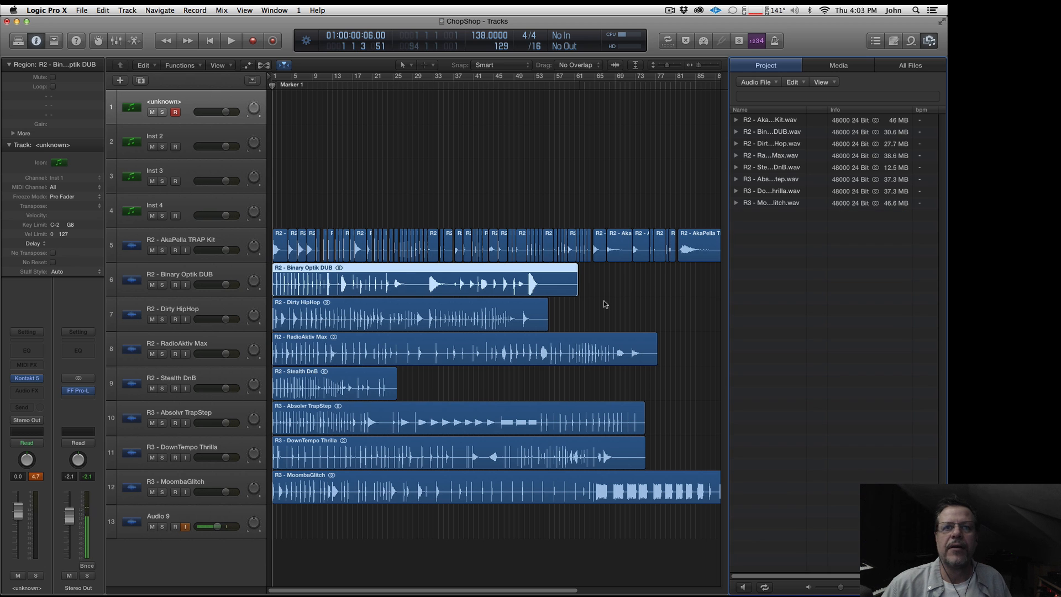
Audition the R2 - RadioAktiv Max region in solo with its waveform enlarged horizontally
click(346, 341)
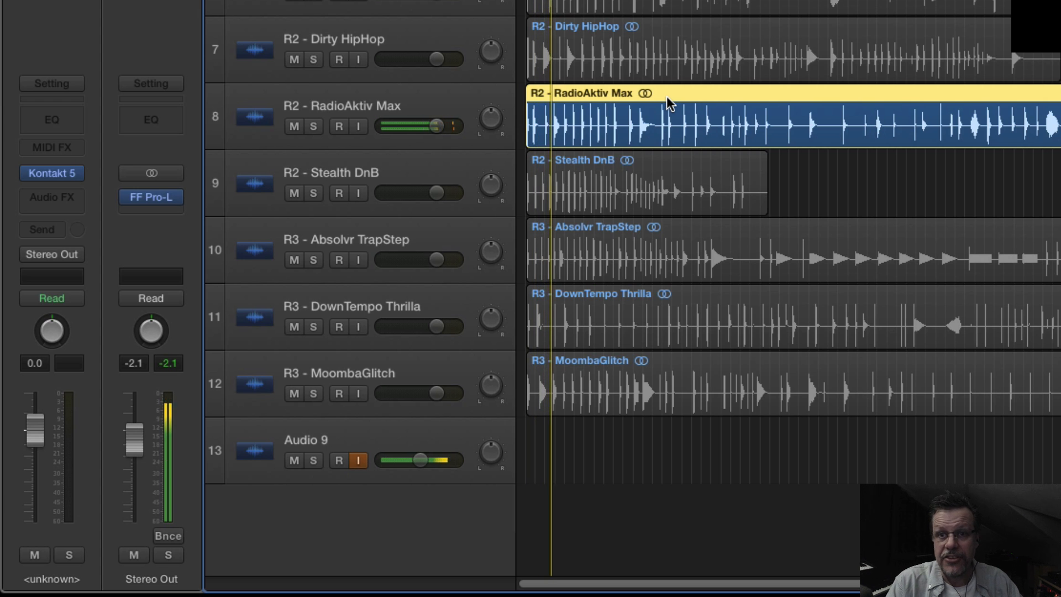
key(super+Right)
key(super+Right)
key(super+Right)
key(super+Right)
key(super+Right)
key(super+Right)
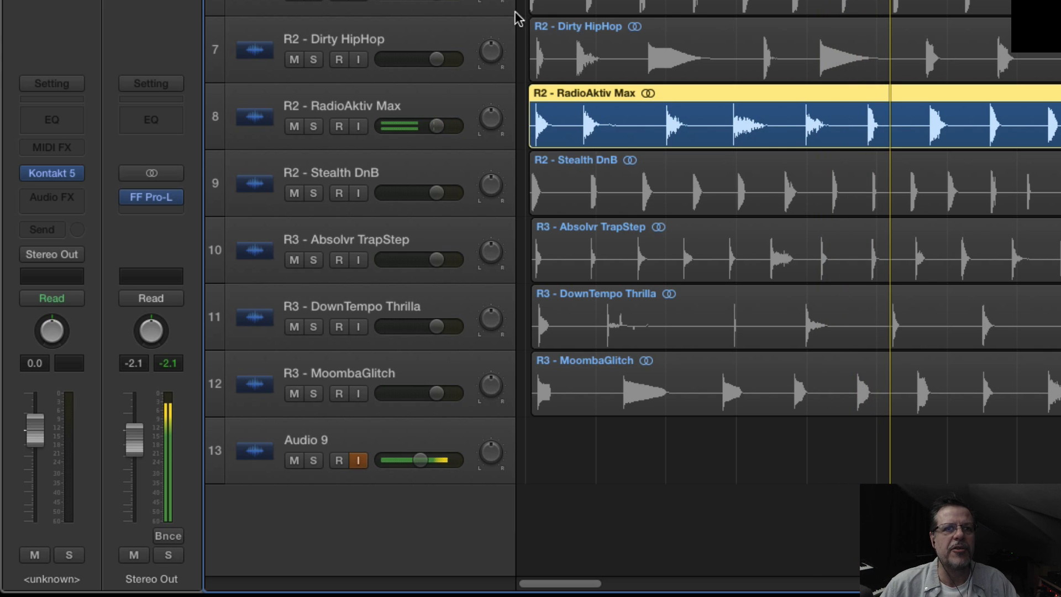
Select the R2 - Dirty HipHop track, play it from the beginning and stop playback
click(450, 31)
key(Return)
key(space)
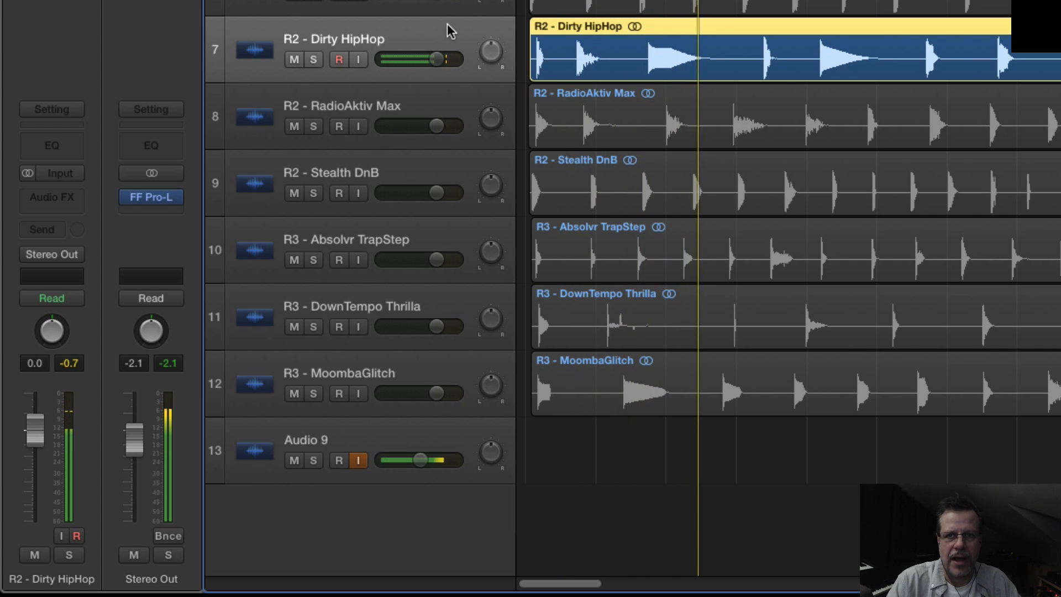
key(space)
Zoom the arrangement out so all tracks fit at reduced height, and deselect the regions
key(super+Up)
key(super+Left)
key(super+Up)
key(super+Left)
key(super+Up)
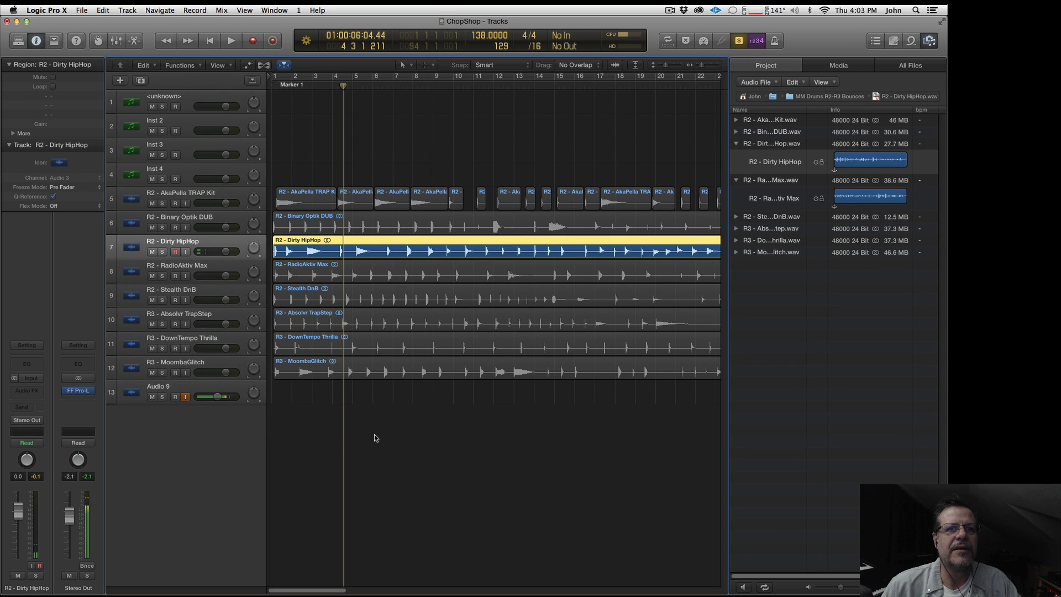
click(354, 420)
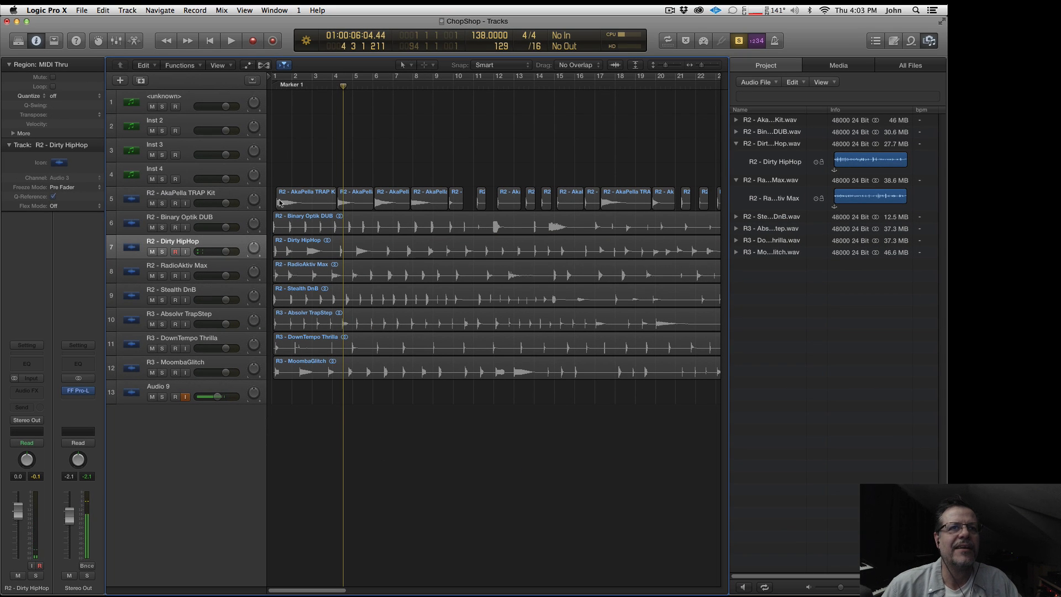
Record a MIDI performance on the first instrument track from the start to about bar 7, and return the playhead to the beginning
click(199, 103)
key(ctrl+alt+s)
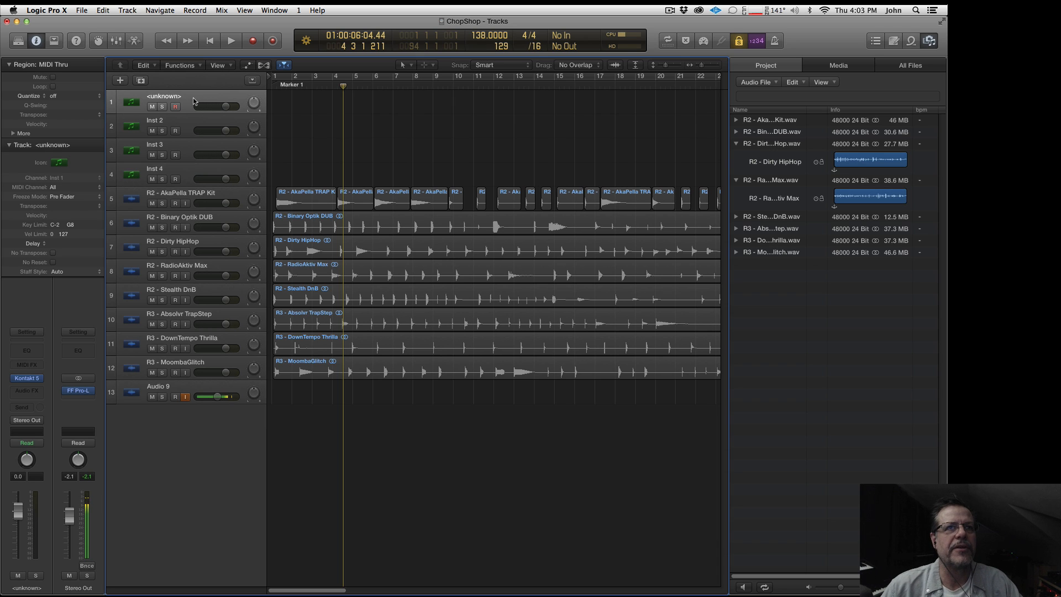
key(Return)
key(r)
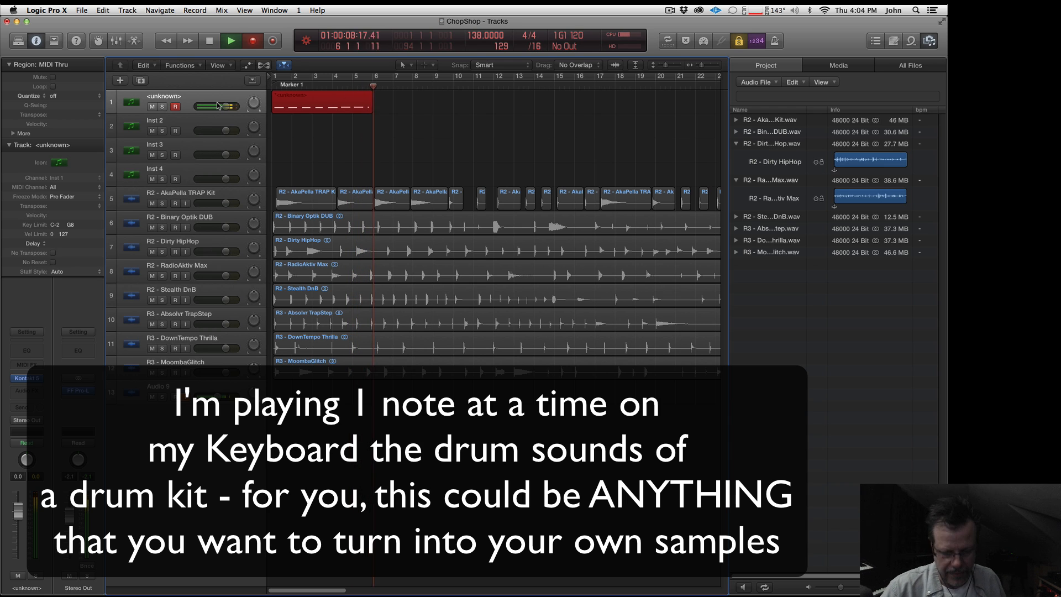
key(space)
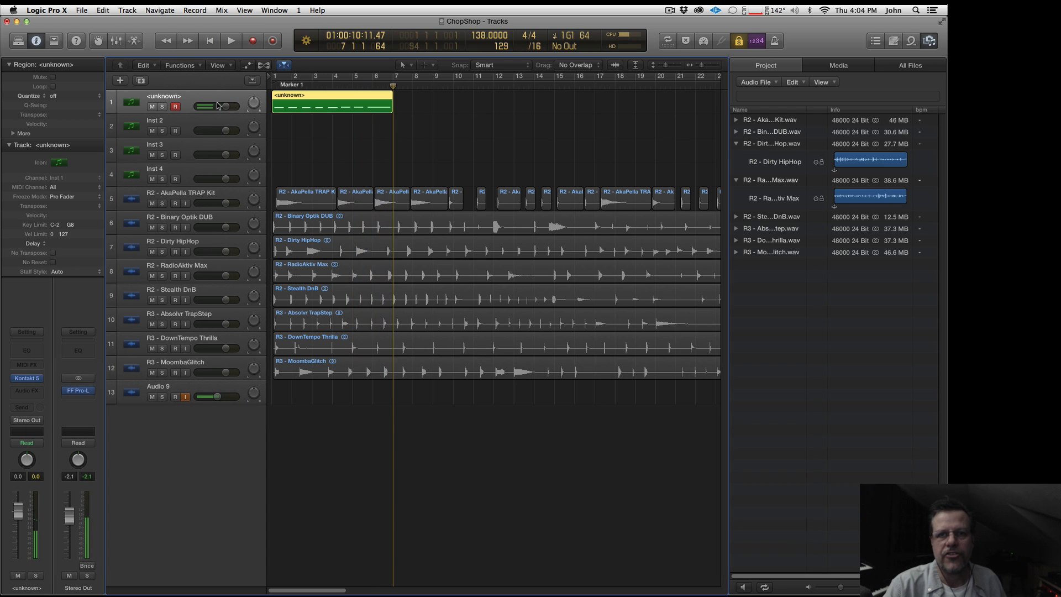
key(Return)
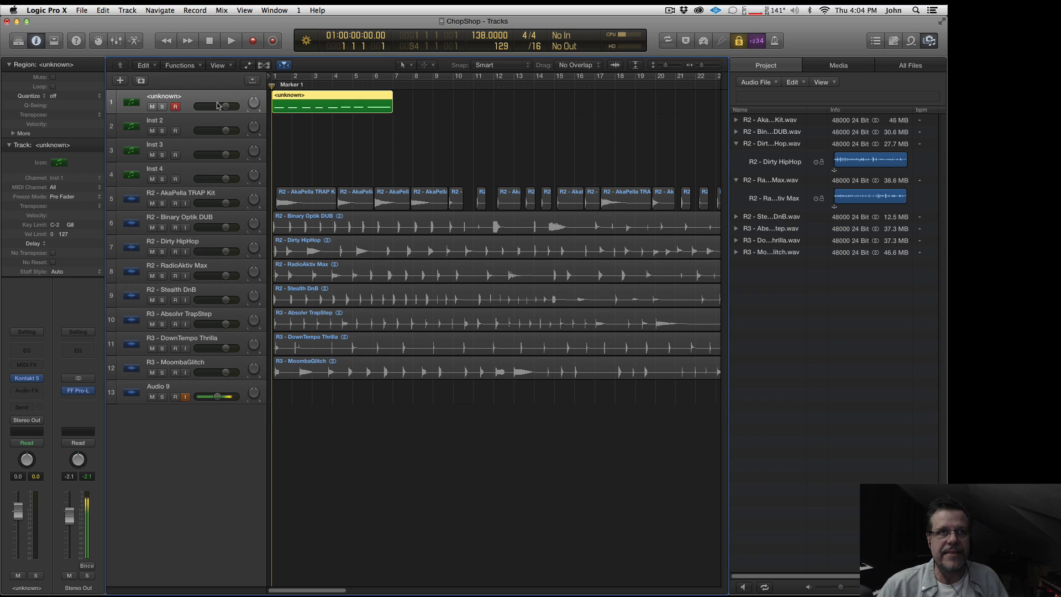
View the Kontakt instrument loaded on the first track and close its window
mouse_move(25, 379)
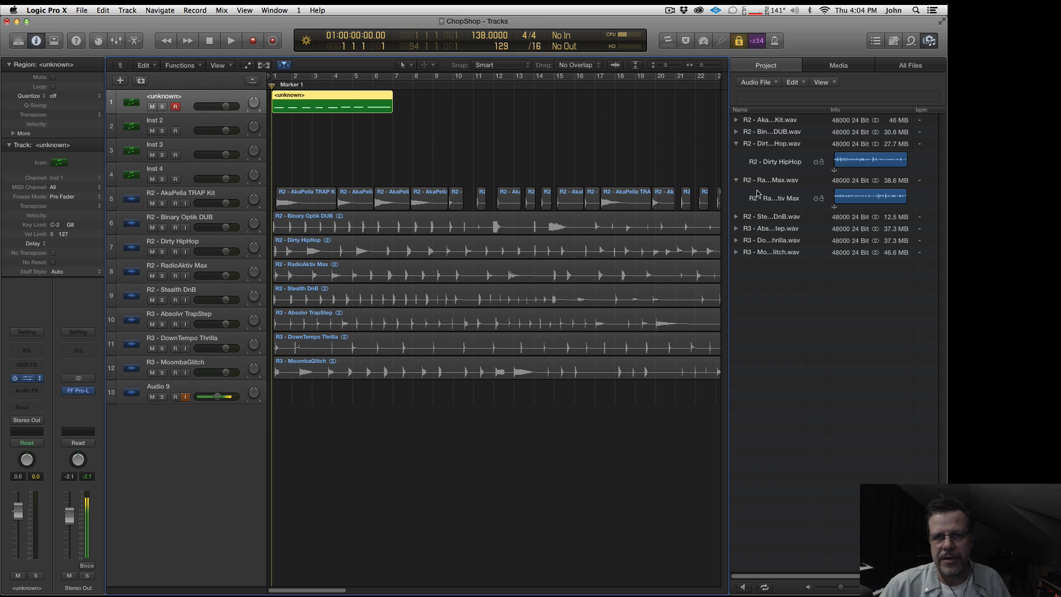
click(30, 381)
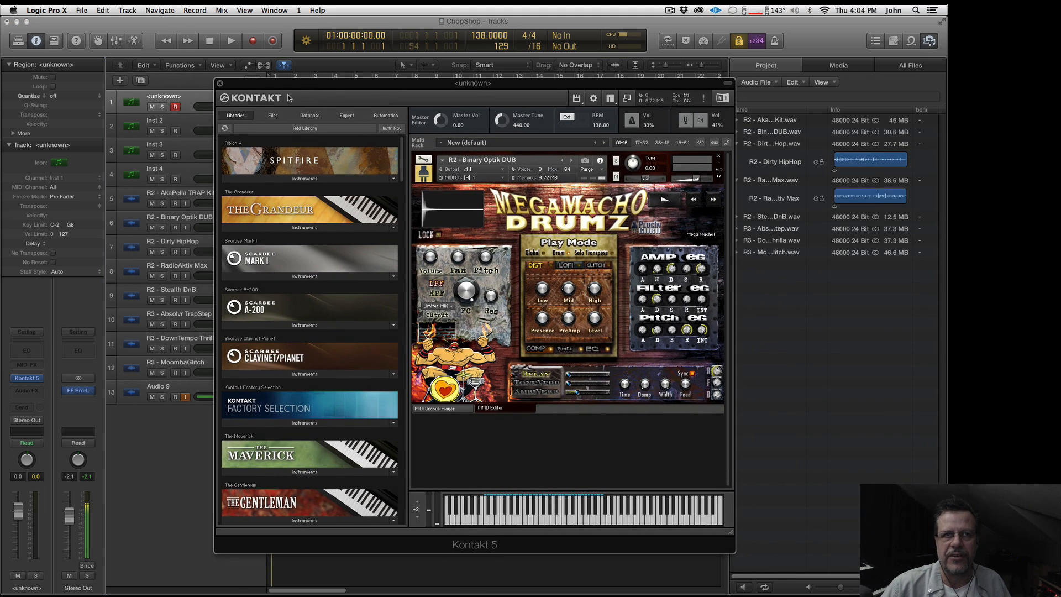
click(220, 84)
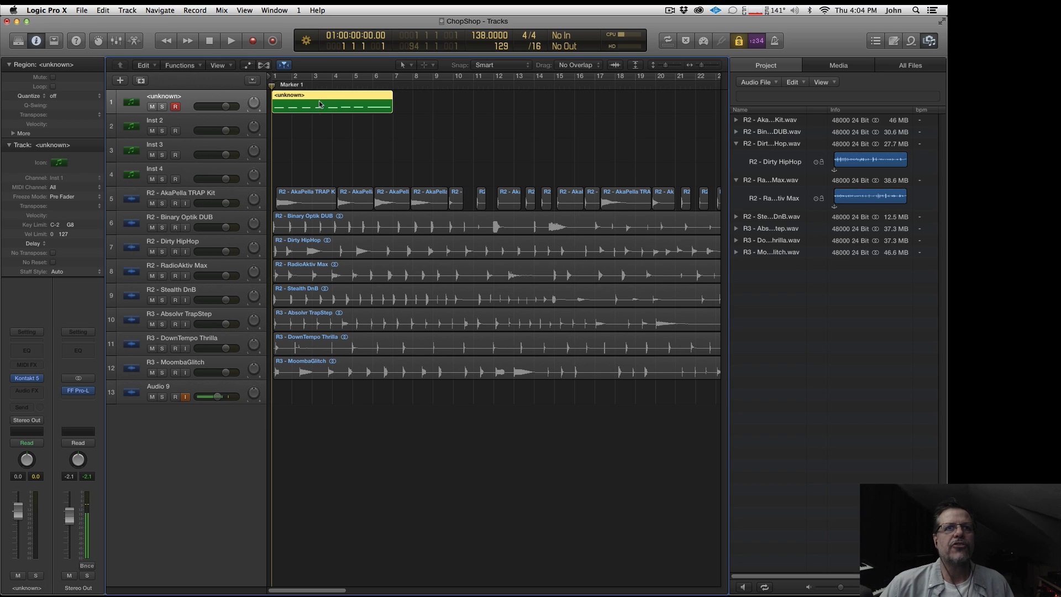
Set a cycle range from bar 1 to bar 8 over the recorded MIDI region and solo its track
click(276, 77)
click(277, 77)
drag(276, 77, 406, 90)
key(s)
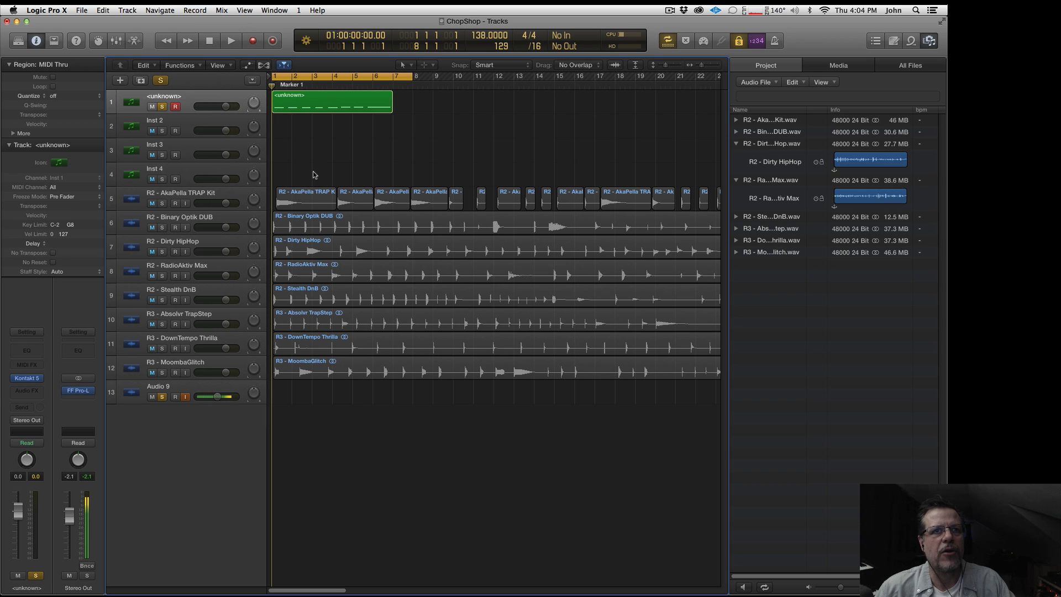
Select the R2 - Binary Optik DUB and R2 - Stealth DnB tracks in turn, and briefly play the soloed cycle range
click(185, 223)
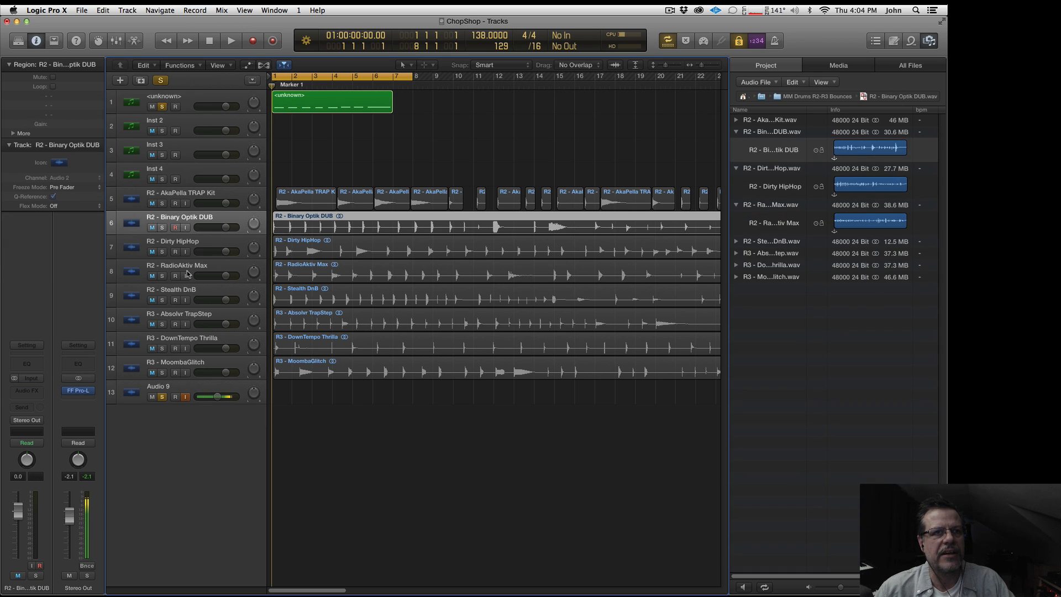
click(185, 293)
key(space)
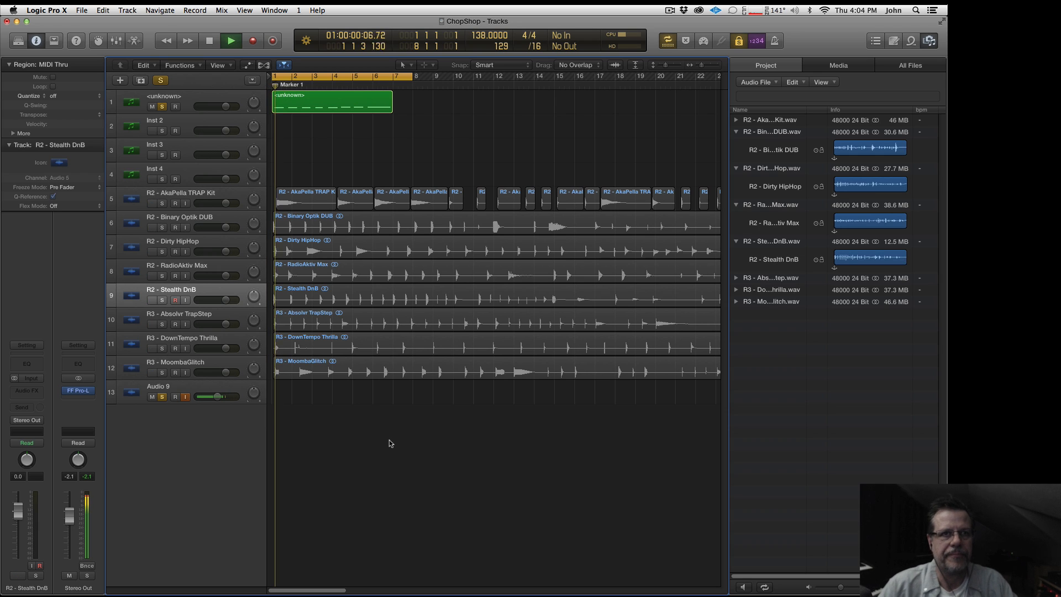
key(space)
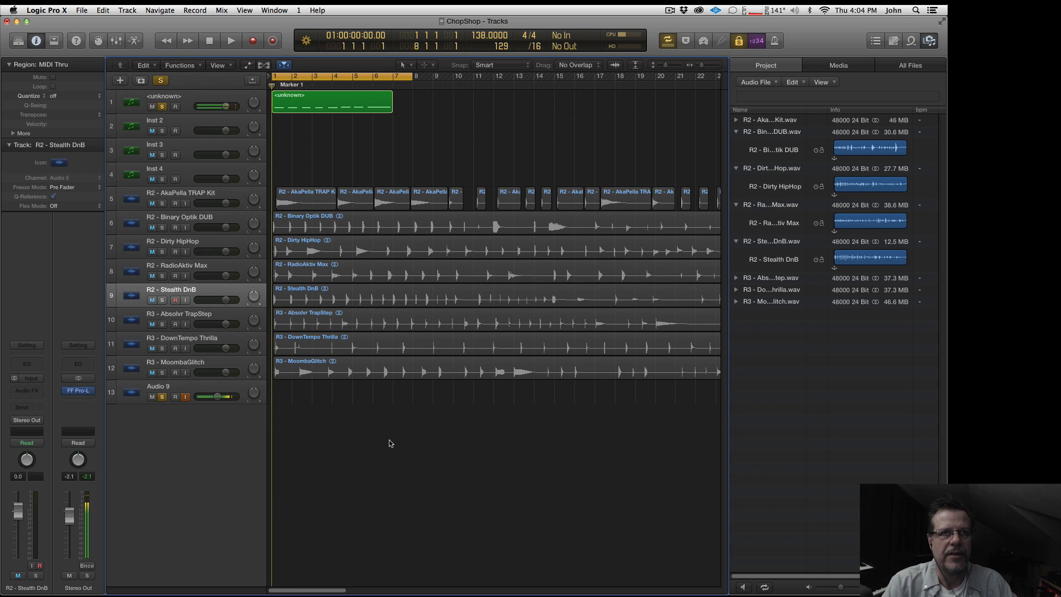
Review the bounce settings for the cycle range, proceed to the file saving dialog and cancel the bounce
click(326, 105)
click(87, 566)
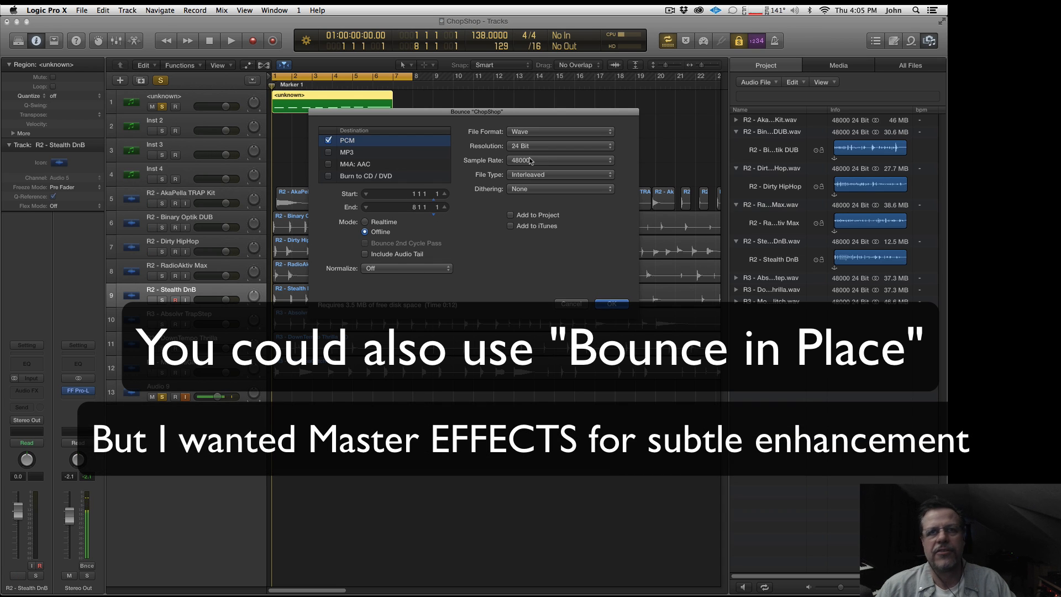
click(612, 305)
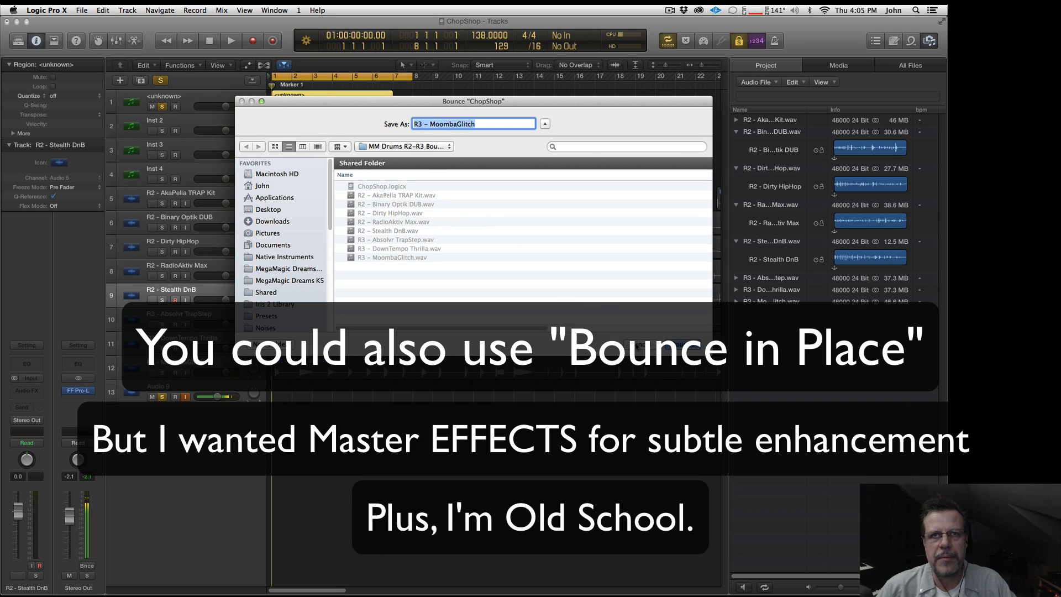
click(639, 345)
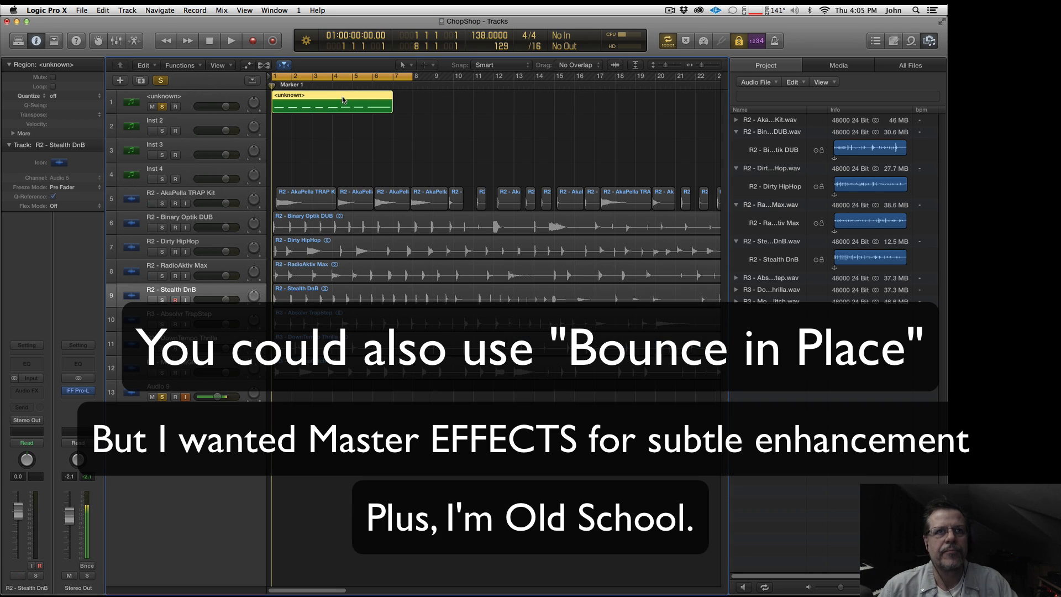
Delete the recorded MIDI region on the first track and turn off the cycle range
key(Delete)
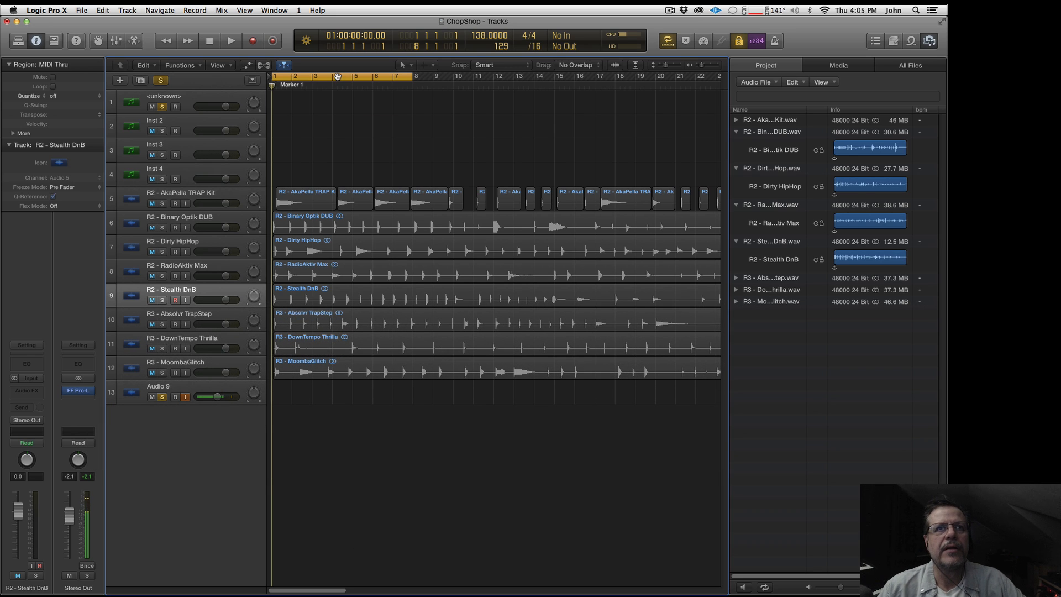
click(337, 76)
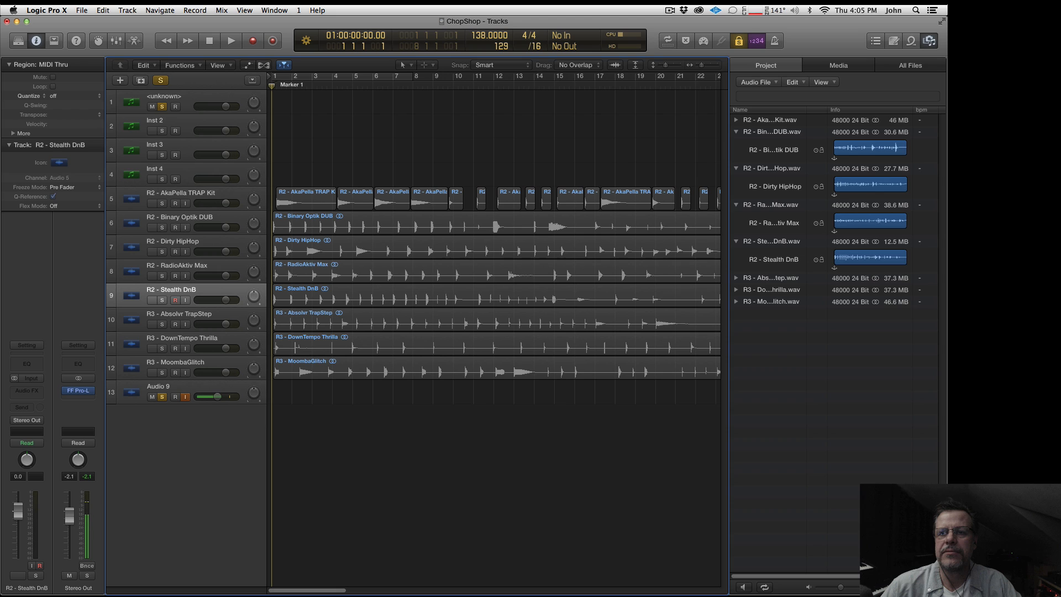
Narrow the project window to reveal the desktop, open the MM Drums R2-R3 Bounces folder and move its window over the tracks
drag(948, 578, 849, 578)
double_click(915, 101)
scroll(805, 293, right, 5)
scroll(771, 293, left, 5)
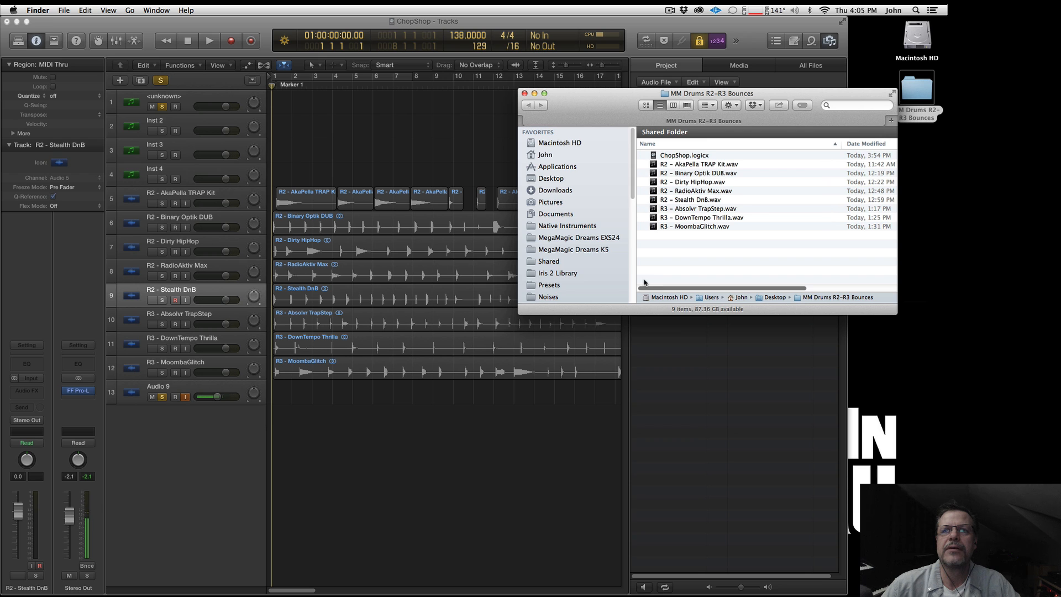
drag(677, 95, 372, 293)
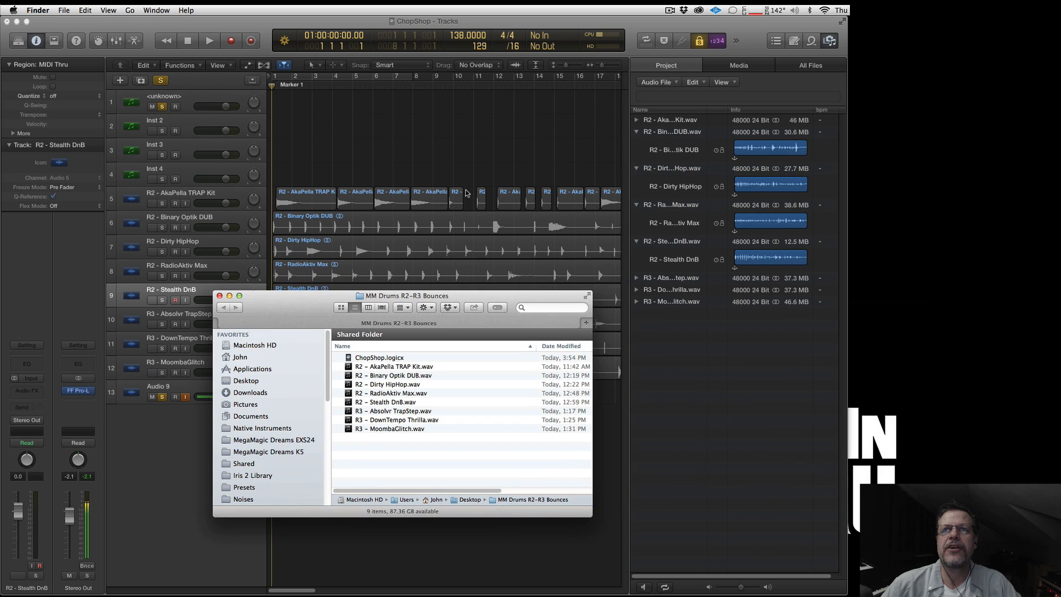
Add R3 - MoombaGlitch.wav from the bounces folder to the project's audio list and close the folder window
click(835, 45)
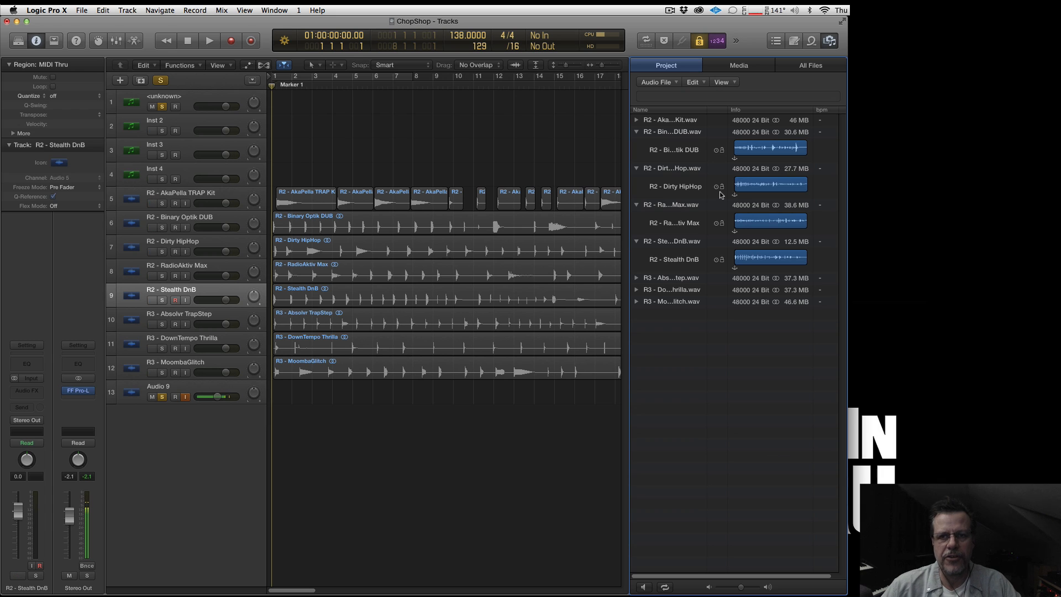
key(super+Tab)
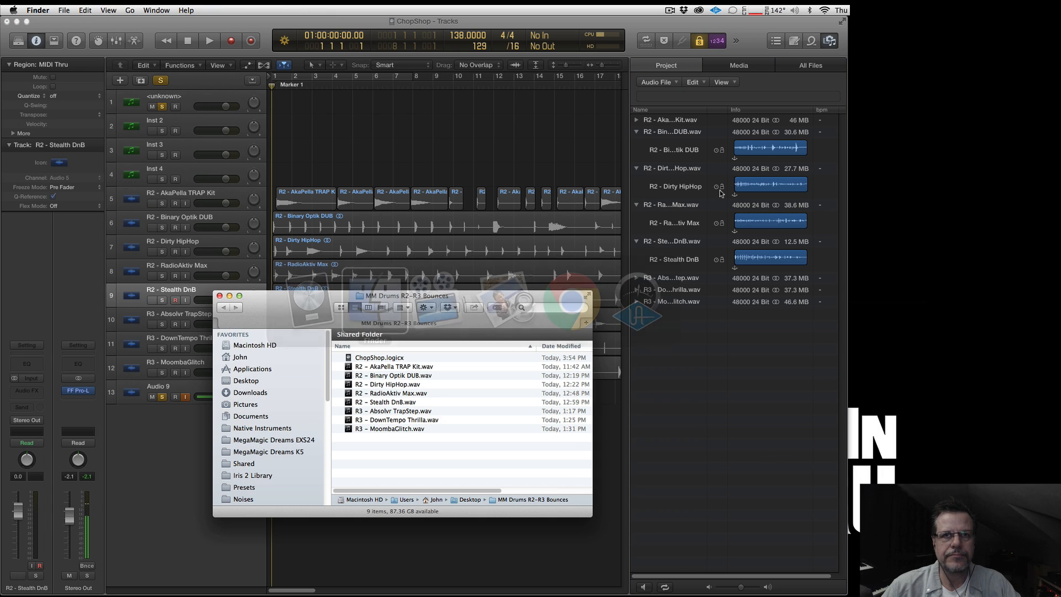
drag(375, 432, 260, 304)
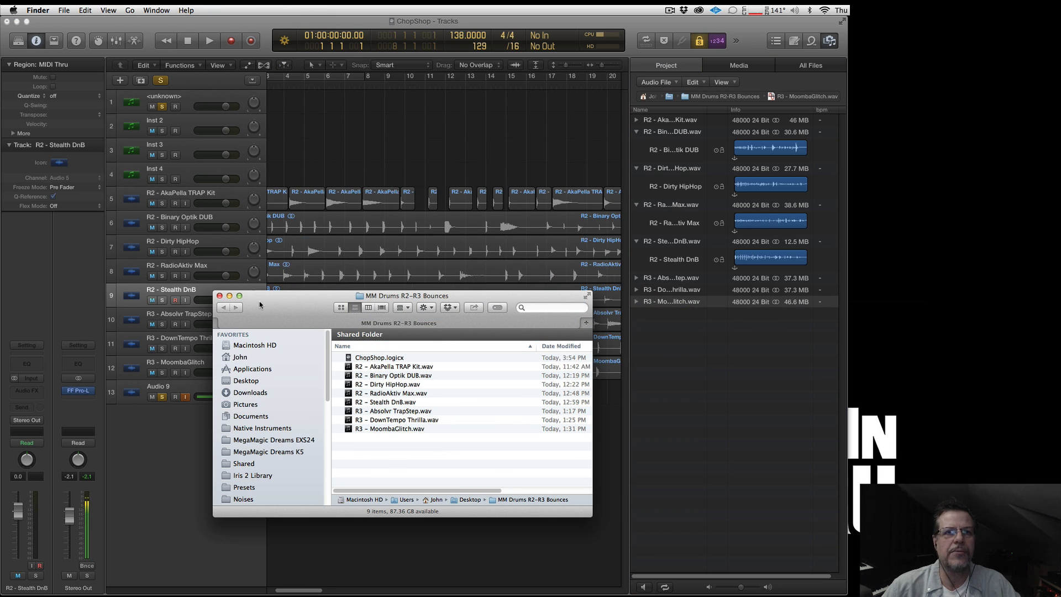
click(219, 296)
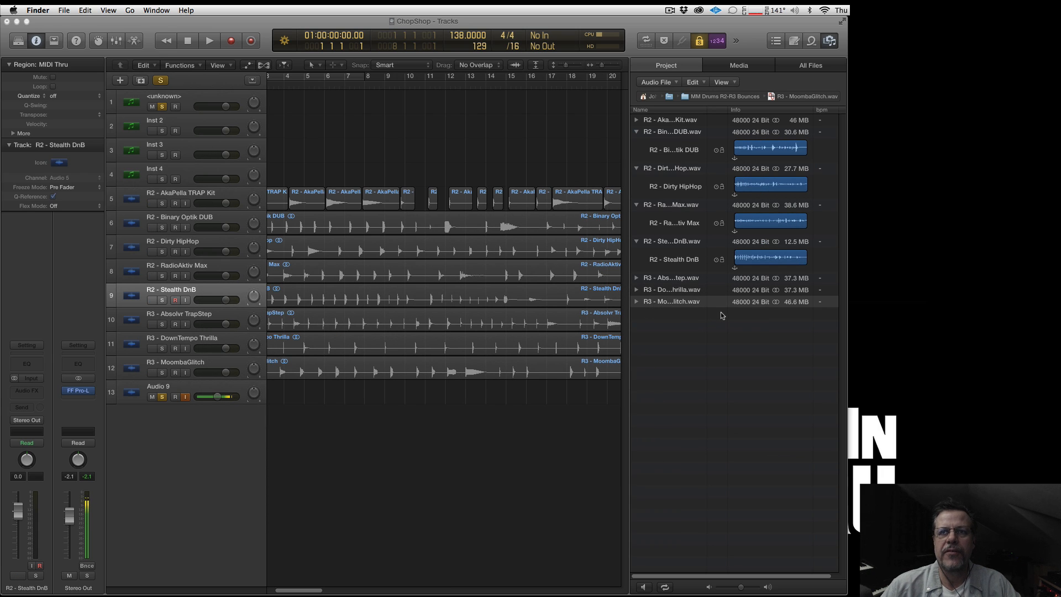
Place the R3 - MoombaGlitch file from the project audio list on a new track below Audio 9, and delete its region
drag(673, 302, 310, 442)
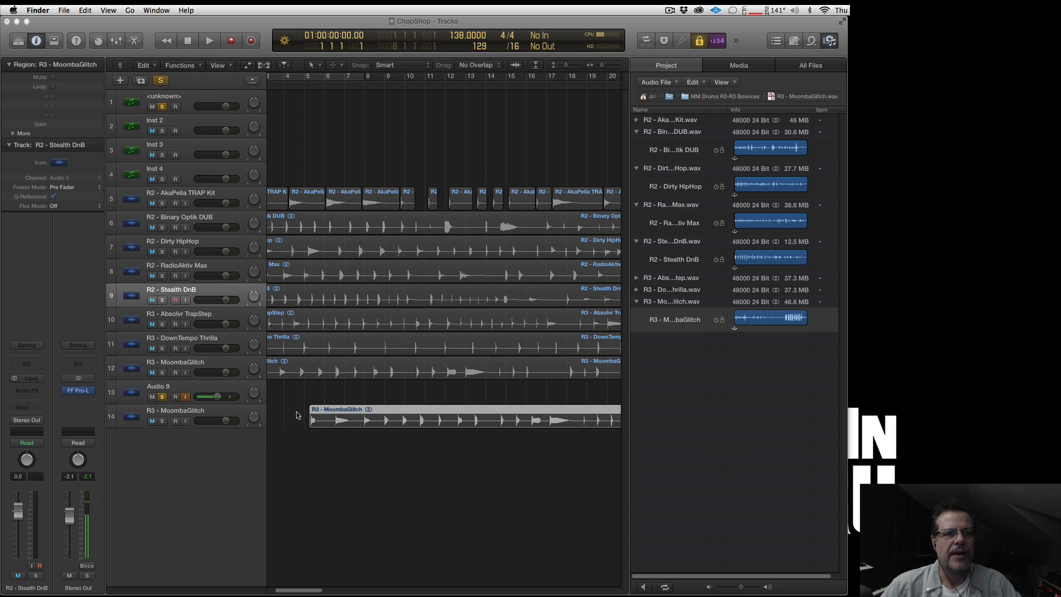
click(360, 395)
click(359, 409)
key(Delete)
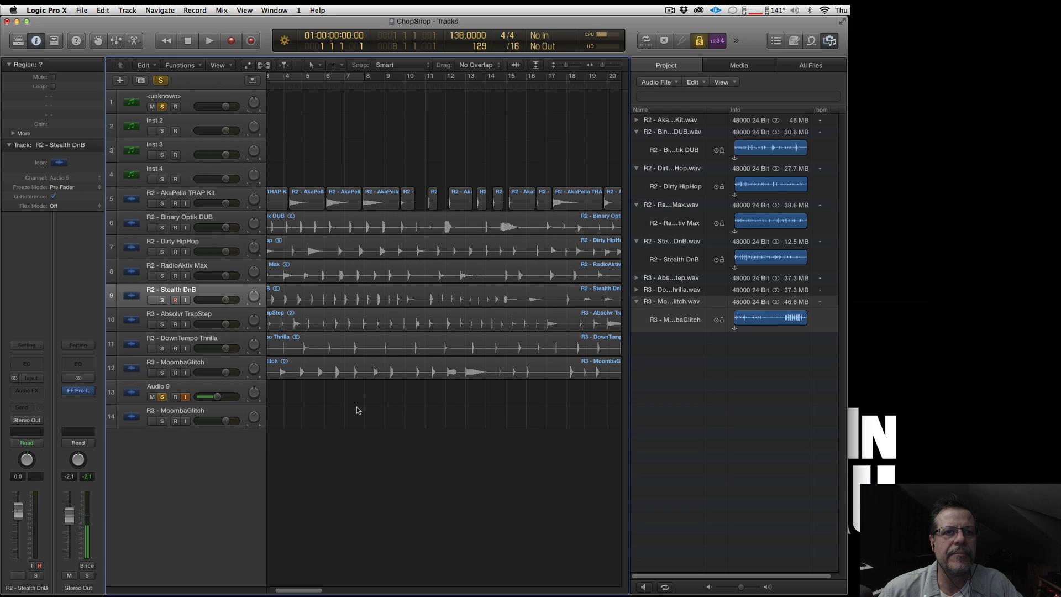
Examine the bounced regions one by one from R3 - Absolvr TrapStep up to R2 - Binary Optik DUB, including their beginnings
click(683, 369)
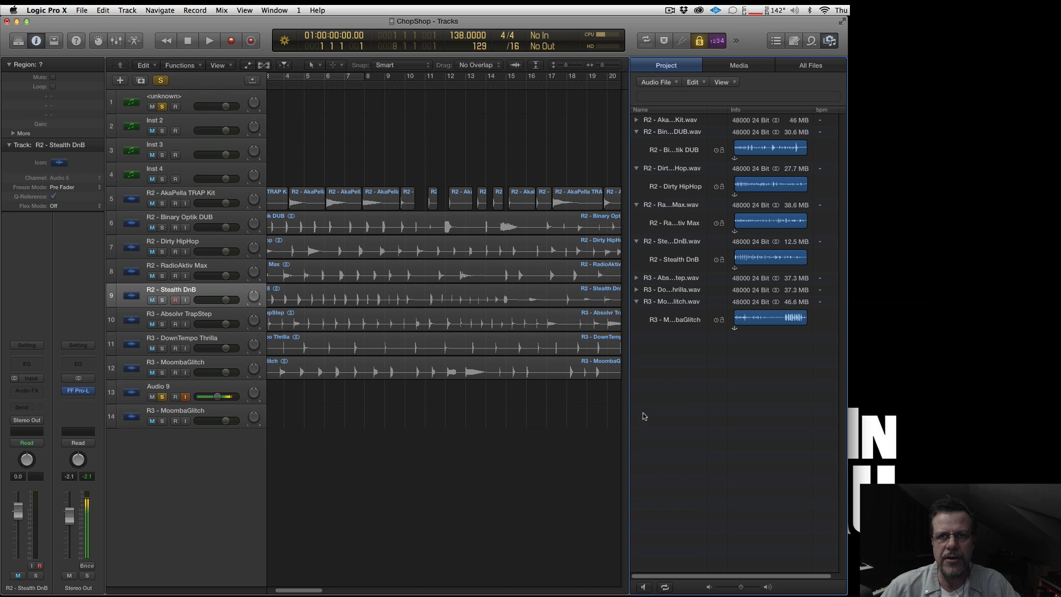
click(387, 321)
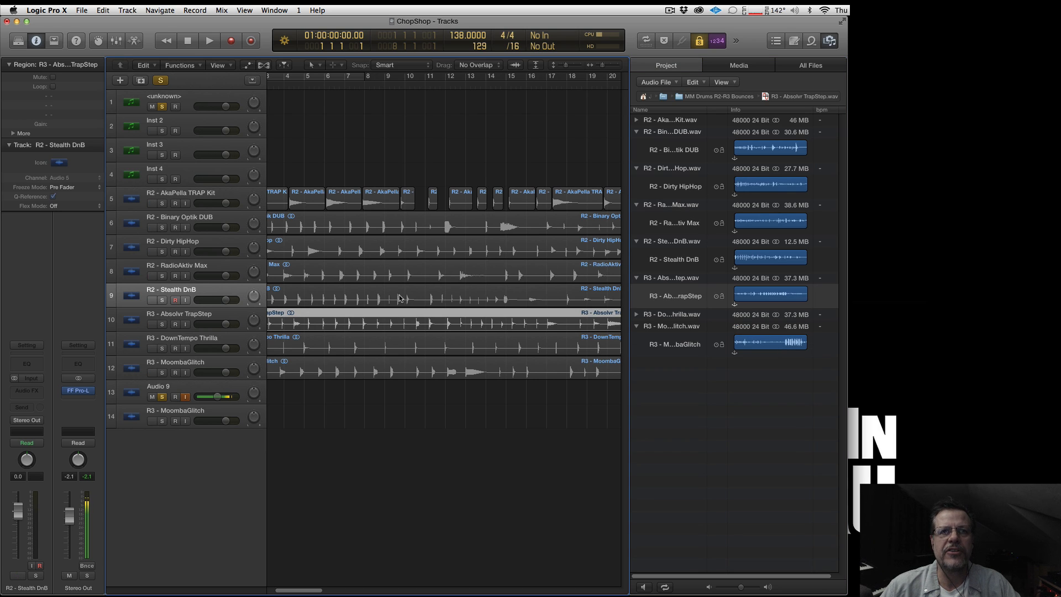
click(400, 299)
click(405, 262)
click(419, 248)
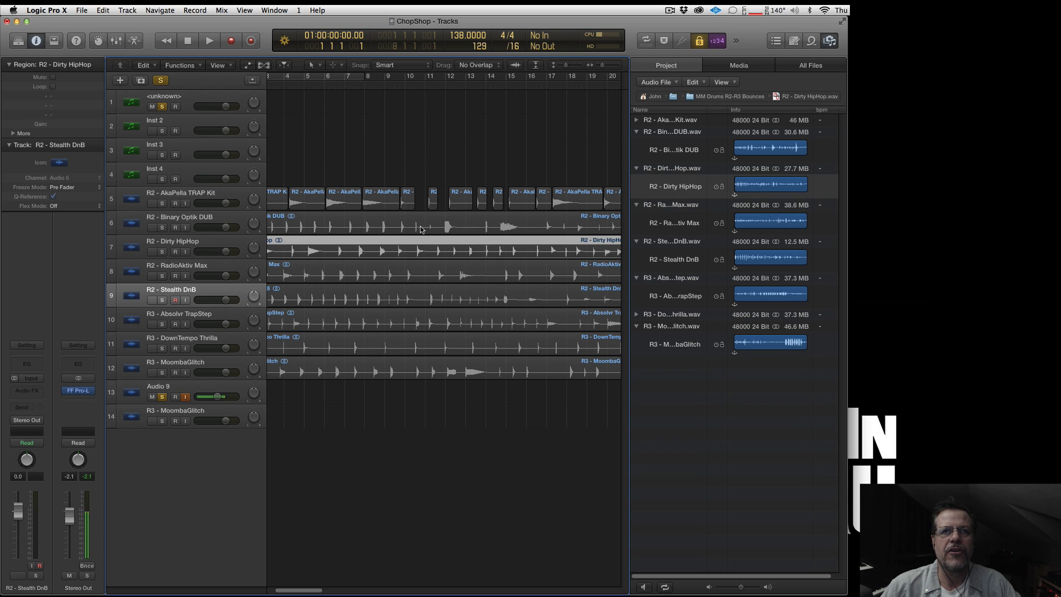
click(424, 223)
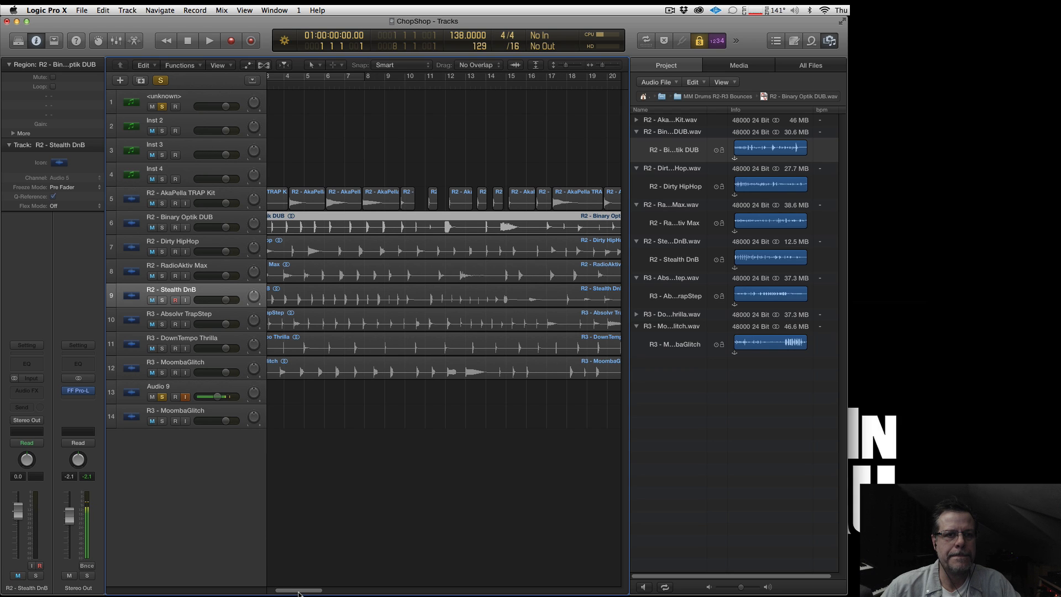
drag(288, 591, 219, 591)
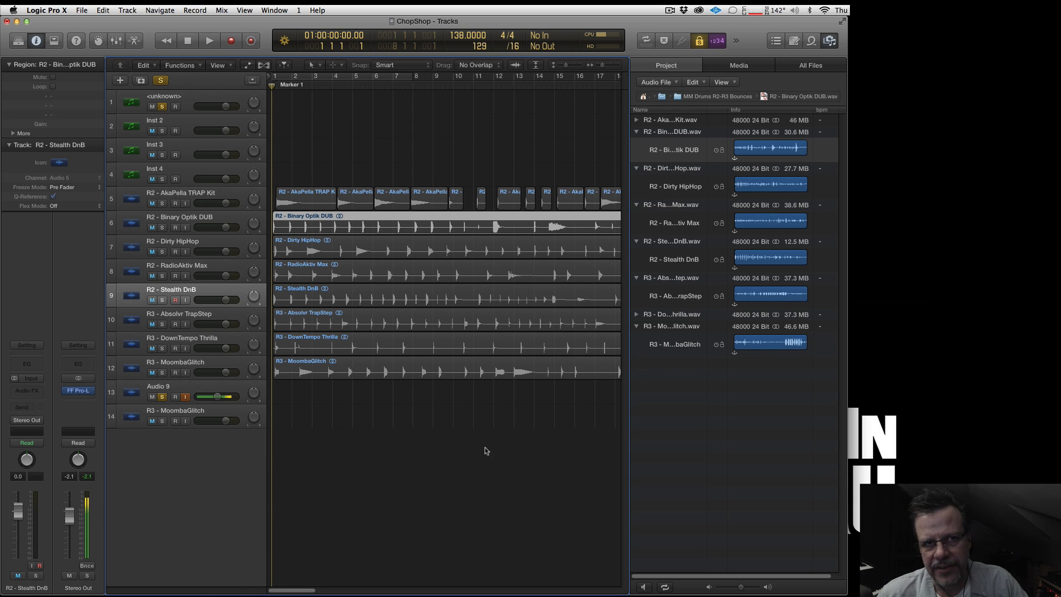
Deselect all regions and turn off solo on Audio 9 and the first instrument track
click(369, 403)
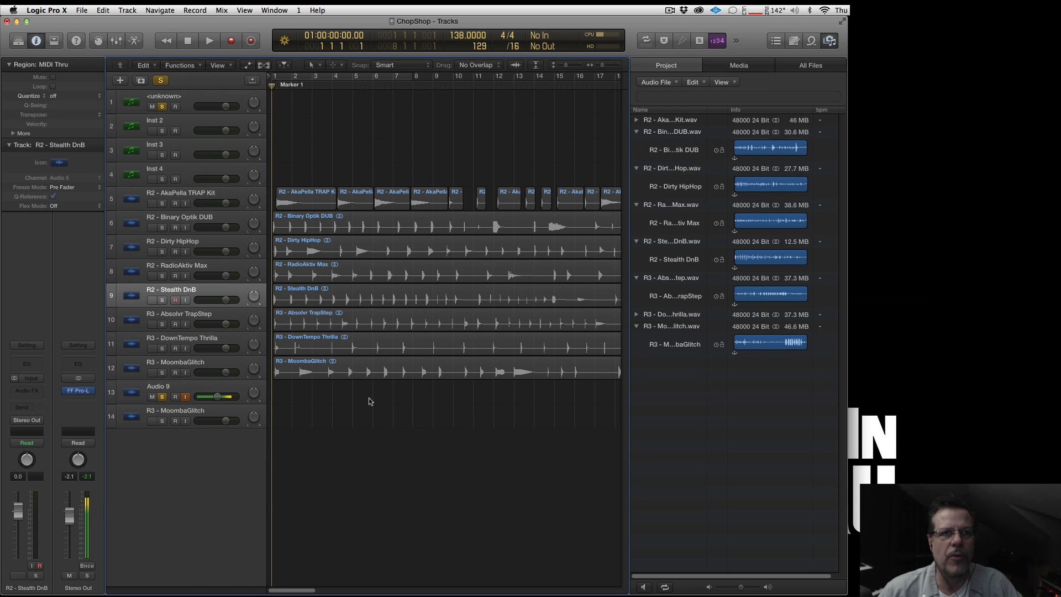
alt+click(152, 397)
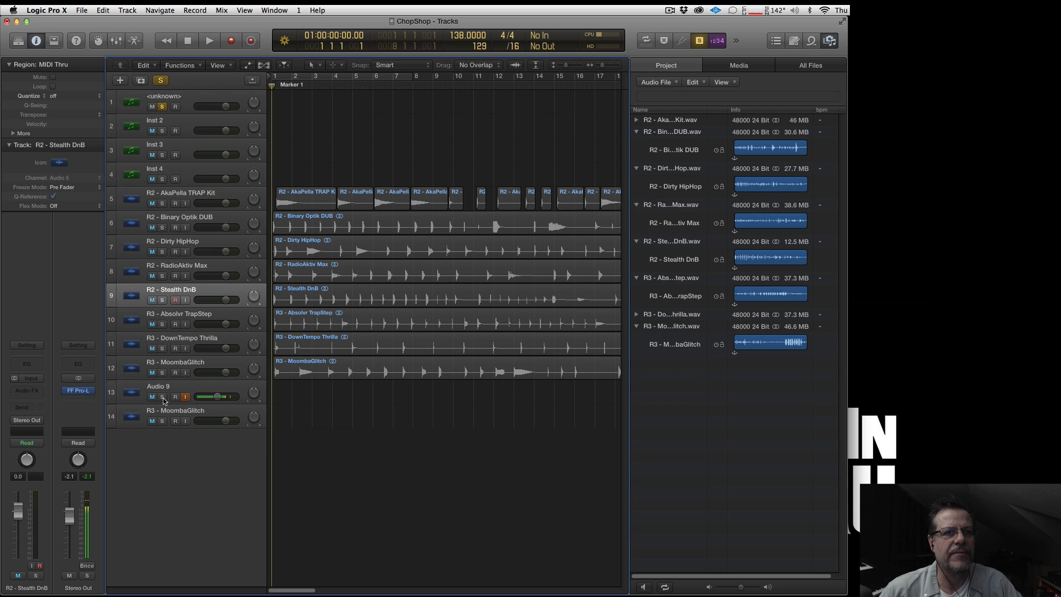
click(162, 107)
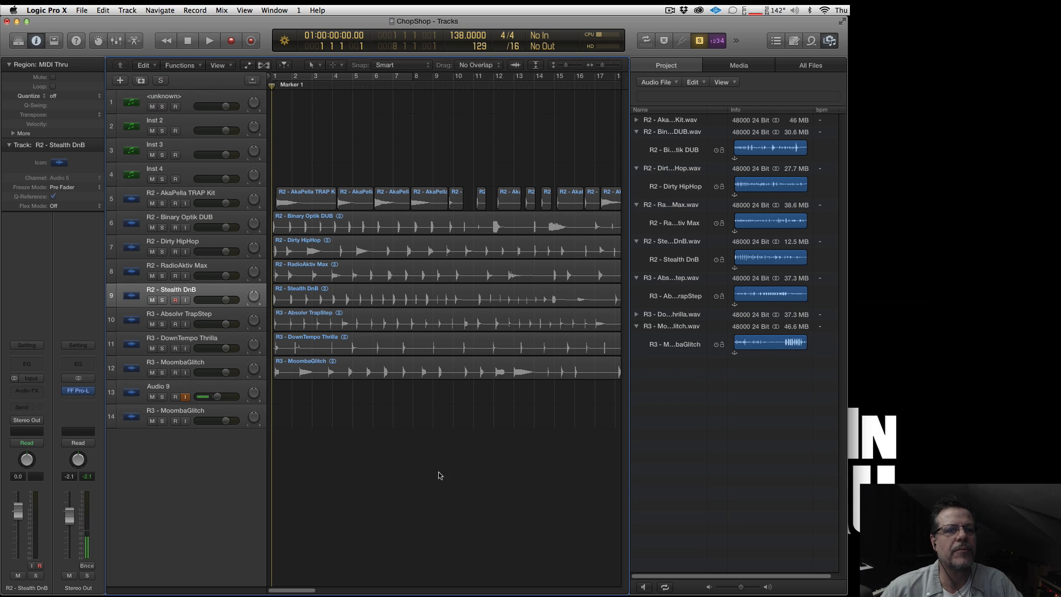
Select all regions in the arrangement, play them together briefly from the beginning and stop playback
key(super+a)
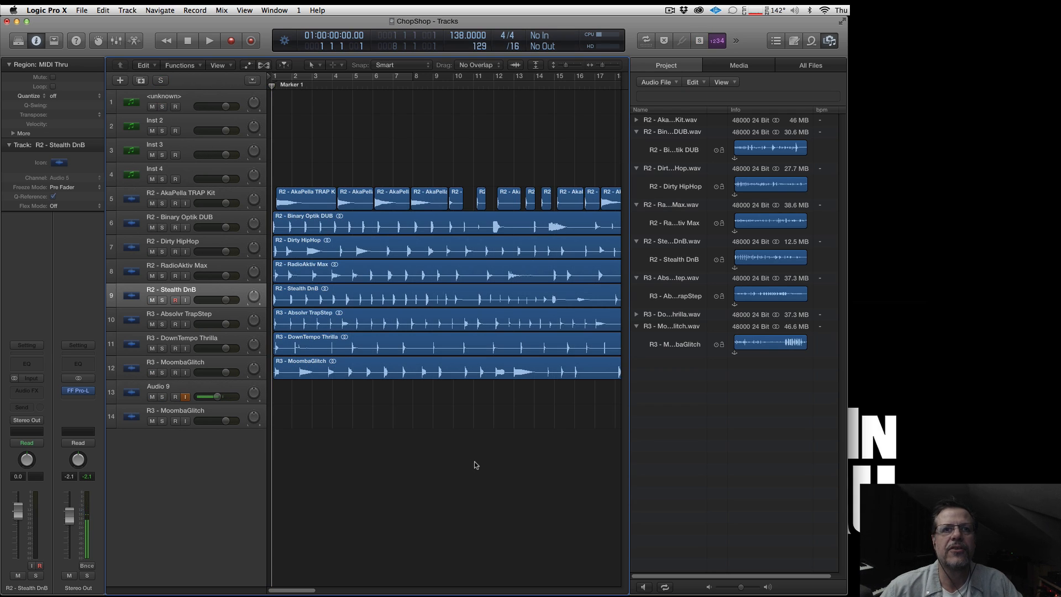
key(space)
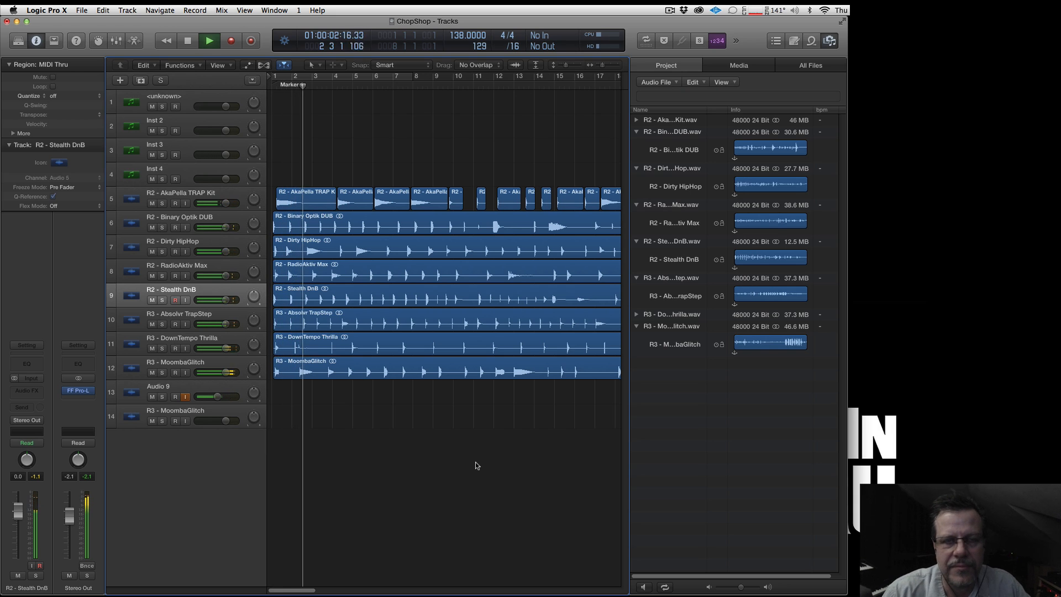
key(space)
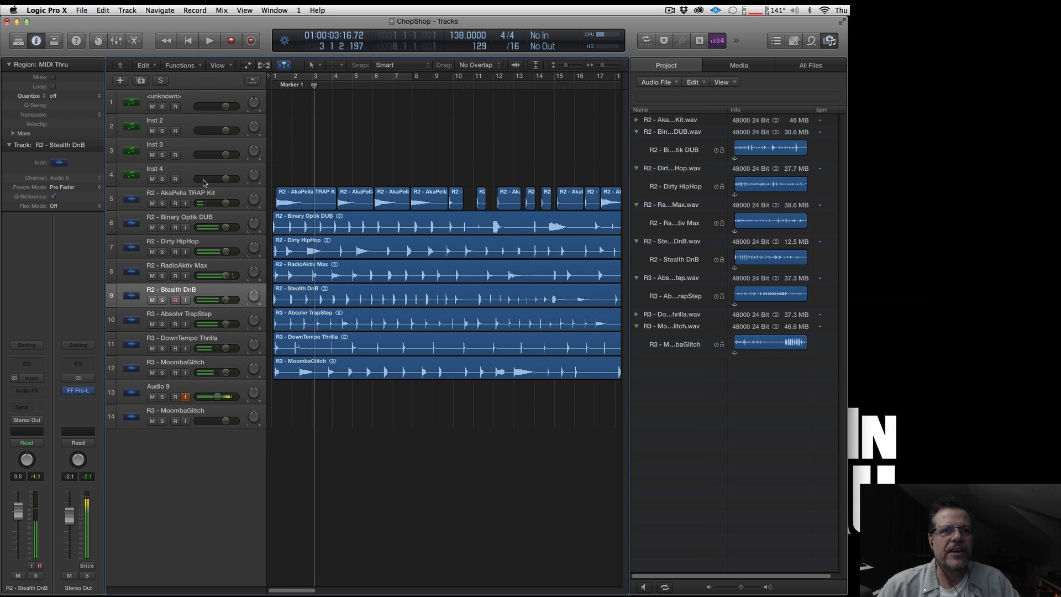
Solo all regions on the R2 - AkaPella TRAP Kit track and hide the project audio browser
click(209, 201)
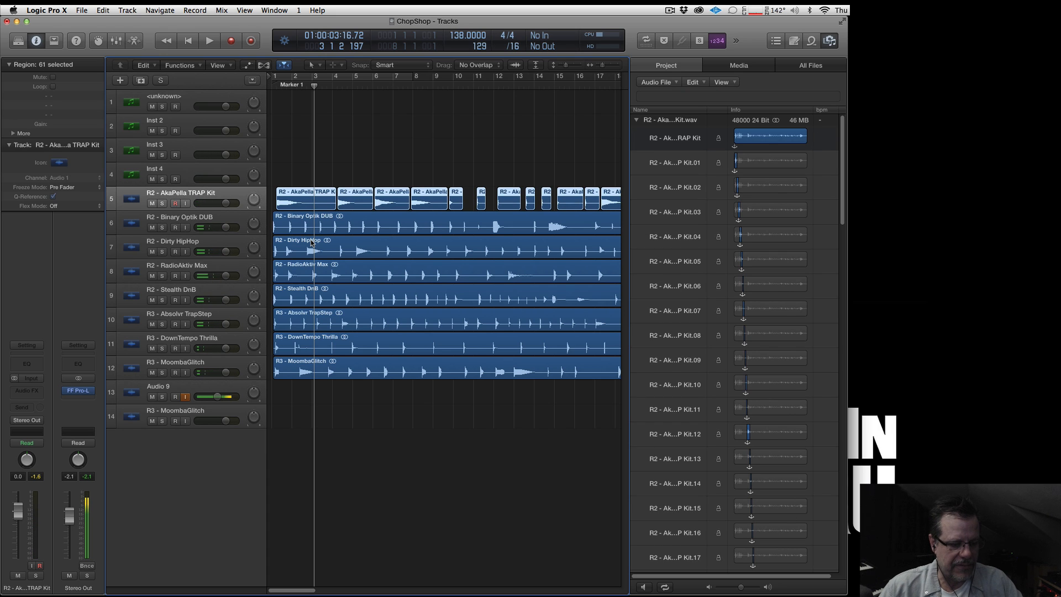
key(ctrl+alt+s)
key(super+Right)
key(super+Right)
key(super+Right)
key(super+Down)
key(super+Down)
key(super+Down)
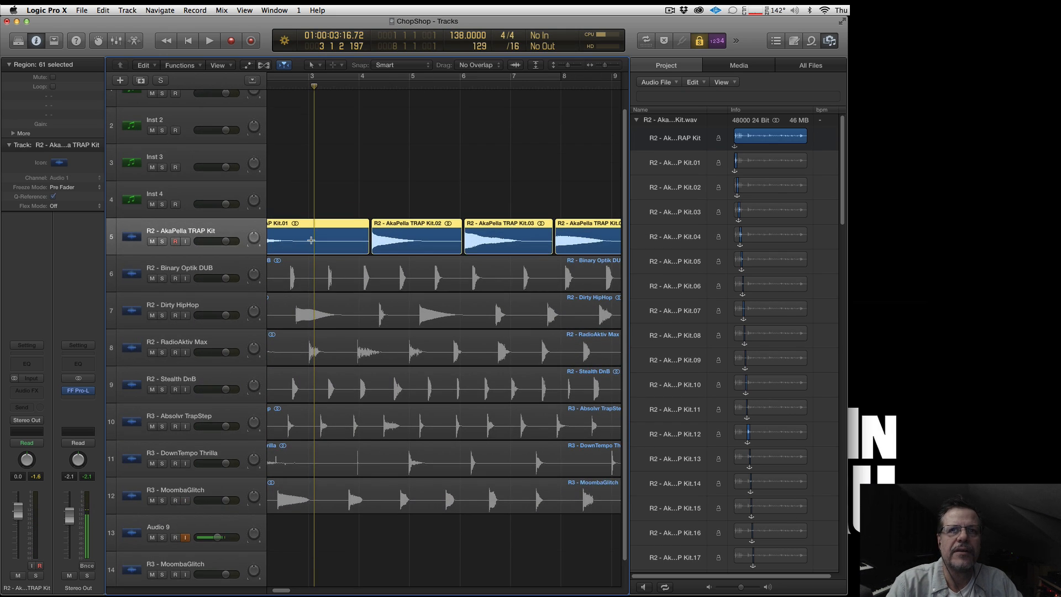
key(f)
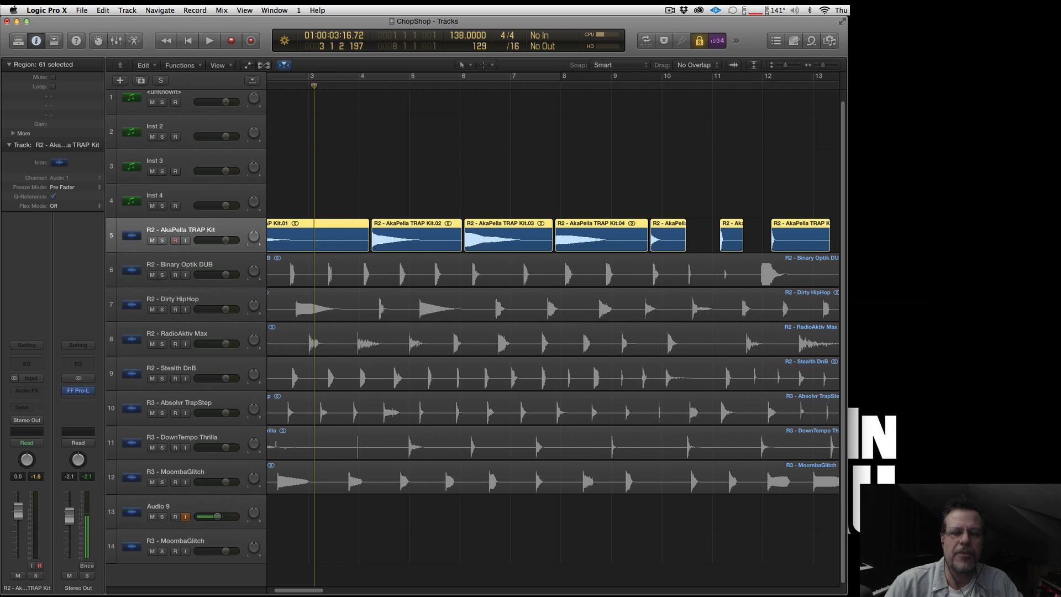
Play the start of the soloed R2 - AkaPella TRAP Kit regions from the beginning and stop during the first region
key(Return)
key(space)
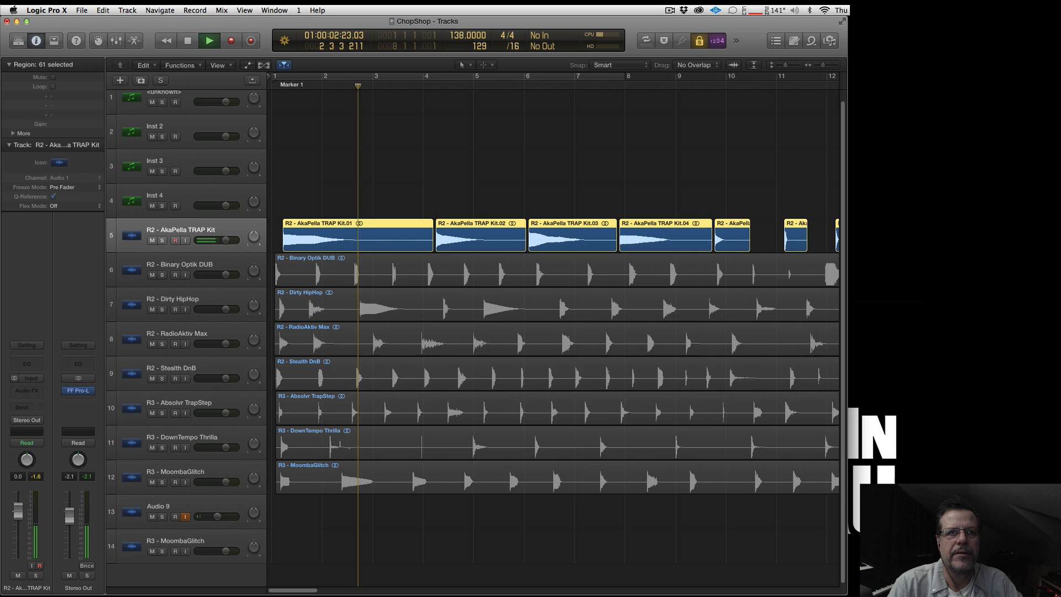
key(space)
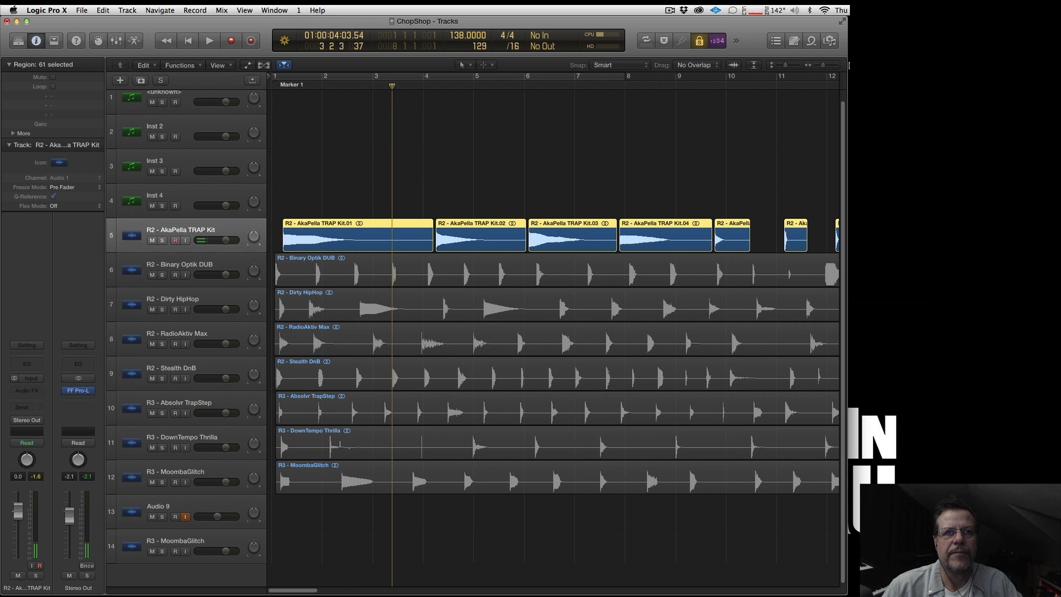
Shorten the end of the R2 - AkaPella TRAP Kit.01 region back to the playhead and briefly play on into the following regions
click(491, 204)
drag(429, 249, 390, 249)
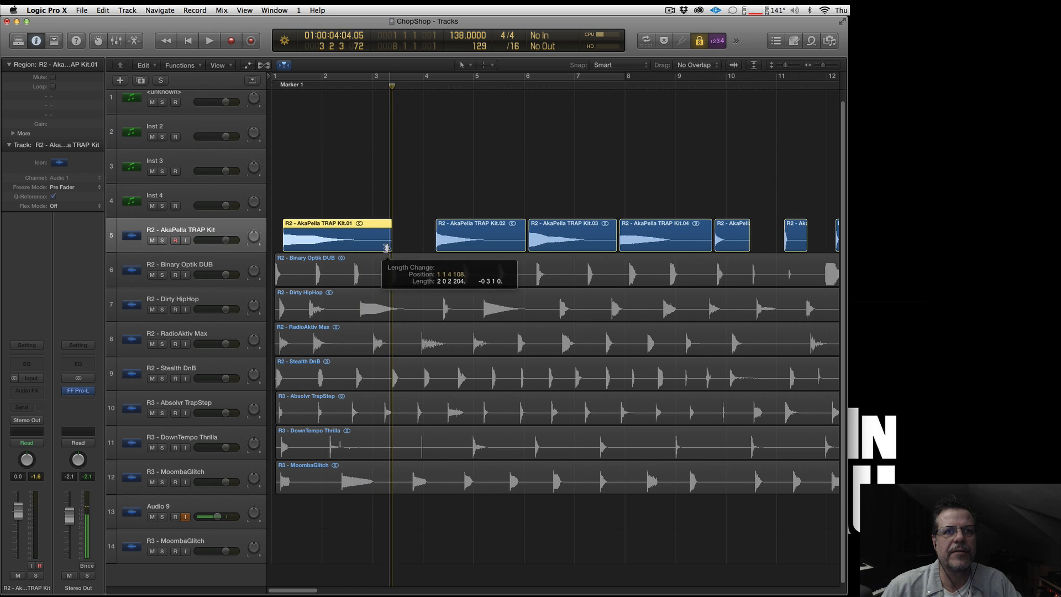
key(space)
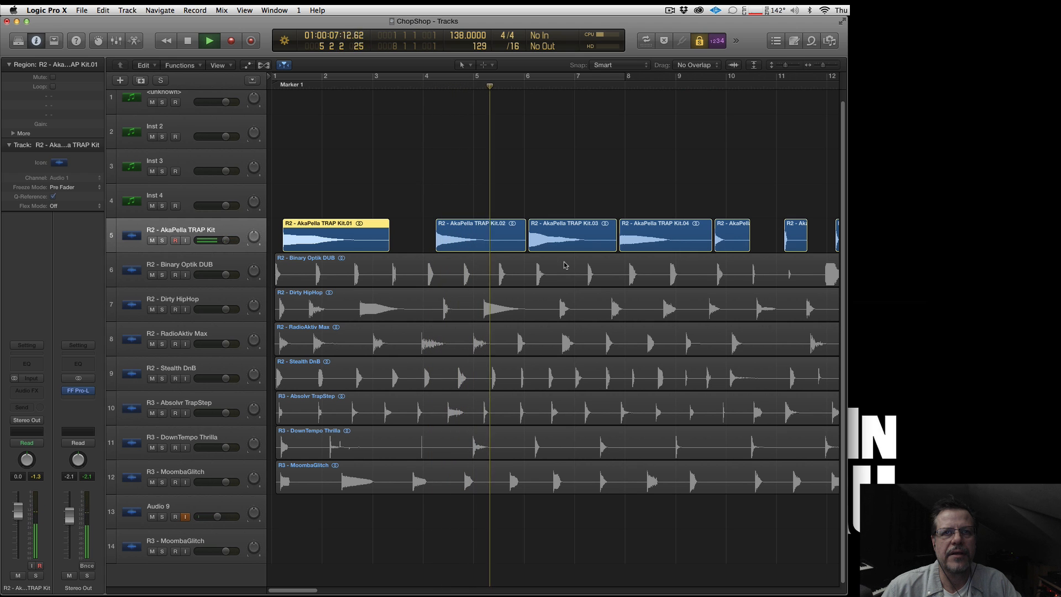
key(space)
Select all chopped regions of the R2 - AkaPella TRAP Kit track and view them across their full length
key(super+a)
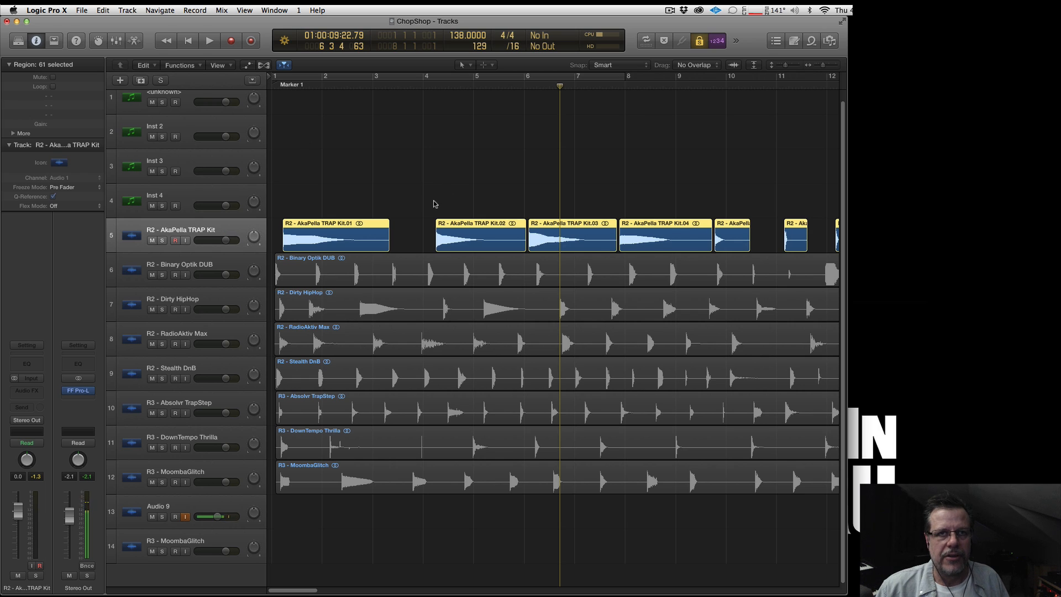
click(422, 208)
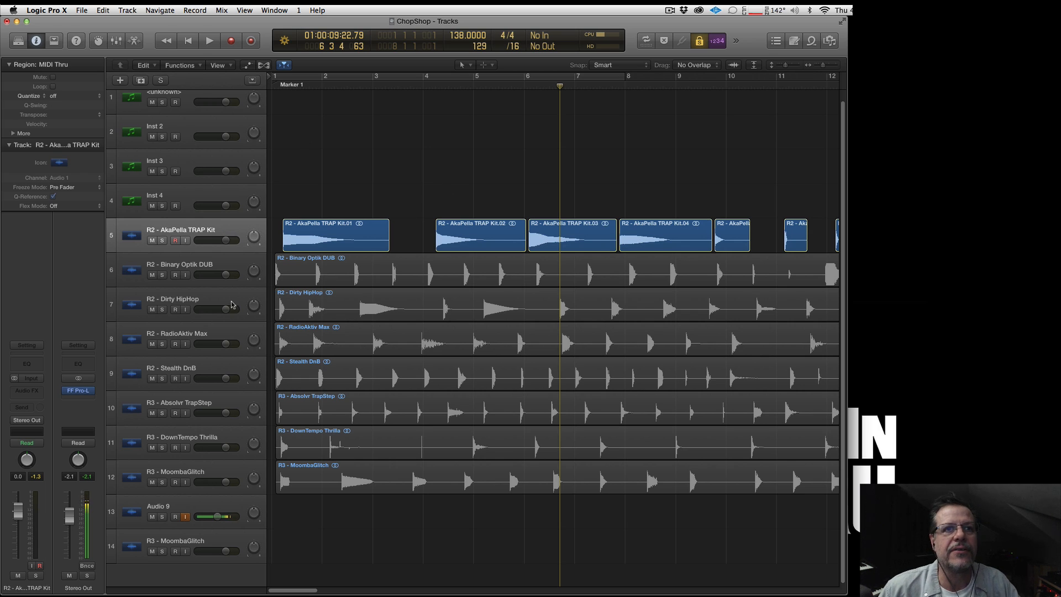
click(219, 228)
key(z)
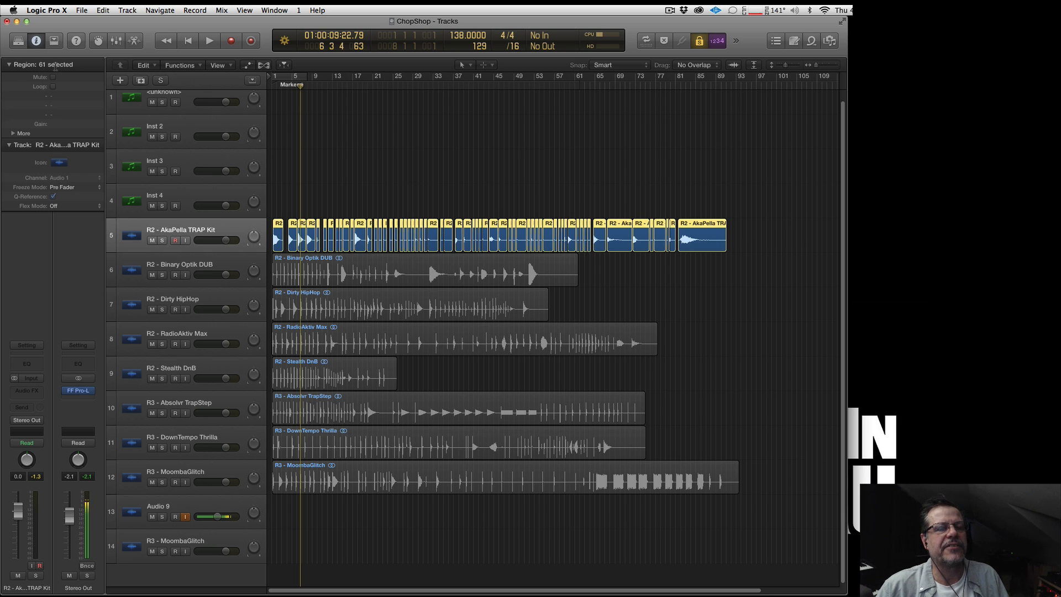
Select the R2 - Binary Optik DUB track, show the project audio files and collapse the region list of the AkaPella TRAP Kit file
click(220, 265)
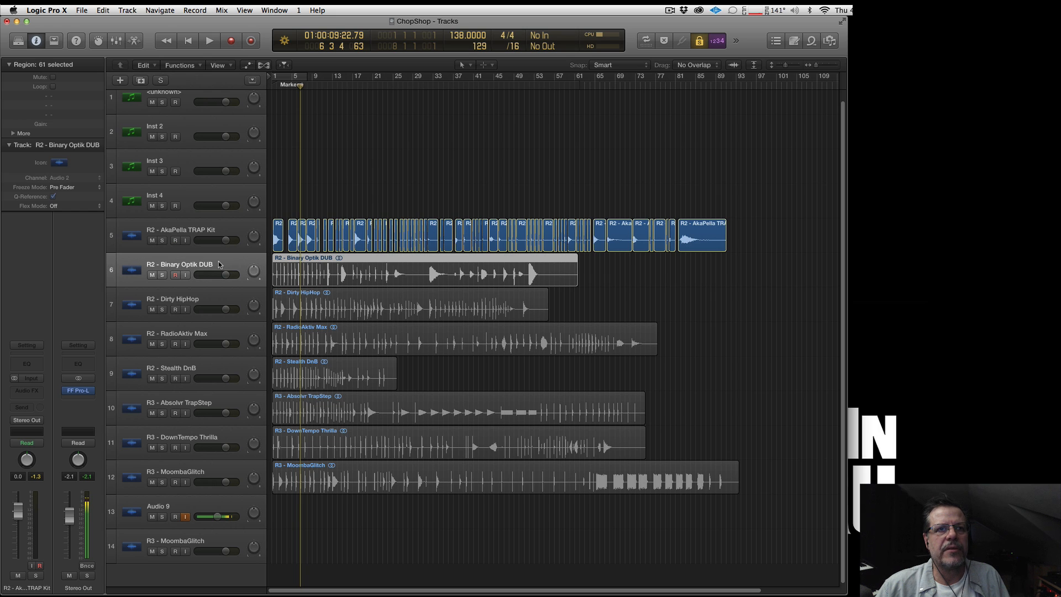
click(830, 40)
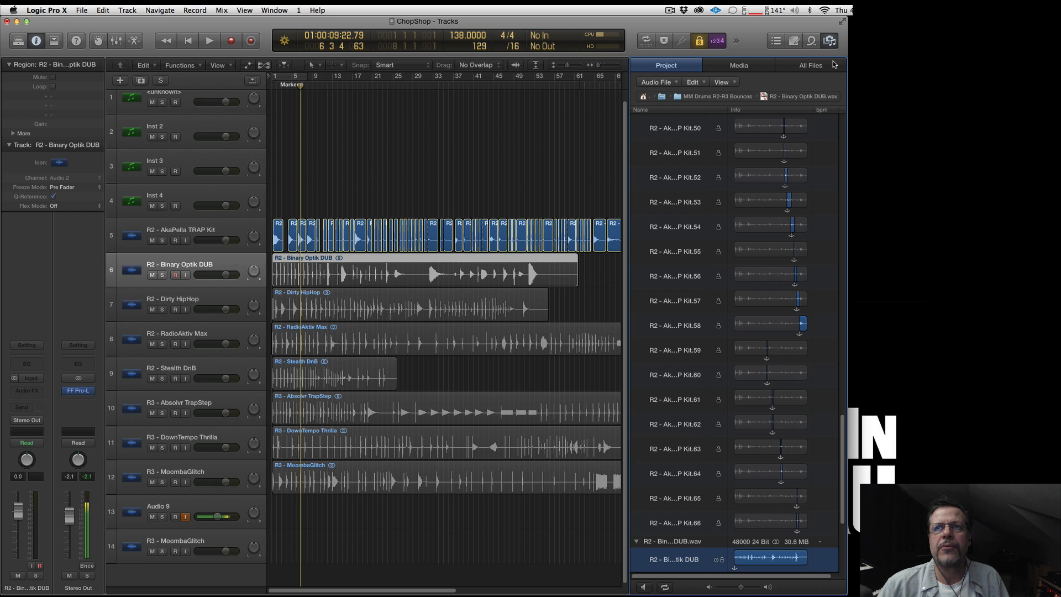
scroll(783, 162, up, 15)
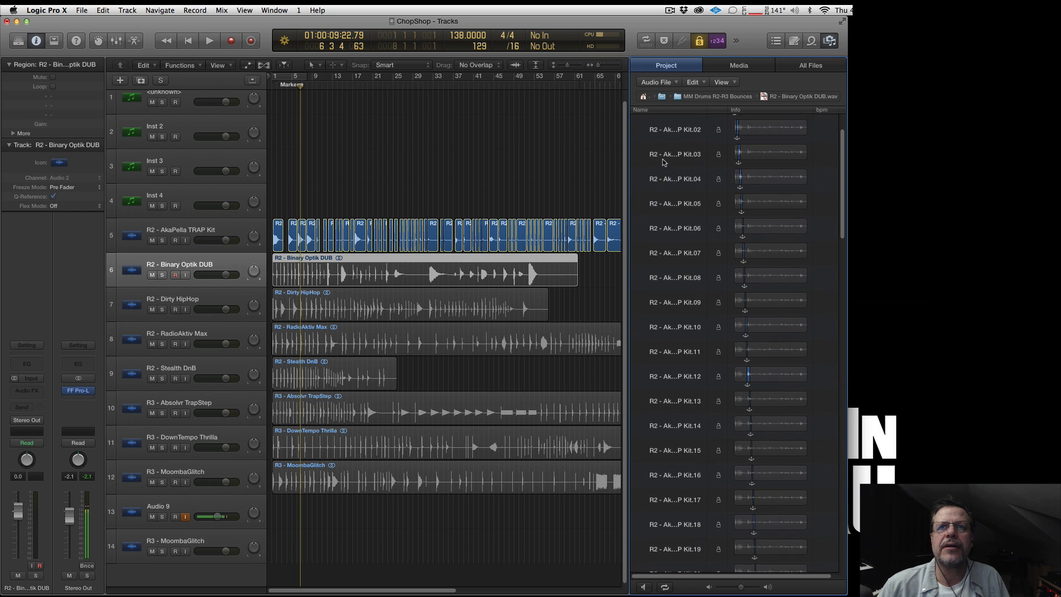
click(637, 120)
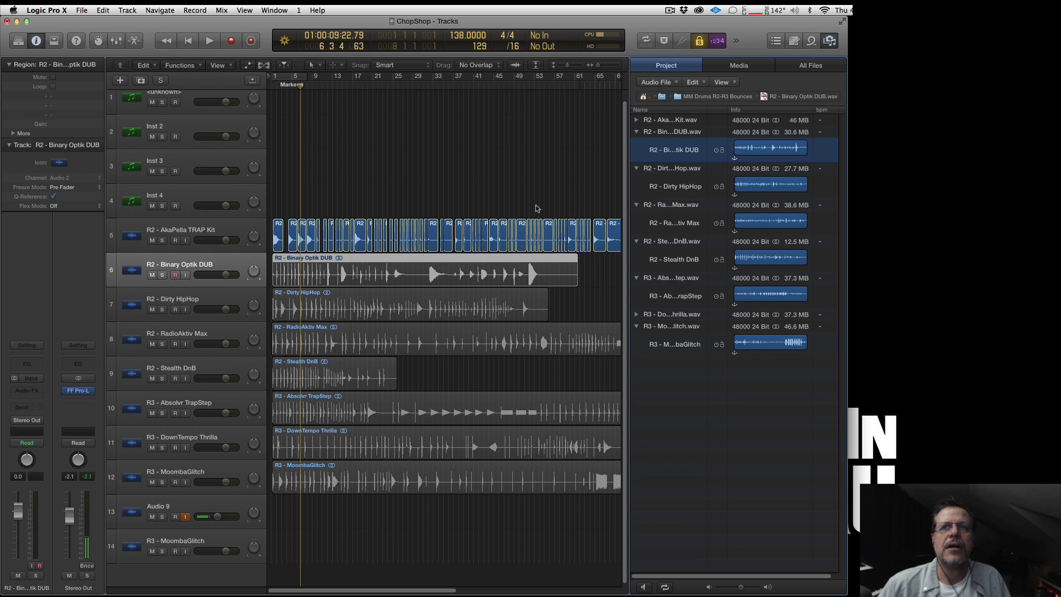
Open Strip Silence for the R2 - Binary Optik DUB region from the project audio list
click(313, 258)
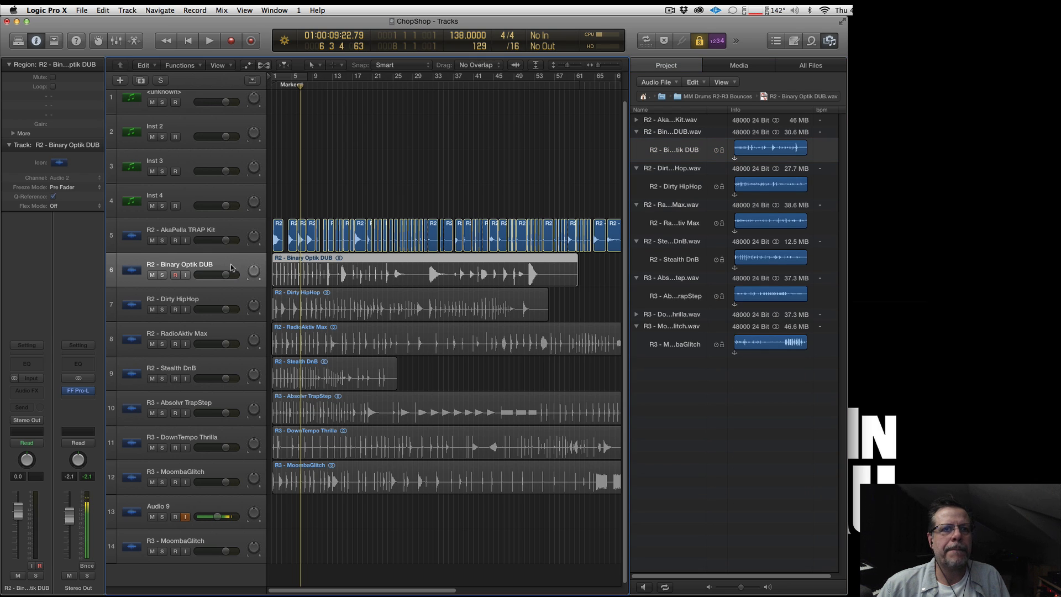
click(319, 302)
click(329, 267)
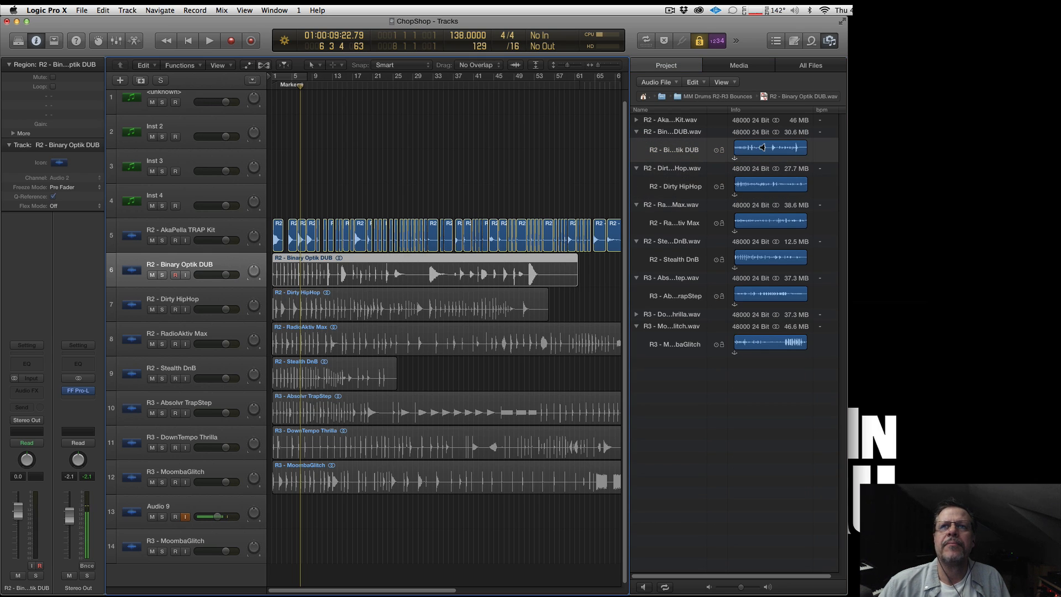
click(684, 150)
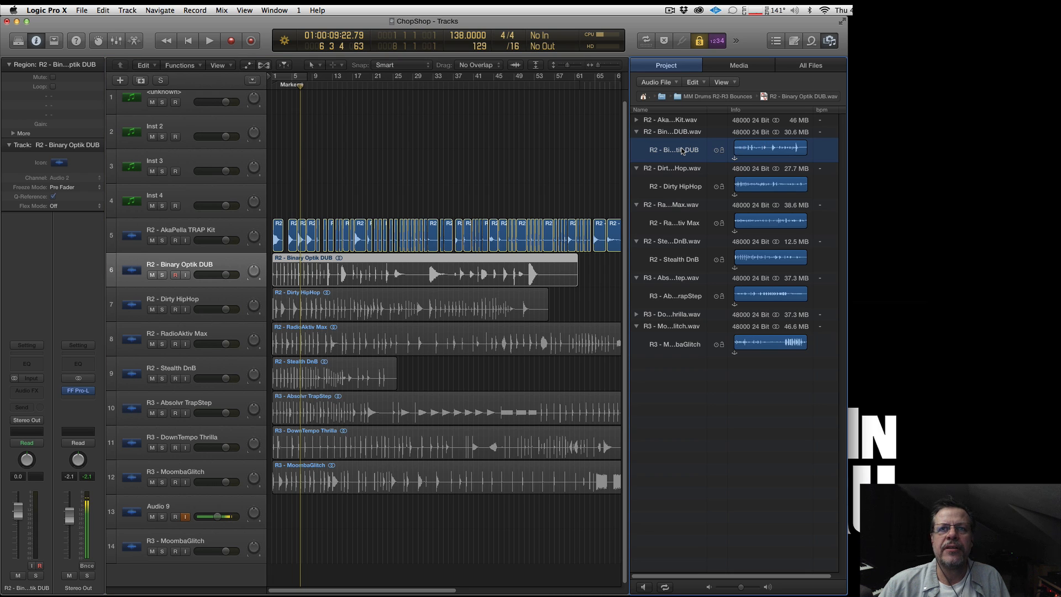
right_click(683, 150)
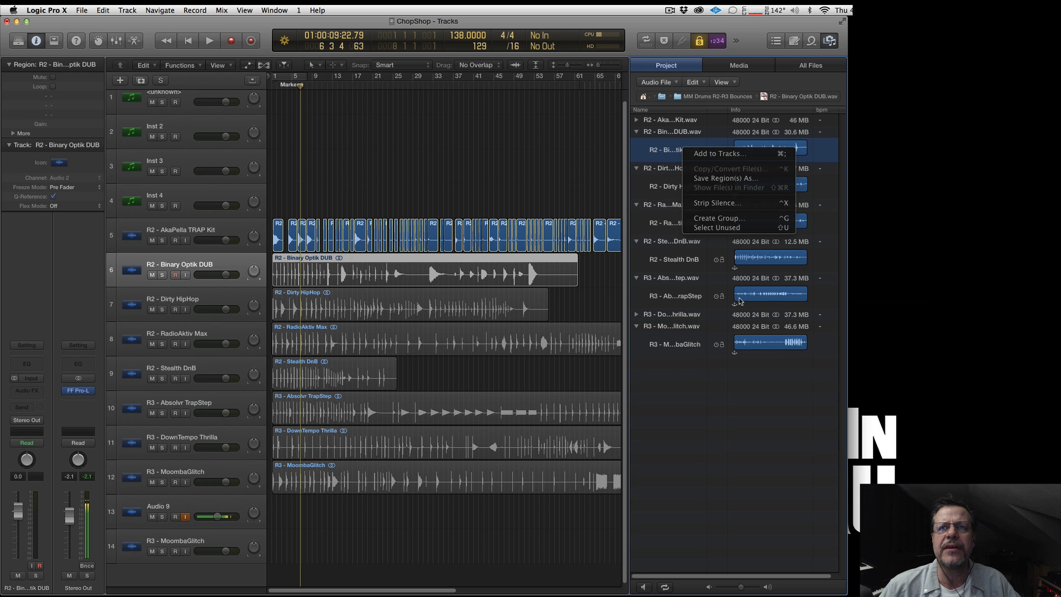
click(753, 370)
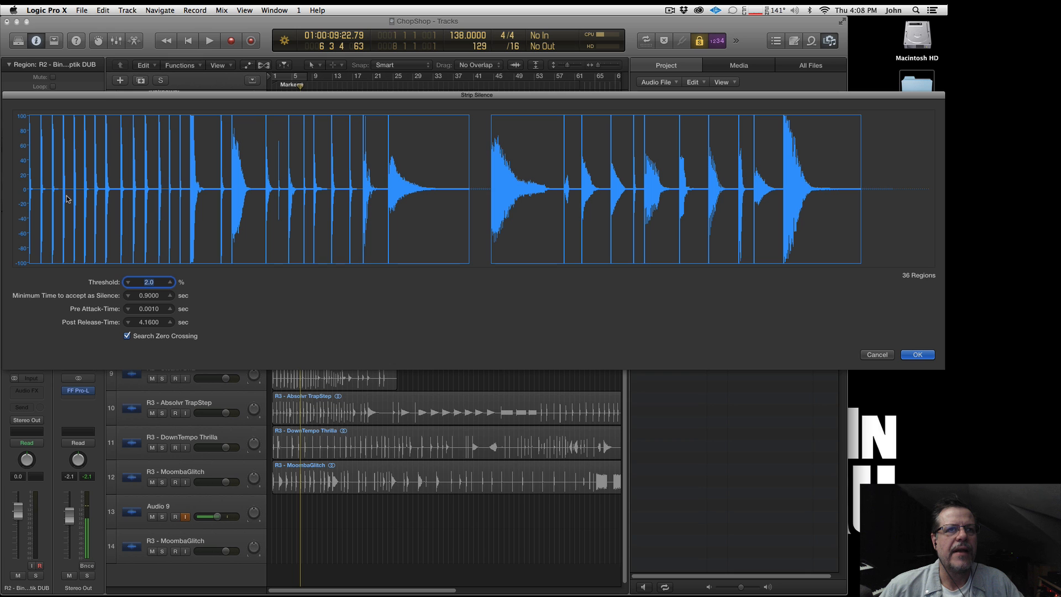
drag(149, 95, 146, 117)
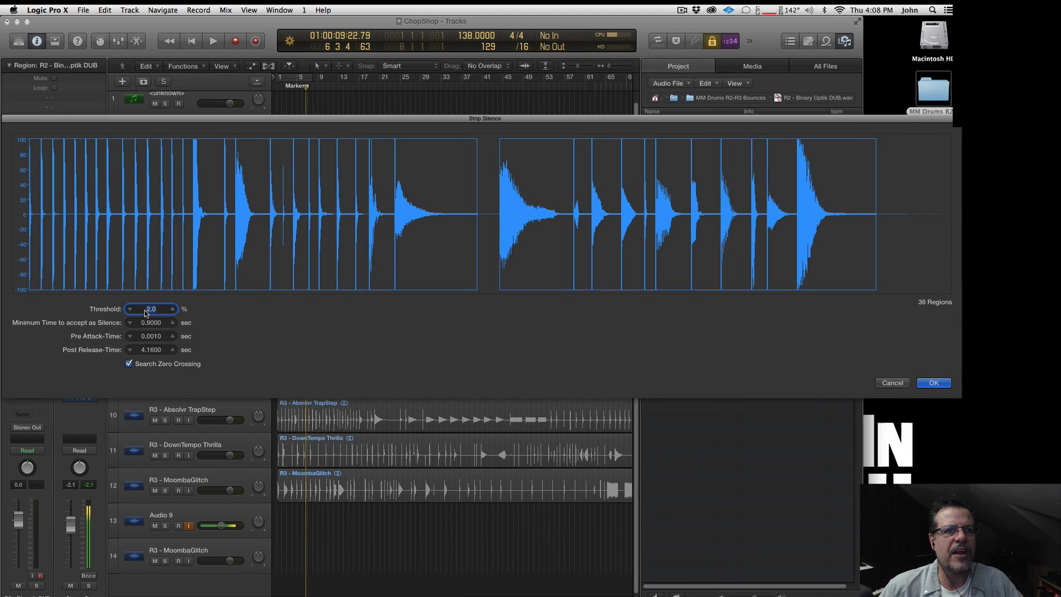
Set the Strip Silence threshold to 2.5% and the minimum time to accept as silence to 0.84 seconds
drag(145, 313, 164, 331)
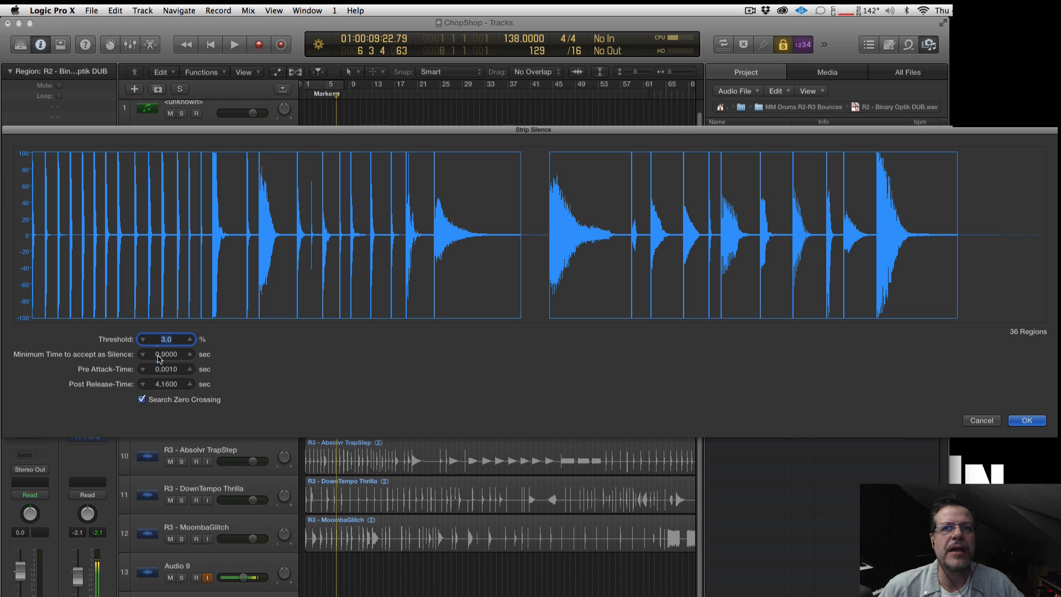
drag(165, 357, 164, 333)
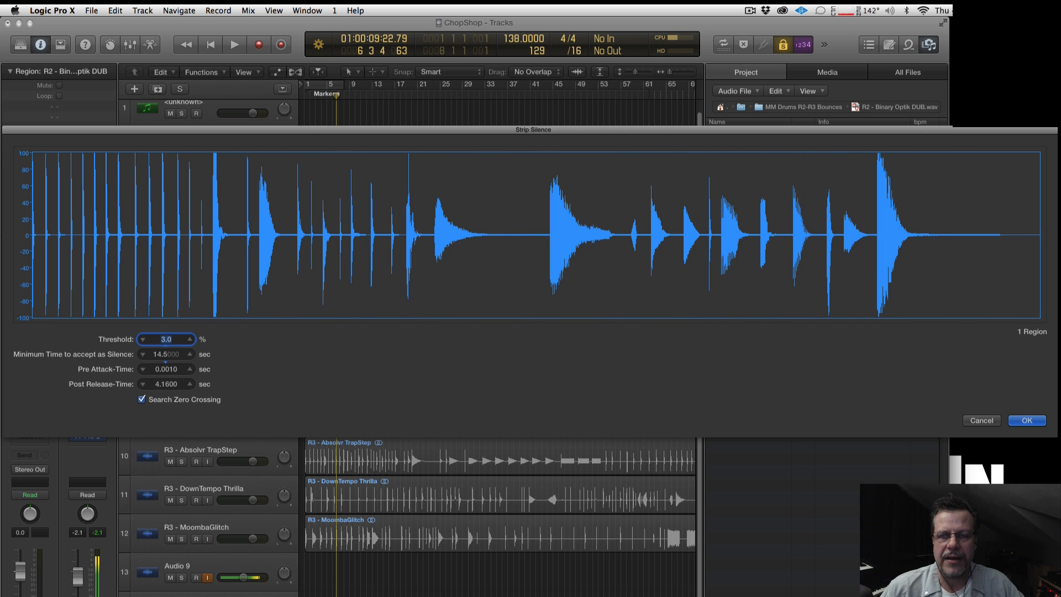
drag(164, 354, 164, 373)
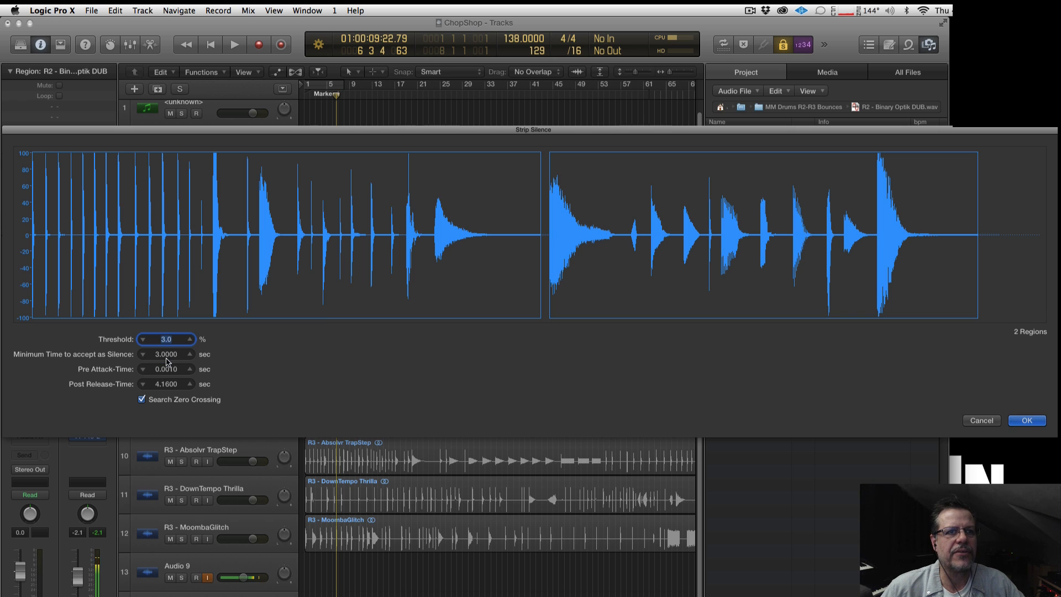
drag(159, 357, 167, 365)
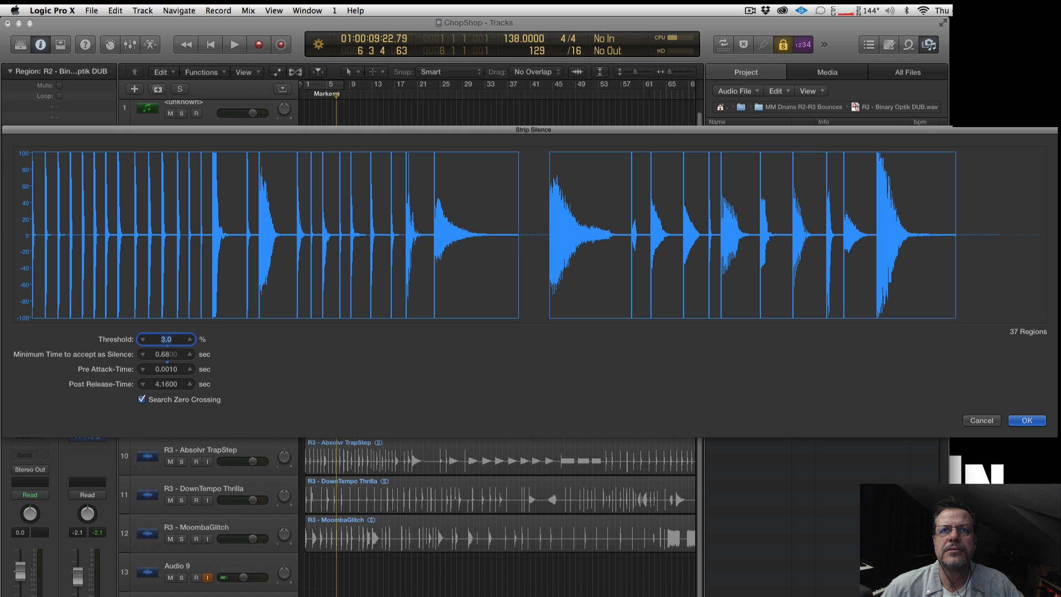
drag(167, 362, 171, 343)
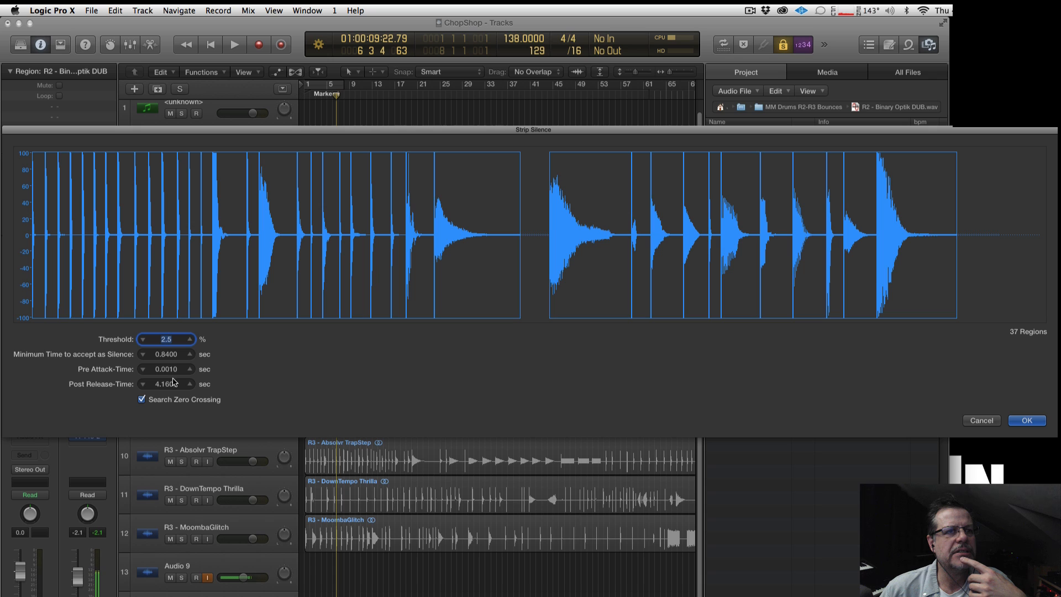
Set the post-release time to 59.838 seconds and apply Strip Silence, replacing the R2 - Binary Optik DUB region with the new regions
drag(171, 384, 161, 346)
drag(159, 389, 159, 354)
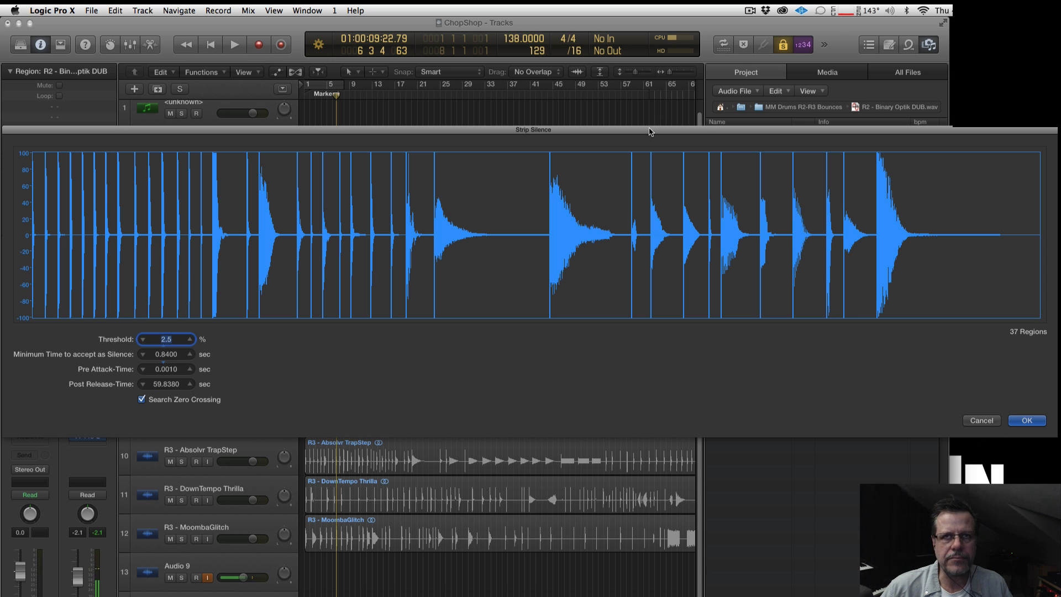
key(Return)
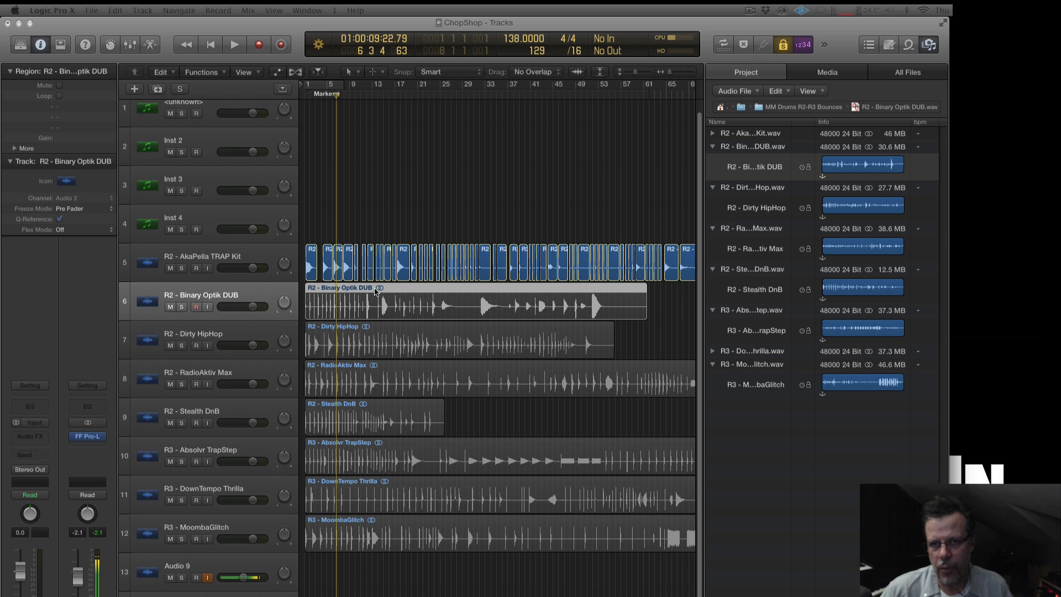
drag(1060, 224, 265, 349)
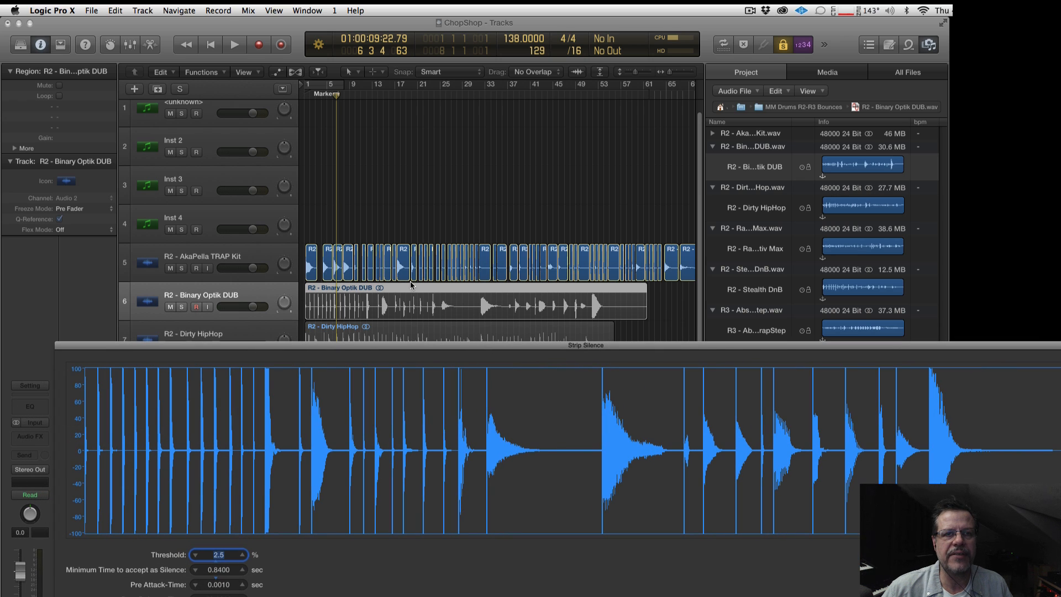
drag(465, 348, 425, 325)
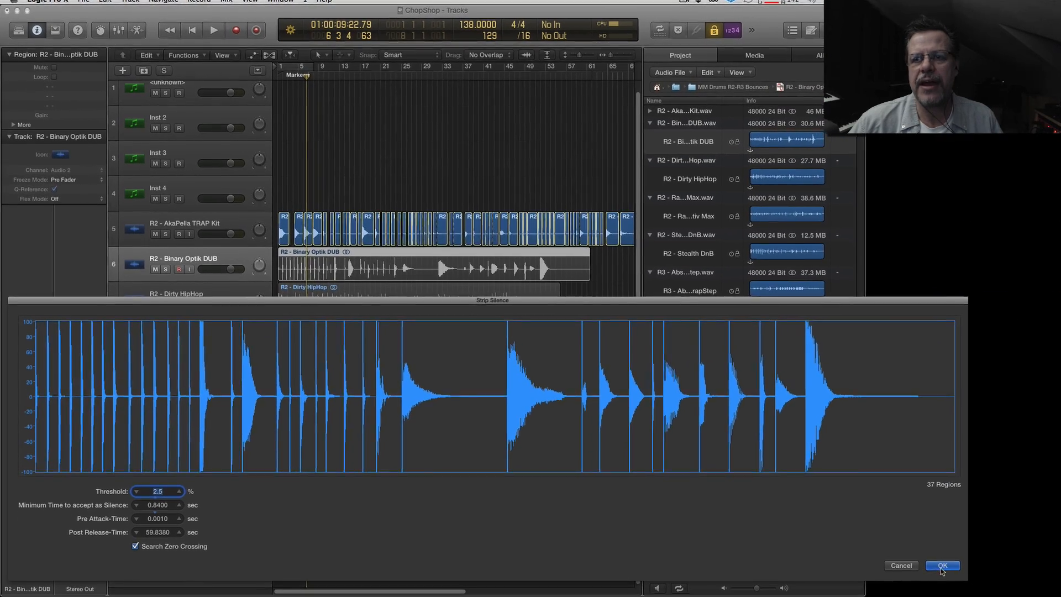
click(942, 567)
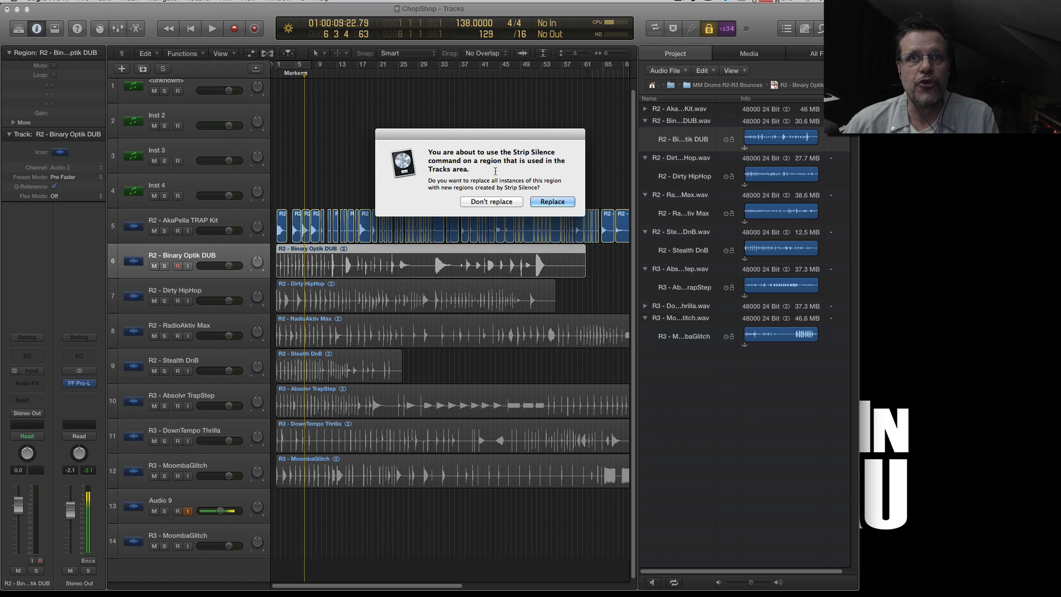
click(553, 202)
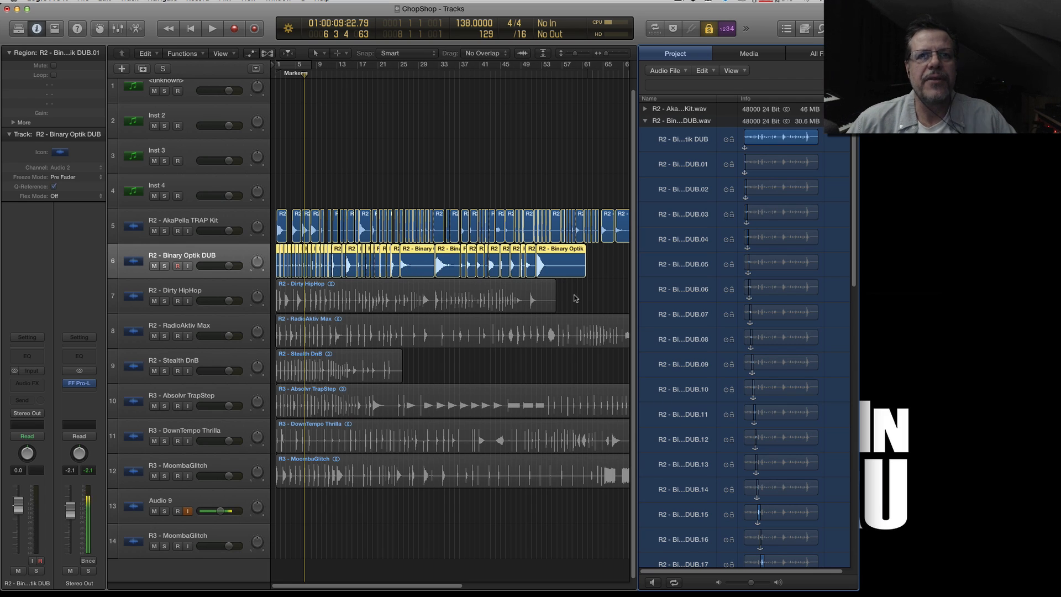
Shorten the ends of all selected R2 - Binary Optik DUB regions slightly to leave a small gap before each following hit
drag(574, 299, 495, 246)
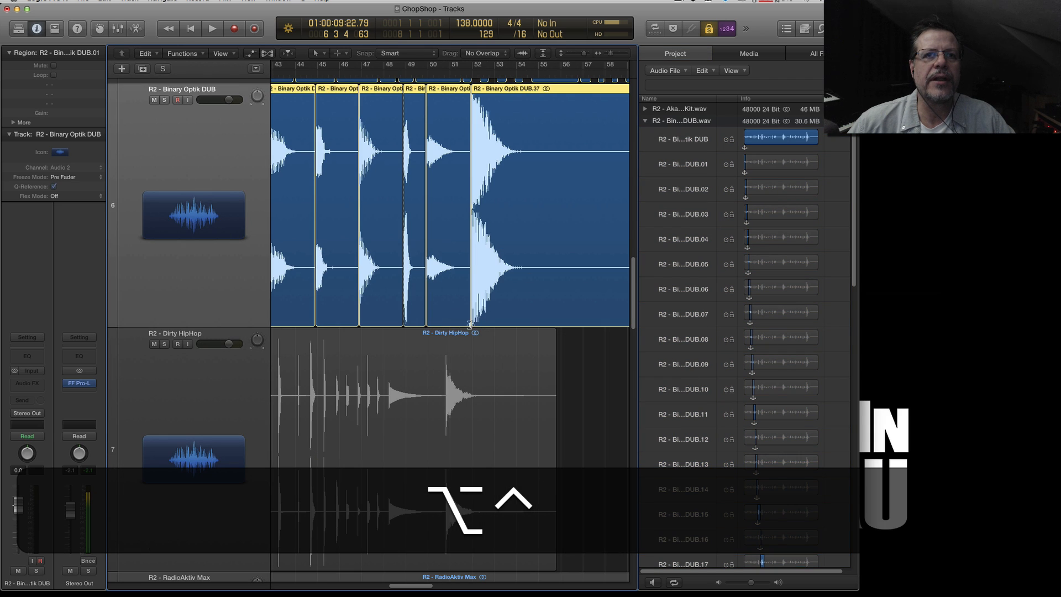
drag(465, 326, 463, 327)
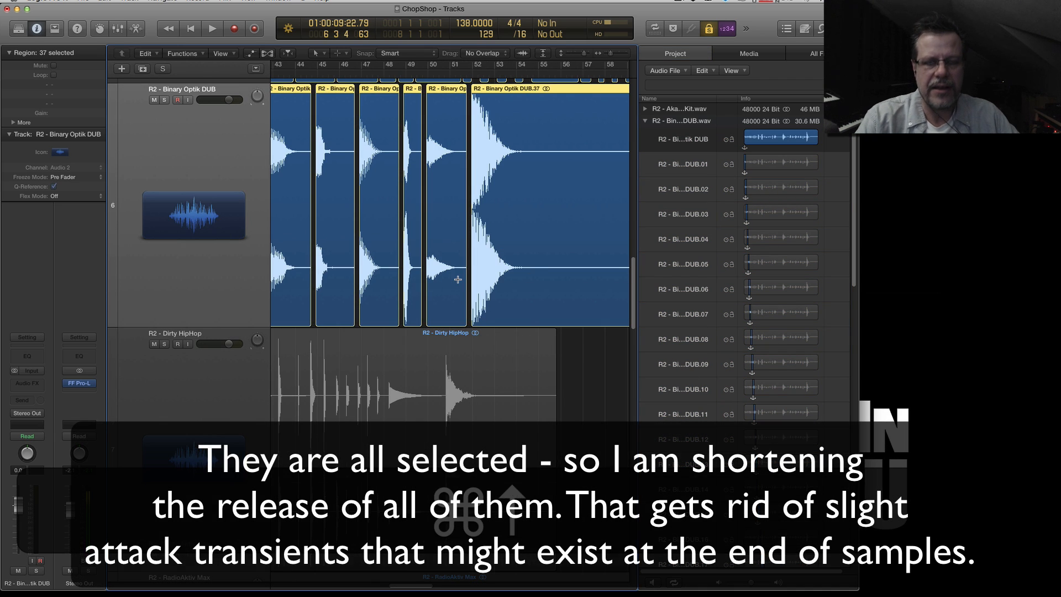
Play the shortened R2 - Binary Optik DUB regions from the beginning of the project
key(super+Up)
drag(422, 588, 201, 591)
scroll(205, 444, up, 3)
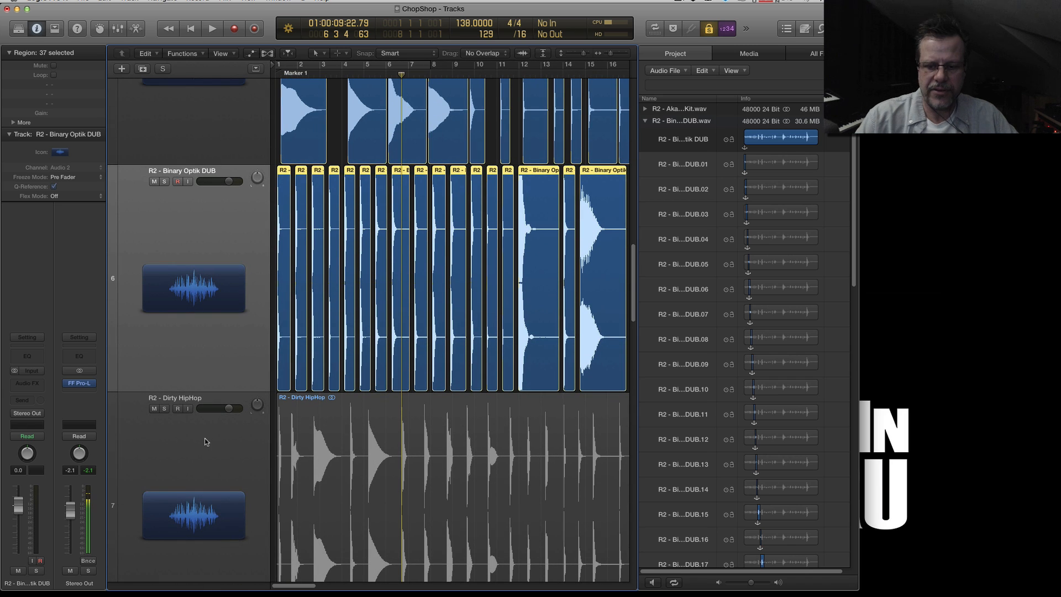
key(0)
key(KP_Enter)
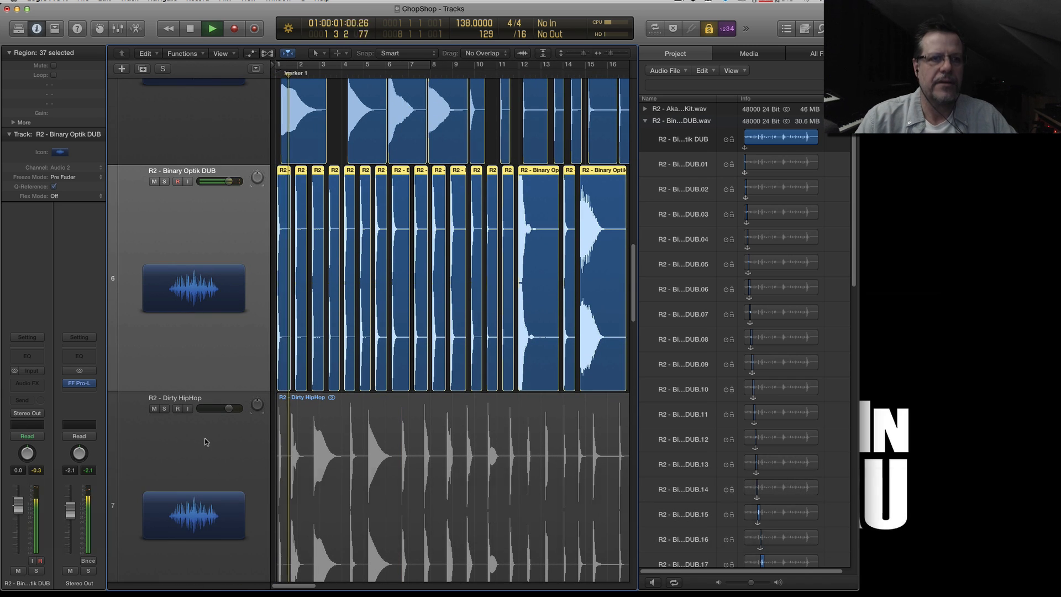
Solo the selected R2 - Binary Optik DUB regions and play them from the project start and again from around bar 14
key(s)
key(s)
key(0)
key(KP_Enter)
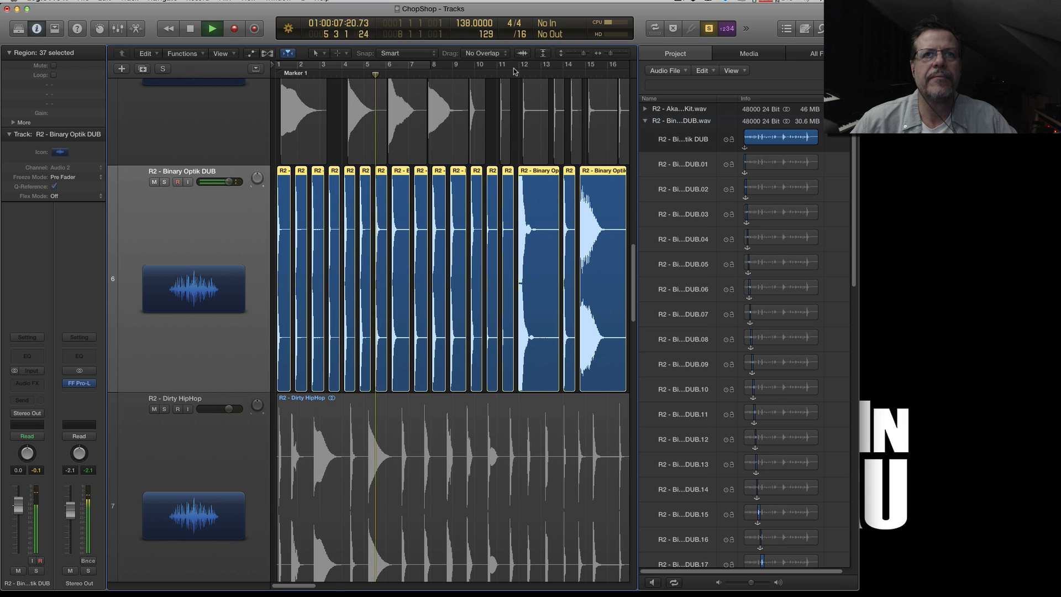
click(578, 71)
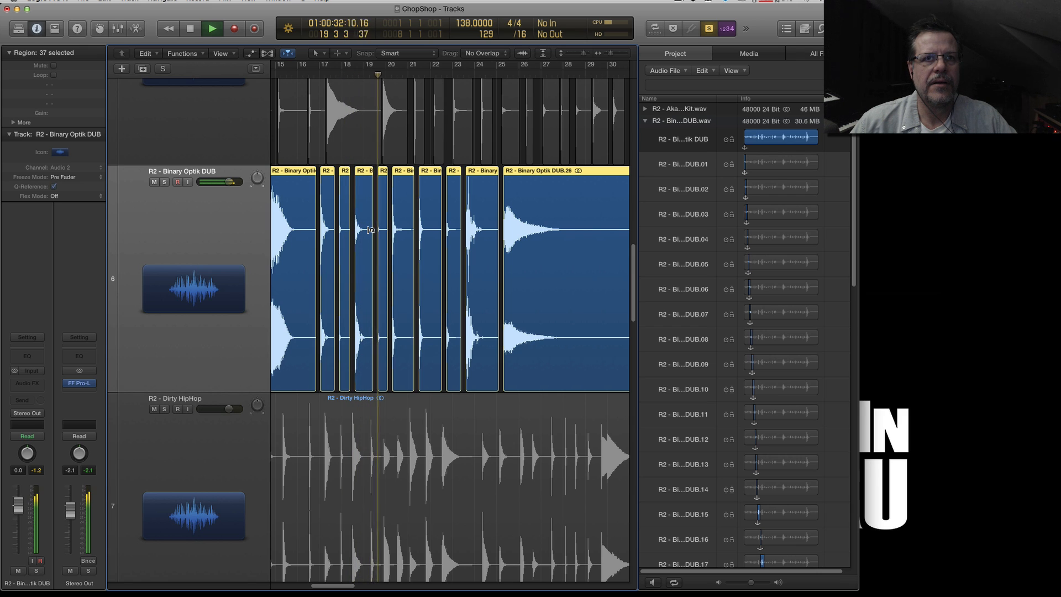
key(space)
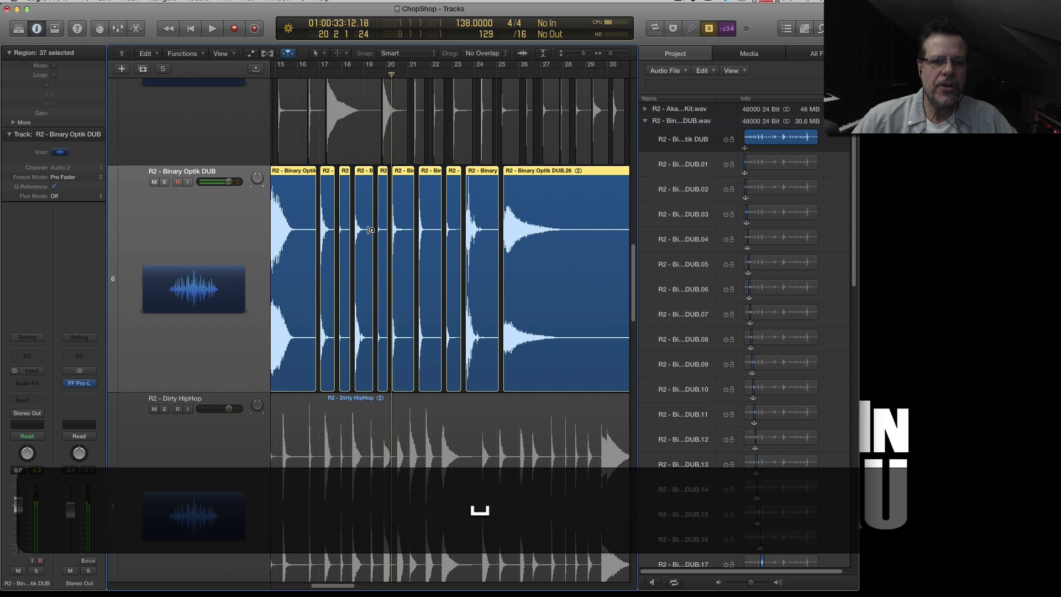
Reduce the track heights, collapse the R2 - Binary Optik DUB file's region list, and open Strip Silence for the R2 - Dirty HipHop region
key(super+Up)
key(super+Up)
key(super+Up)
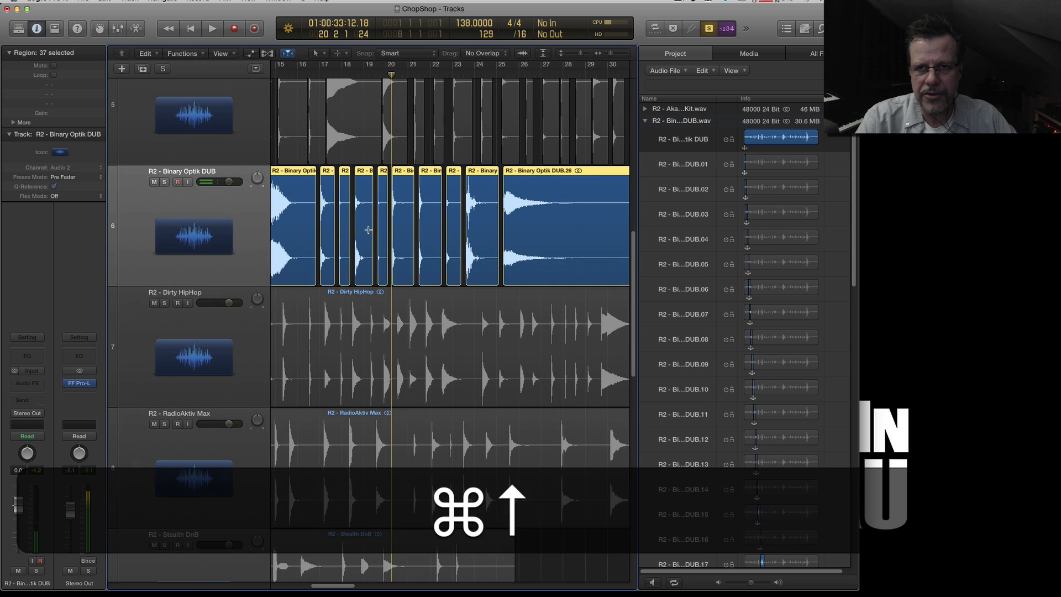
key(super+Up)
key(super+Up)
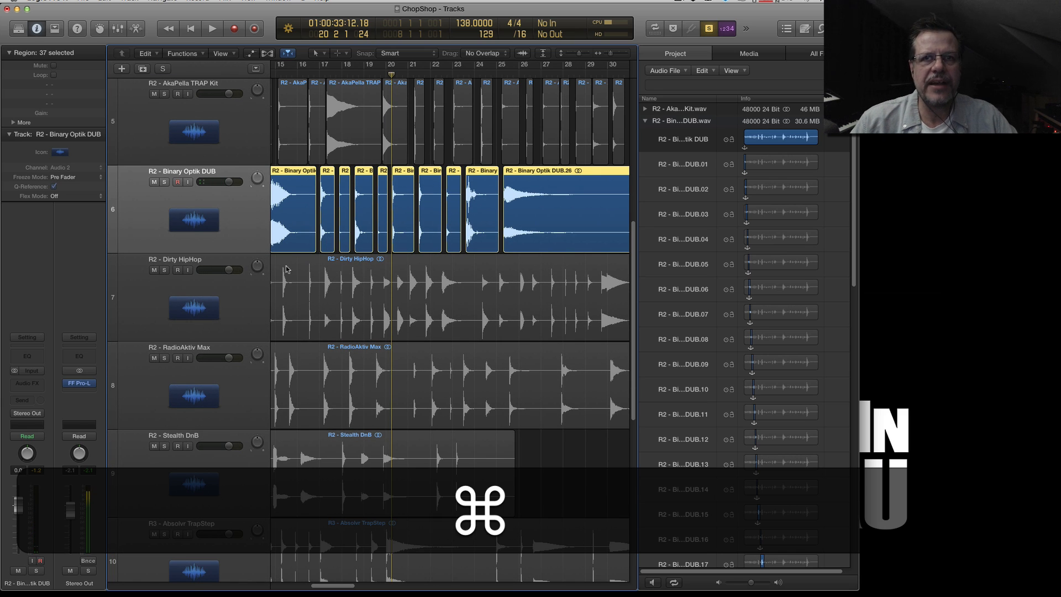
click(647, 121)
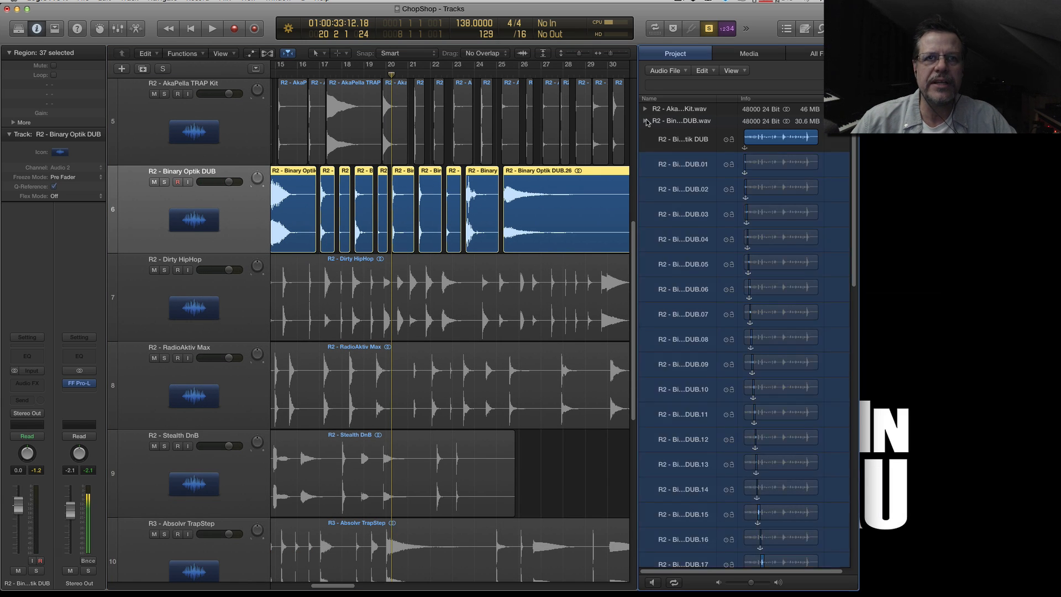
click(675, 152)
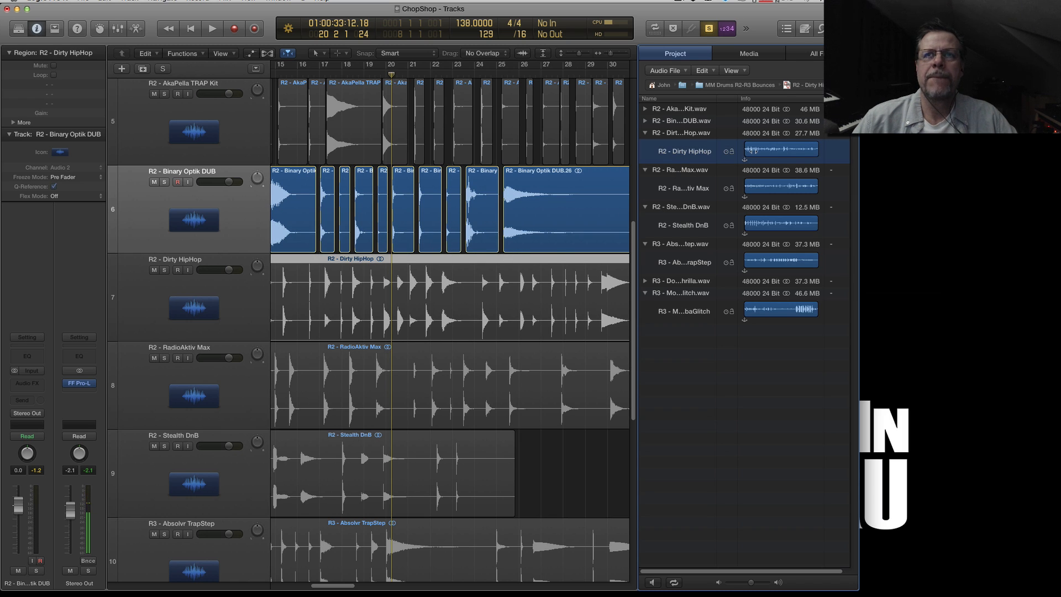
key(ctrl+x)
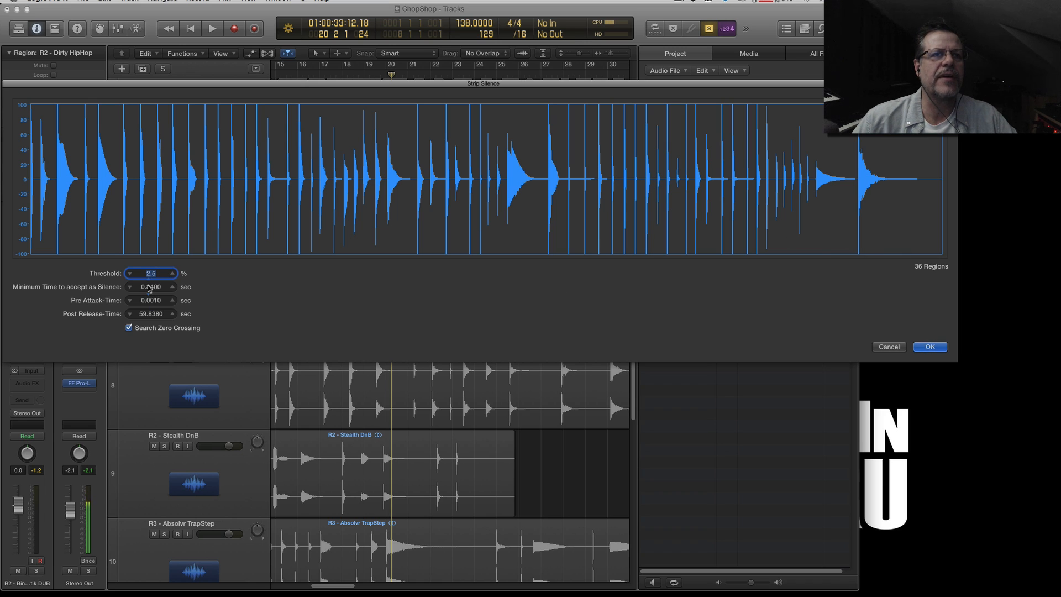
Set the minimum time to accept as silence to 0.34 seconds and apply Strip Silence, replacing the R2 - Dirty HipHop region with the new regions
drag(150, 287, 148, 288)
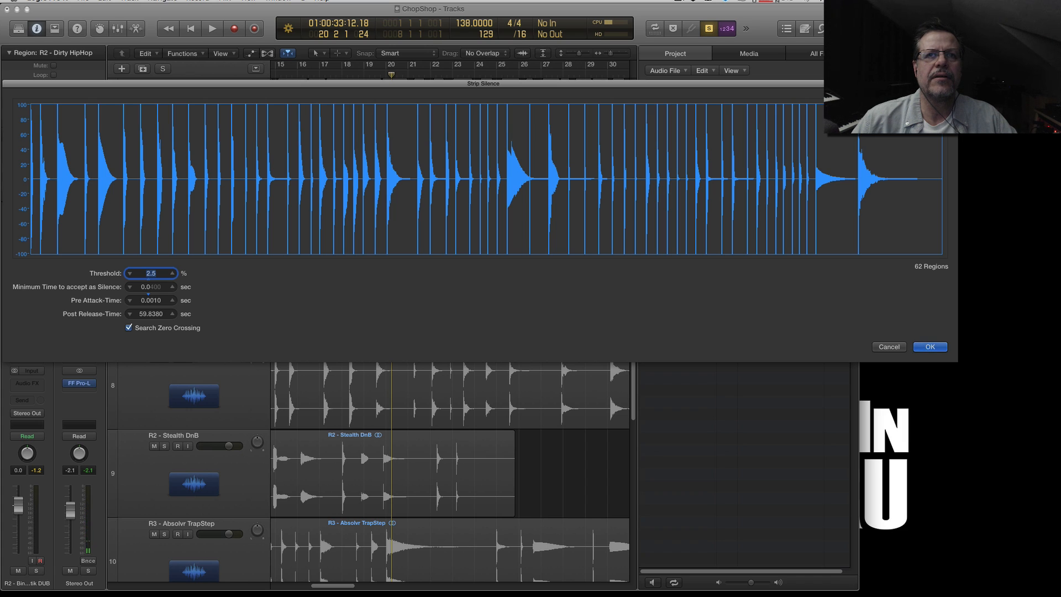
drag(148, 293, 148, 288)
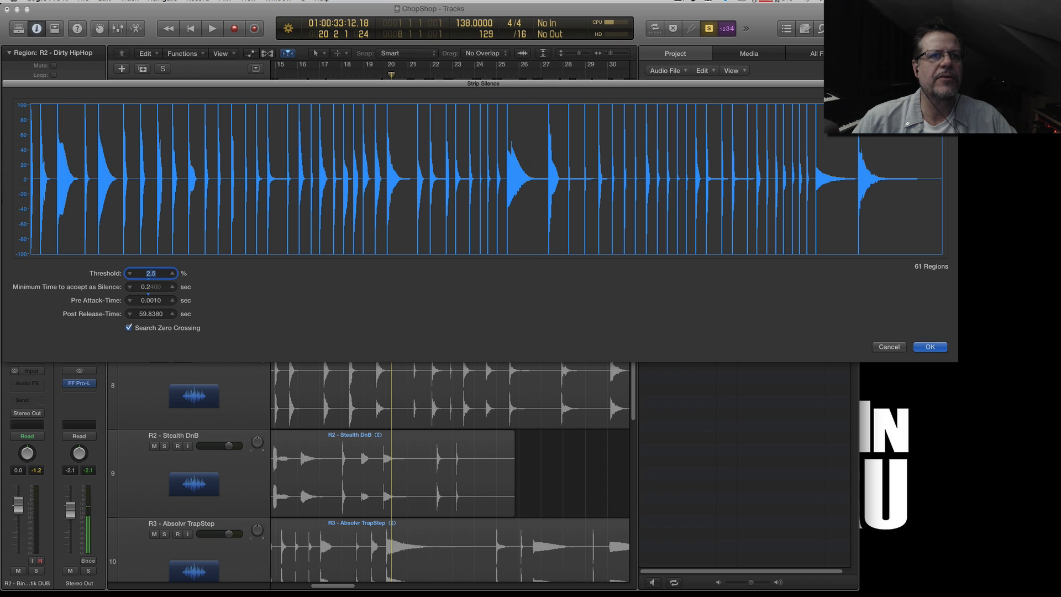
drag(148, 294, 148, 288)
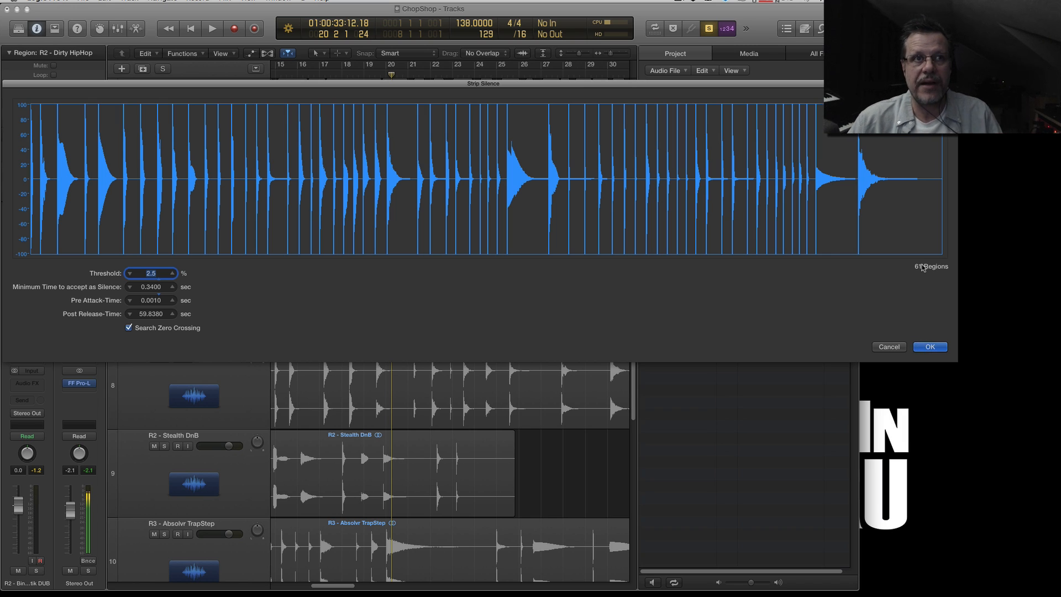
click(931, 347)
click(556, 203)
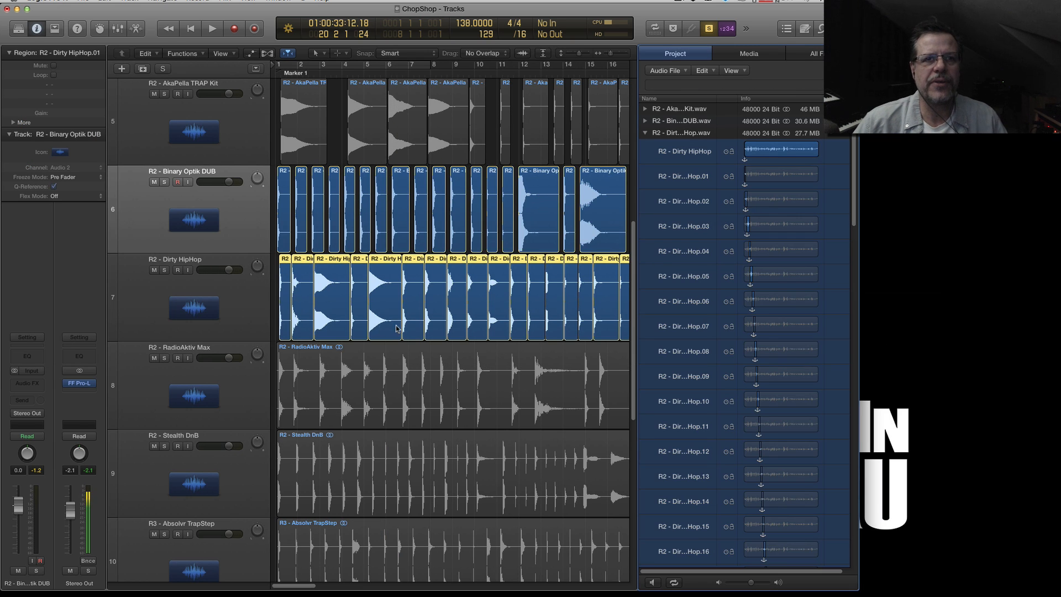
Shorten the ends of all R2 - Dirty HipHop regions slightly to leave small gaps, and select the R2 - Dirty HipHop track
drag(463, 335, 461, 336)
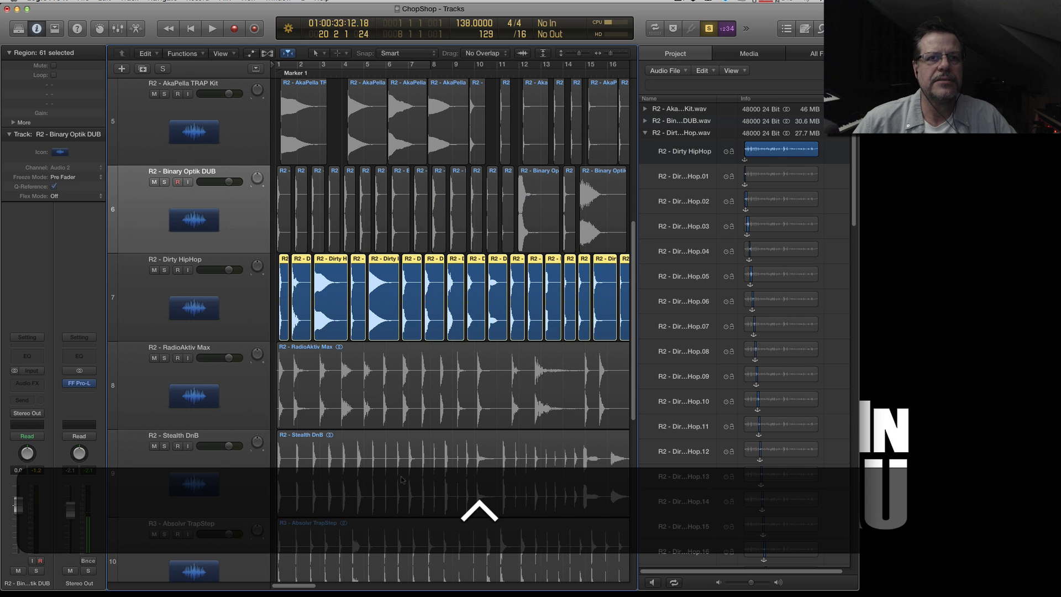
mouse_move(284, 589)
mouse_down()
mouse_move(377, 588)
mouse_move(281, 590)
mouse_up()
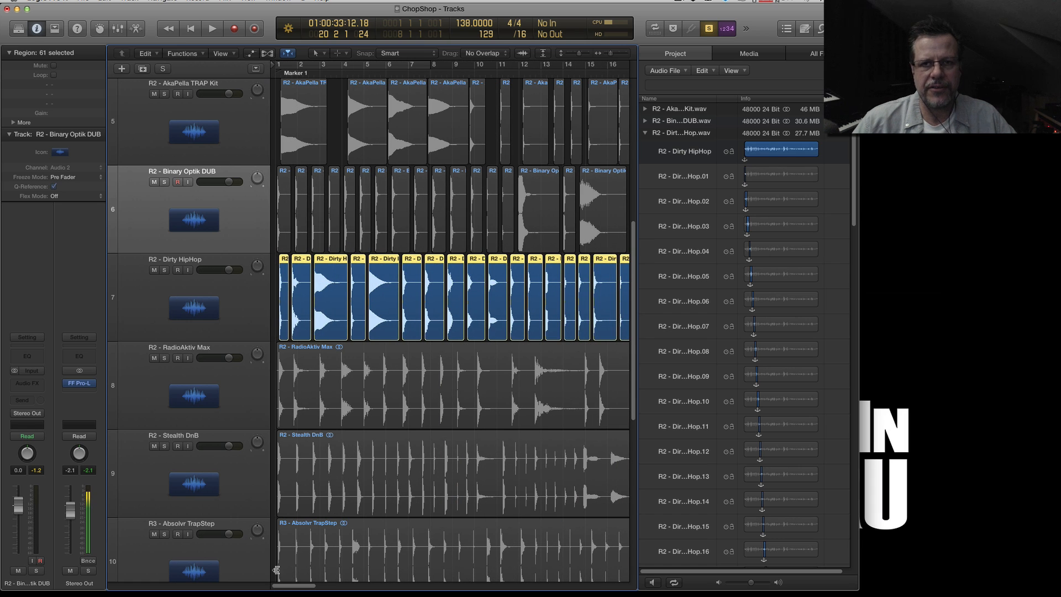
click(217, 263)
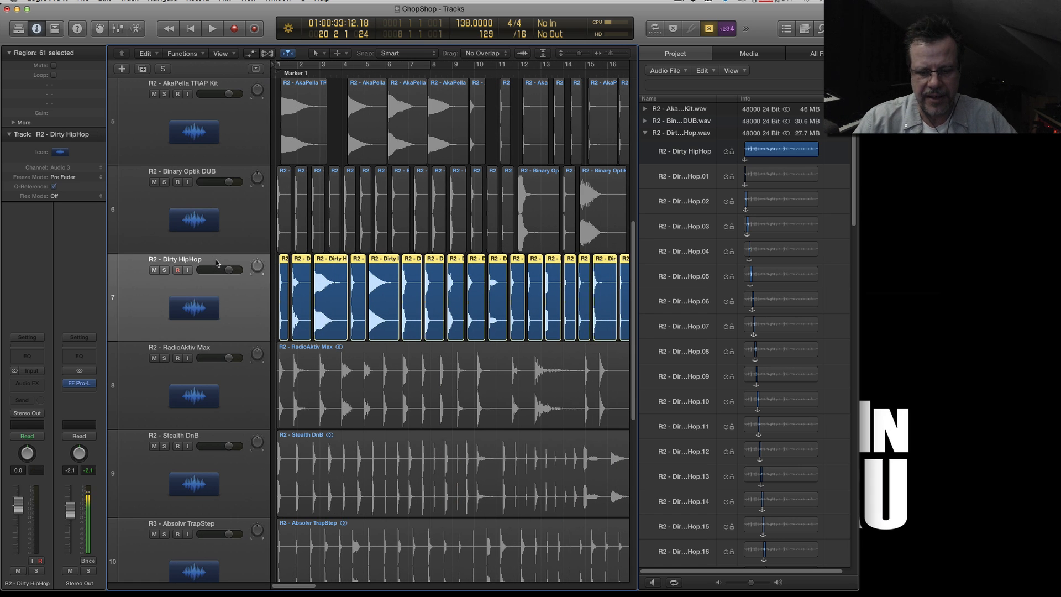
Play the first few R2 - Dirty HipHop regions from the beginning of the project
key(KP_0)
key(KP_Enter)
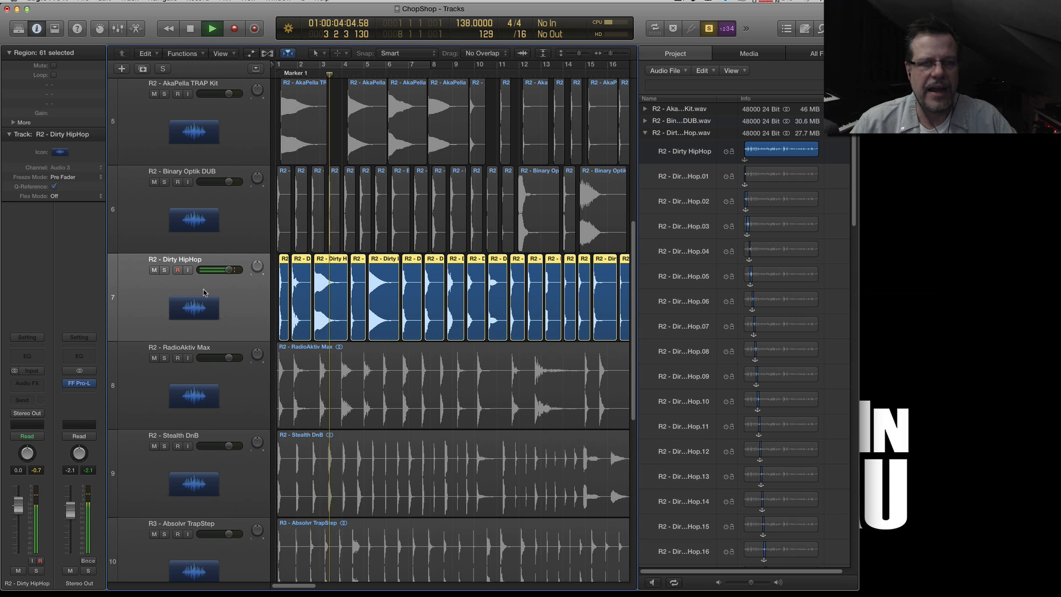
key(alt)
key(alt+KP_0)
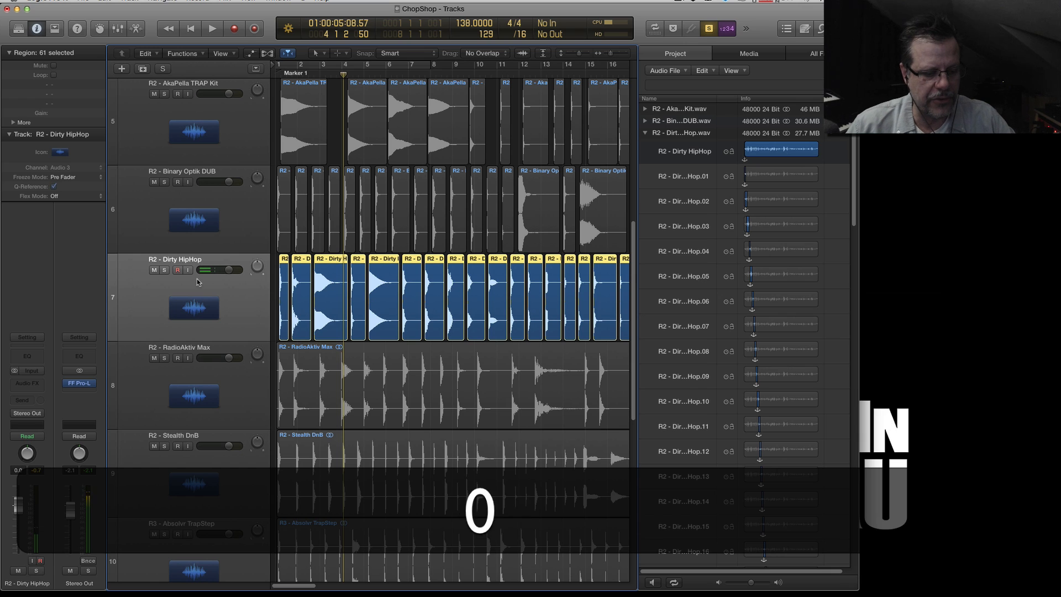
Switch solo mode off and on again, and lock solo on the selected R2 - Dirty HipHop regions
key(alt+s)
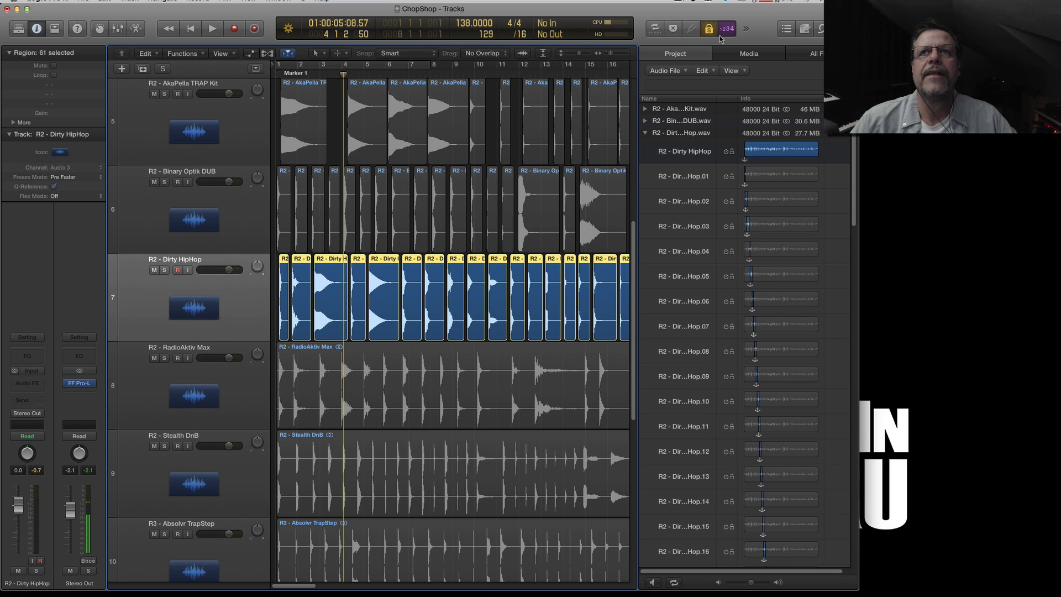
key(alt+s)
key(s)
key(s)
key(alt+s)
key(s)
key(s)
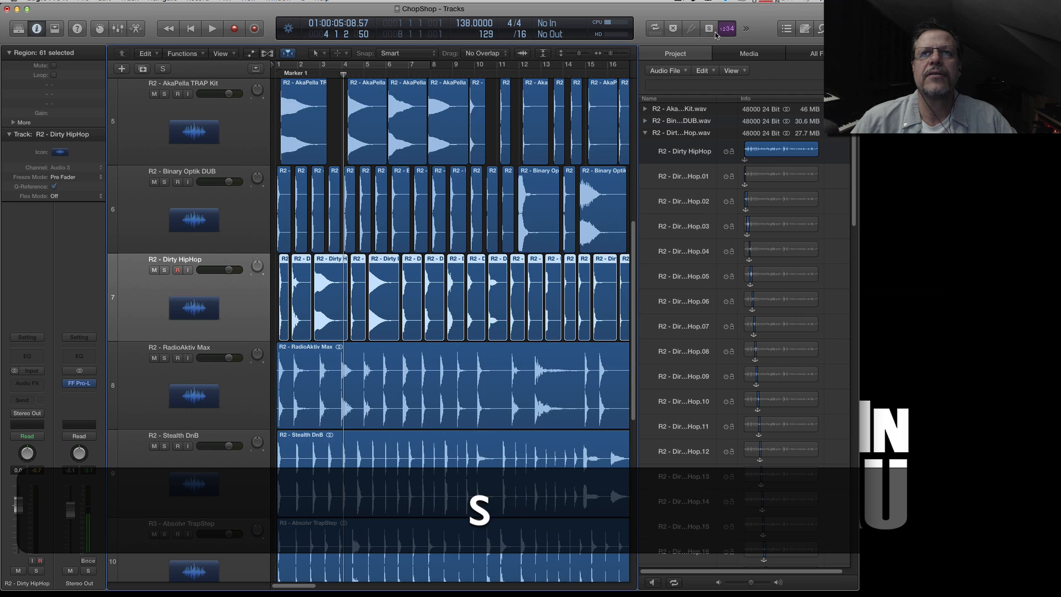
key(alt+s)
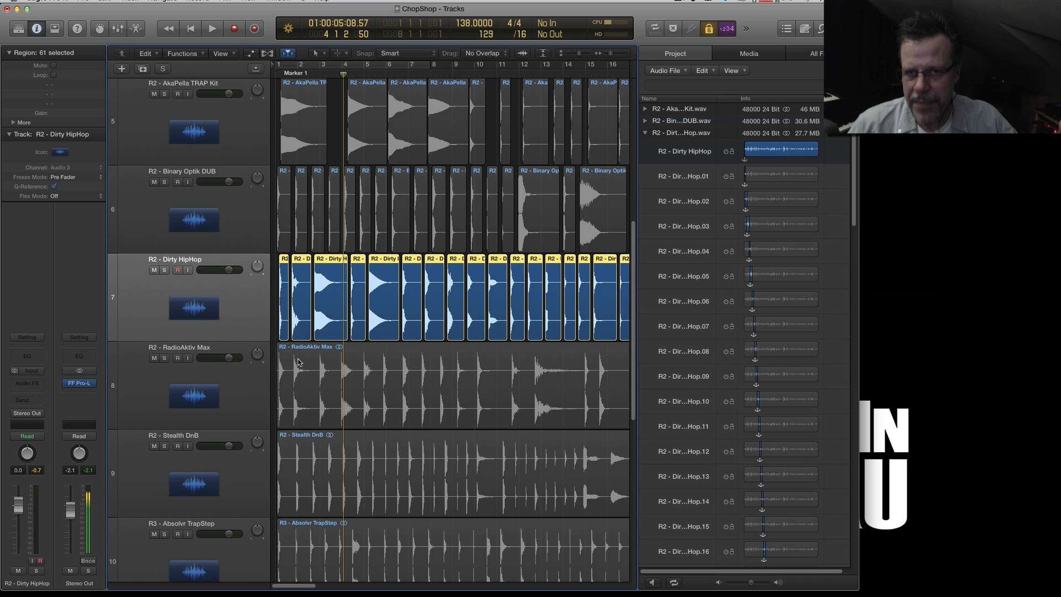
Select the R2 - RadioAktiv Max region and several single R2 - Dirty HipHop regions while playing the solo-locked track from the start
click(376, 352)
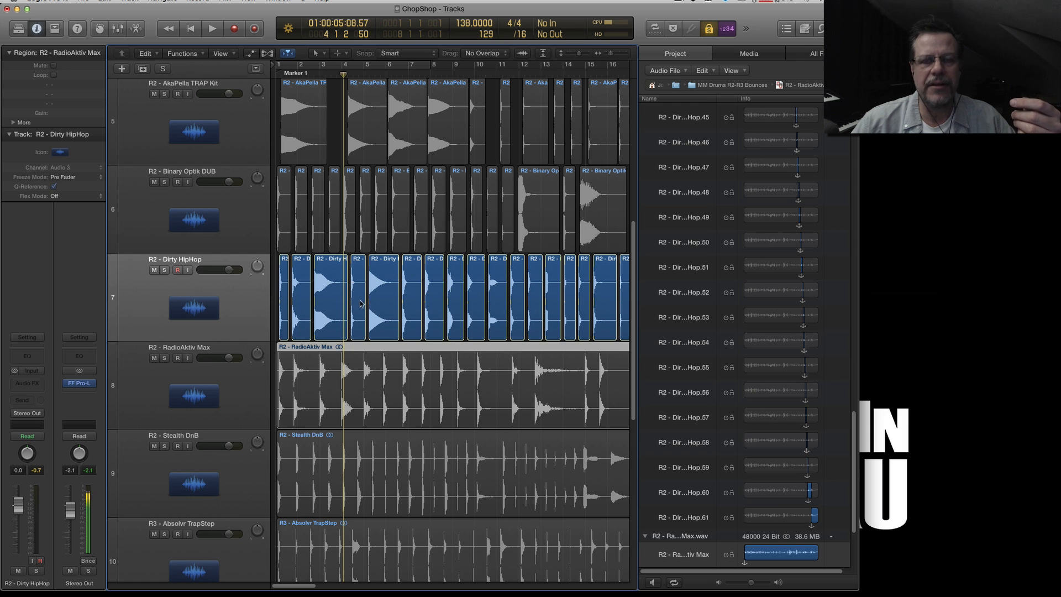
key(KP_Enter)
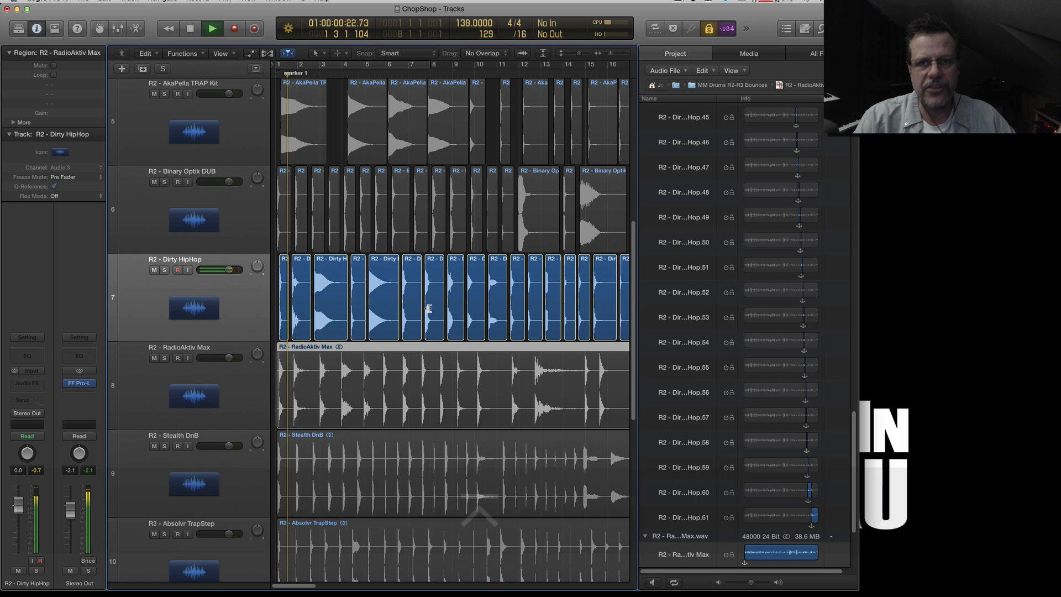
click(385, 308)
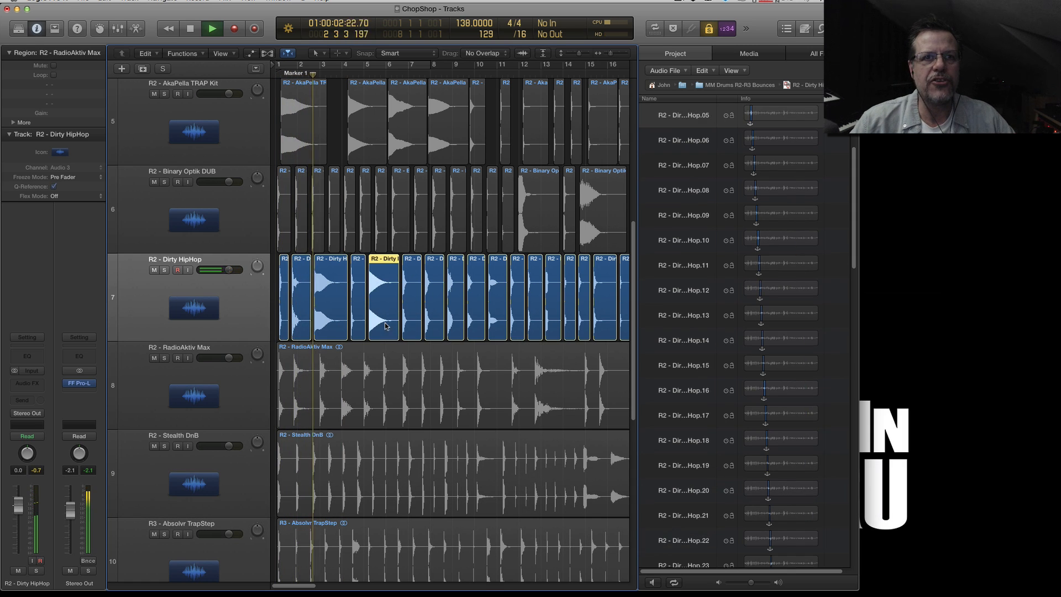
click(514, 313)
click(569, 310)
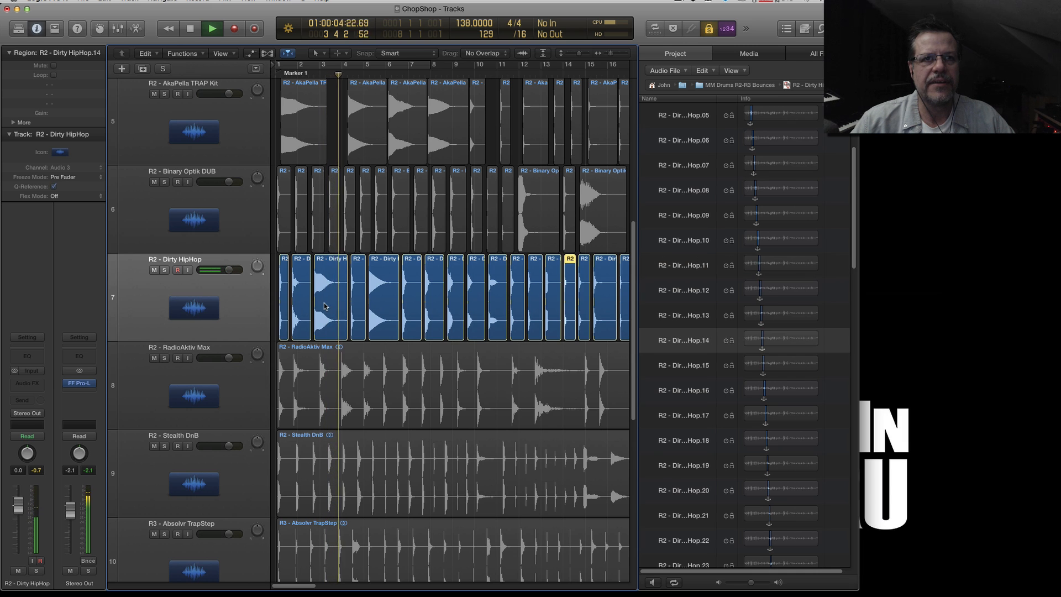
click(327, 306)
click(497, 308)
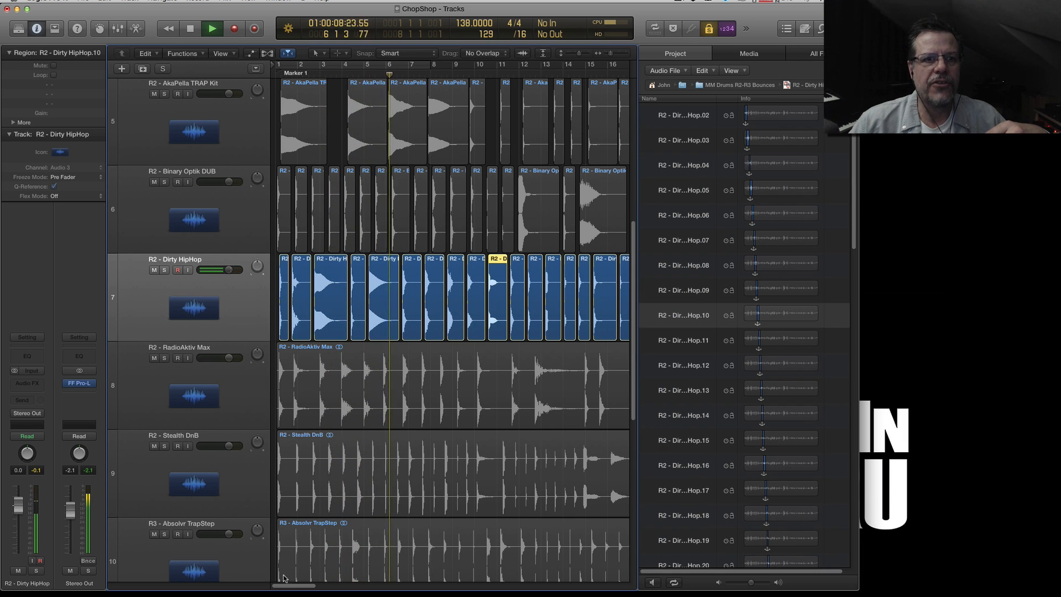
Shorten the ends of the R2 - Dirty HipHop.06 and .07 regions, around bars 7 and 8, checking each cut by playback
drag(300, 589, 308, 589)
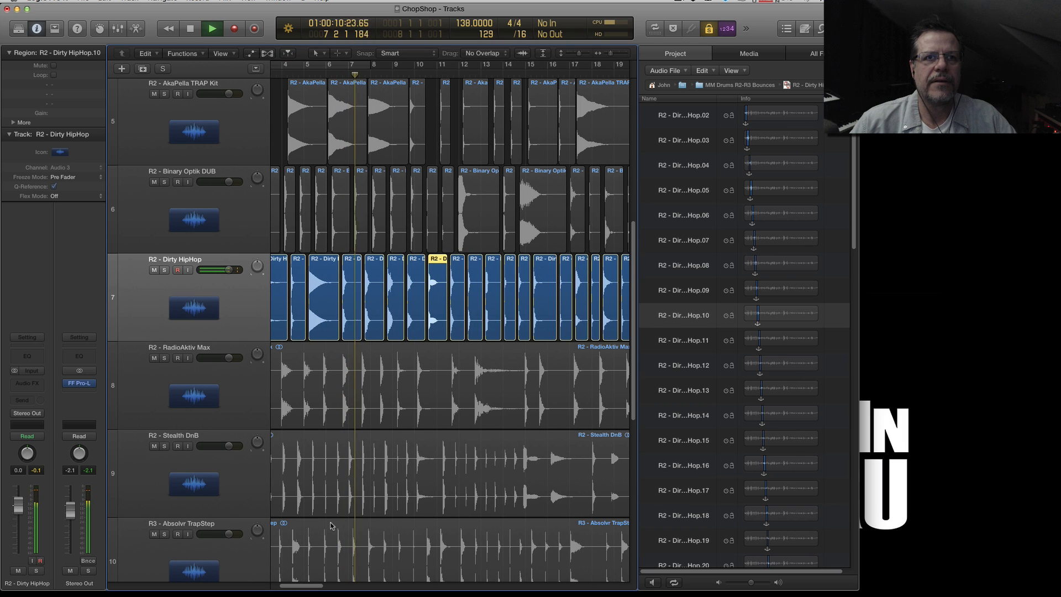
key(space)
drag(358, 334, 375, 338)
key(space)
click(380, 336)
key(space)
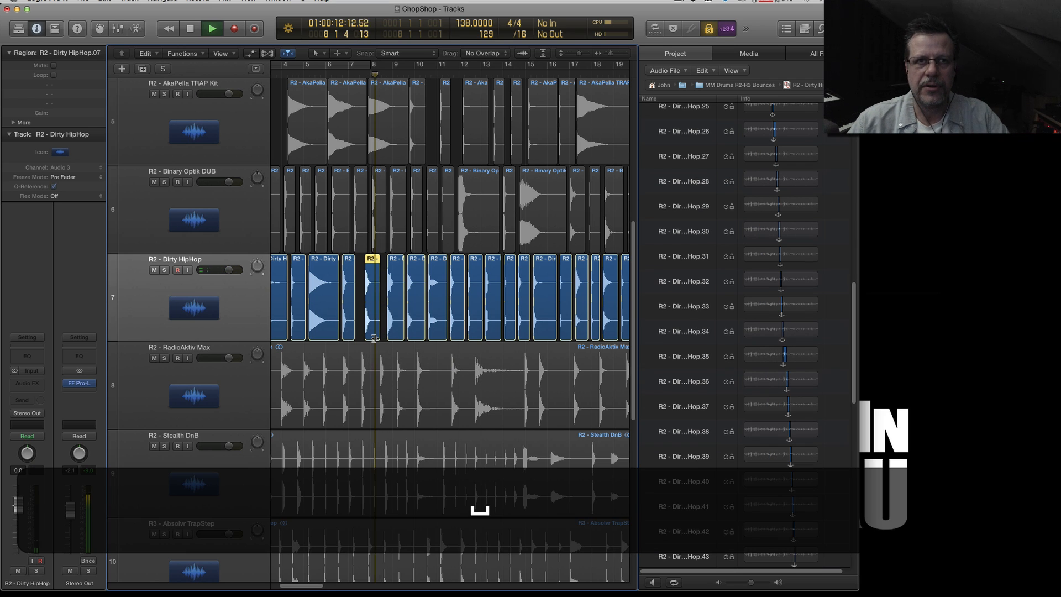
key(space)
Shorten the ends of the R2 - Dirty HipHop.08 and .09 regions, around bars 9 and 10, checking the cuts by playback
drag(404, 331, 398, 332)
drag(400, 332, 420, 335)
key(space)
key(space)
key(space)
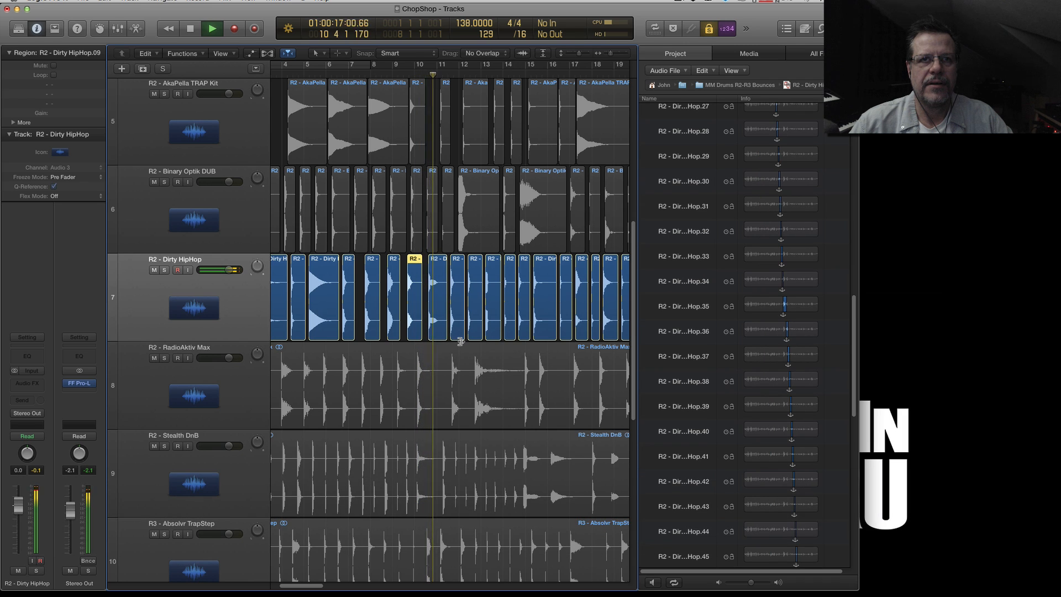
Shorten the ends of the R2 - Dirty HipHop.10 and .11 regions, around bars 11 and 12, checking the cuts by playback
key(space)
drag(445, 335, 461, 335)
key(space)
key(space)
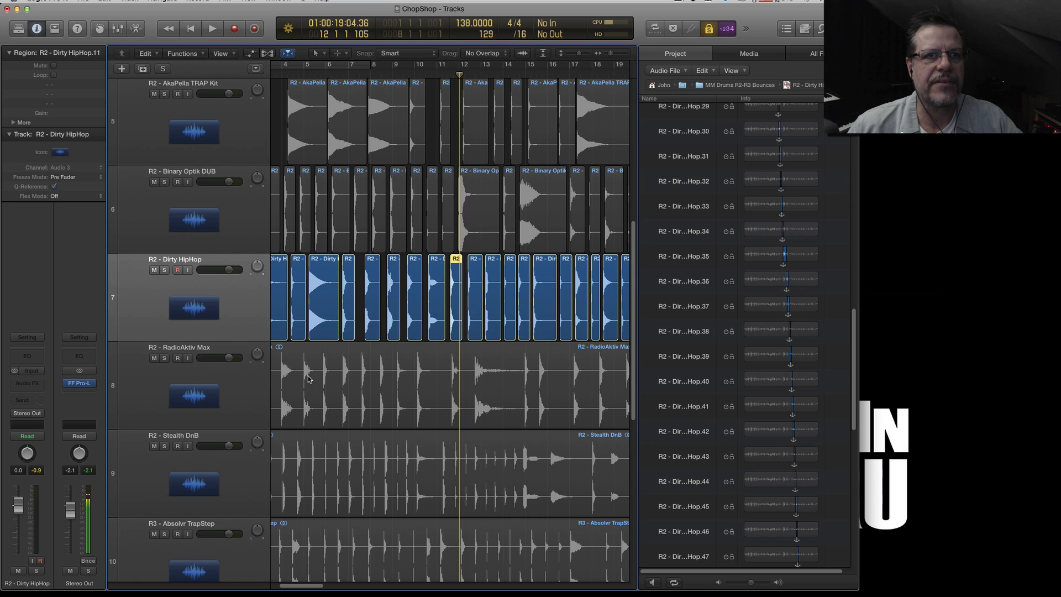
Apply Strip Silence to the R2 - RadioAktiv Max region with a 2.5% threshold and 0.34-second minimum silence, replacing it with the new regions
click(356, 366)
scroll(711, 193, up, 20)
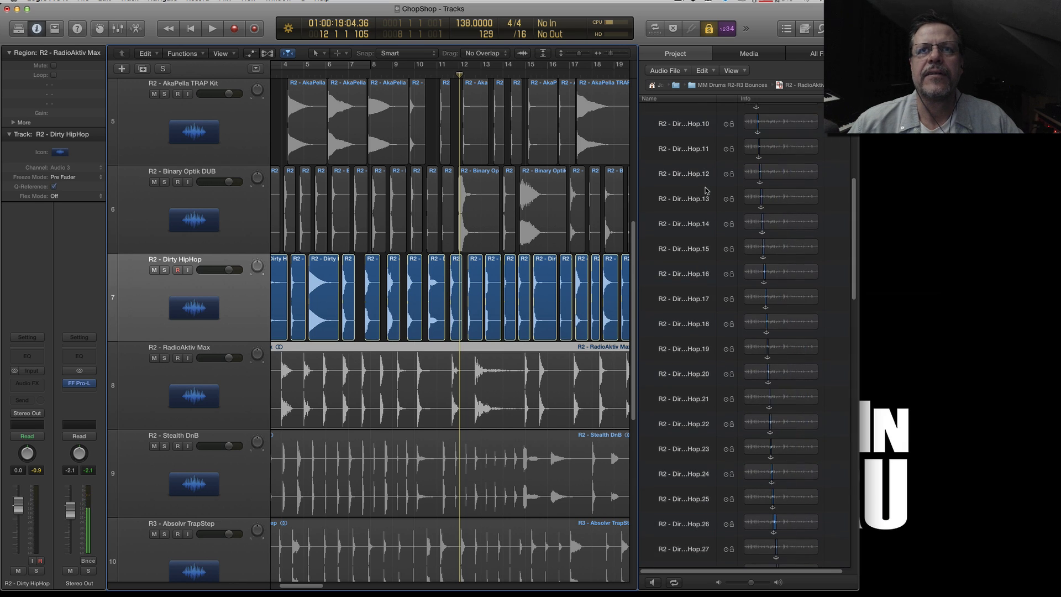
click(645, 133)
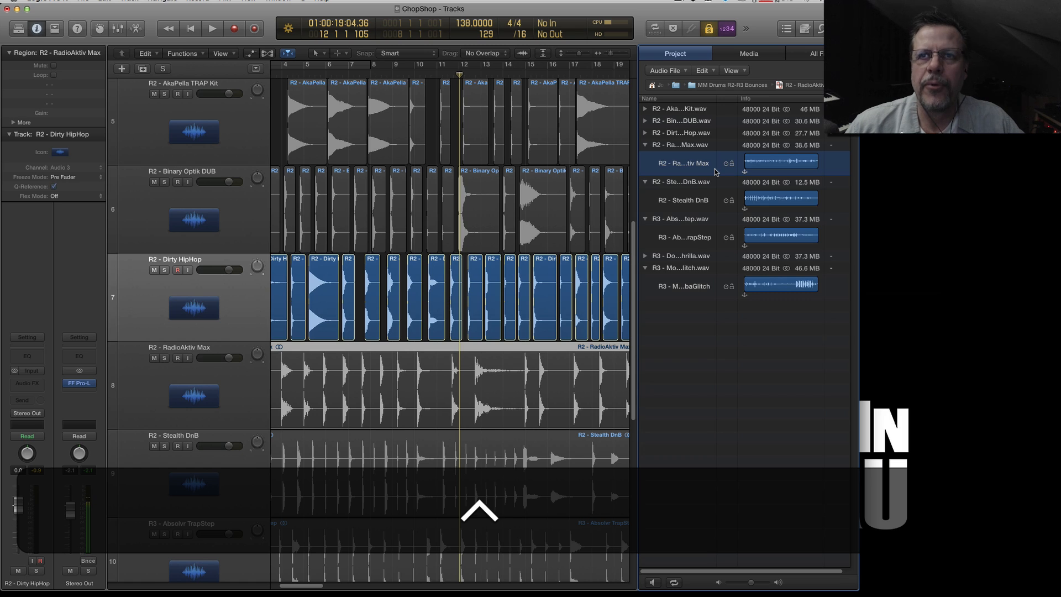
key(ctrl+x)
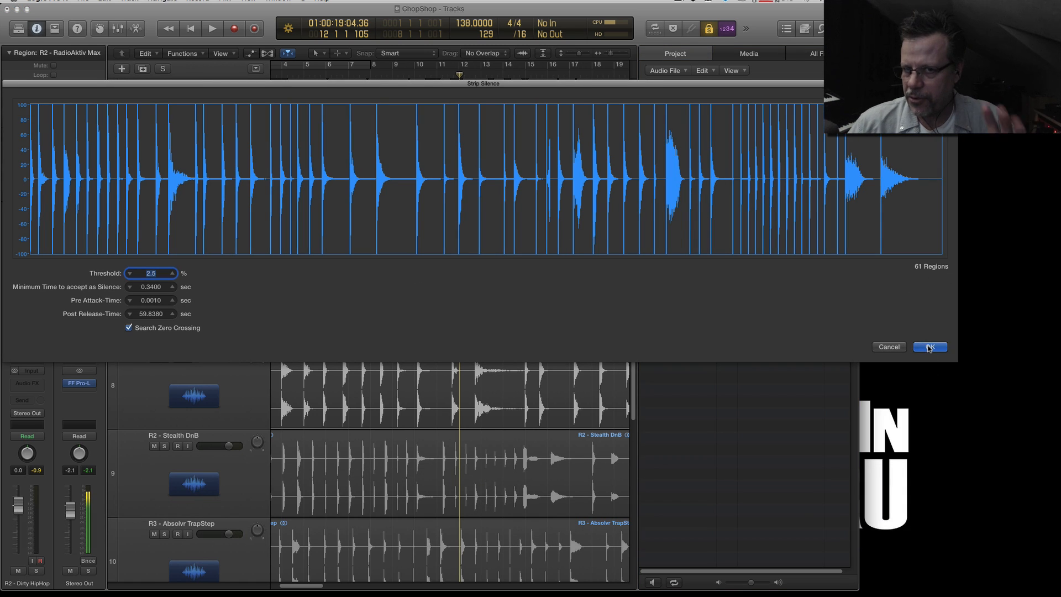
click(930, 346)
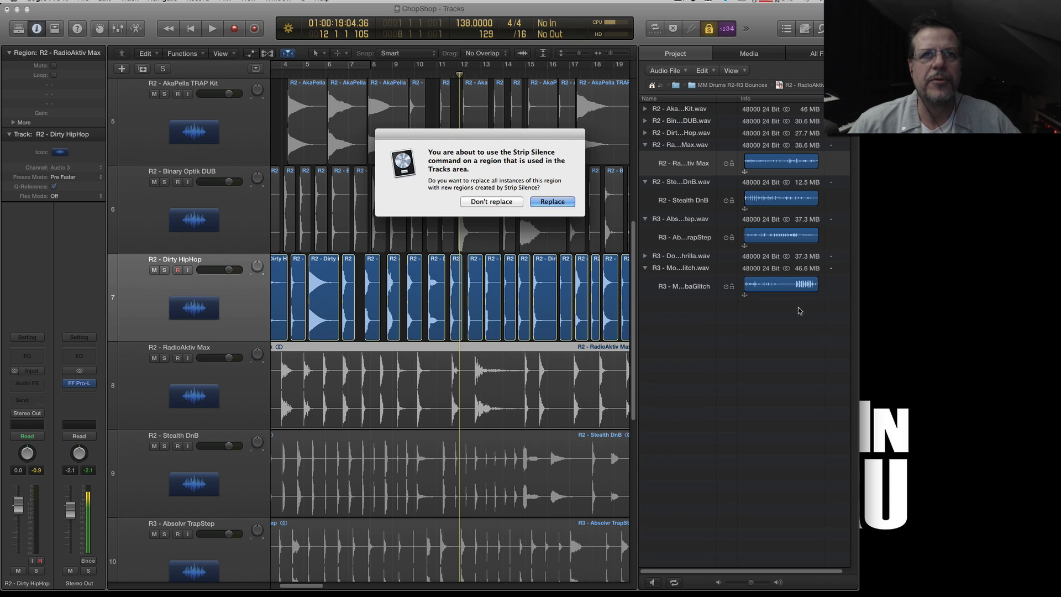
key(Return)
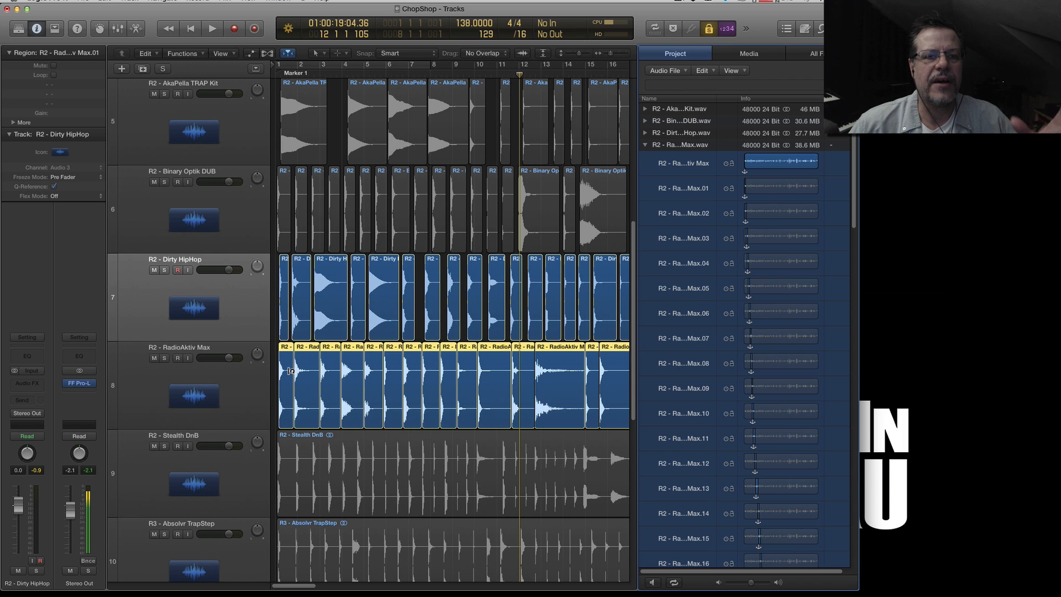
Shorten the ends of all selected R2 - RadioAktiv Max regions slightly to leave a small gap before each following hit
drag(508, 427, 504, 426)
drag(293, 587, 212, 582)
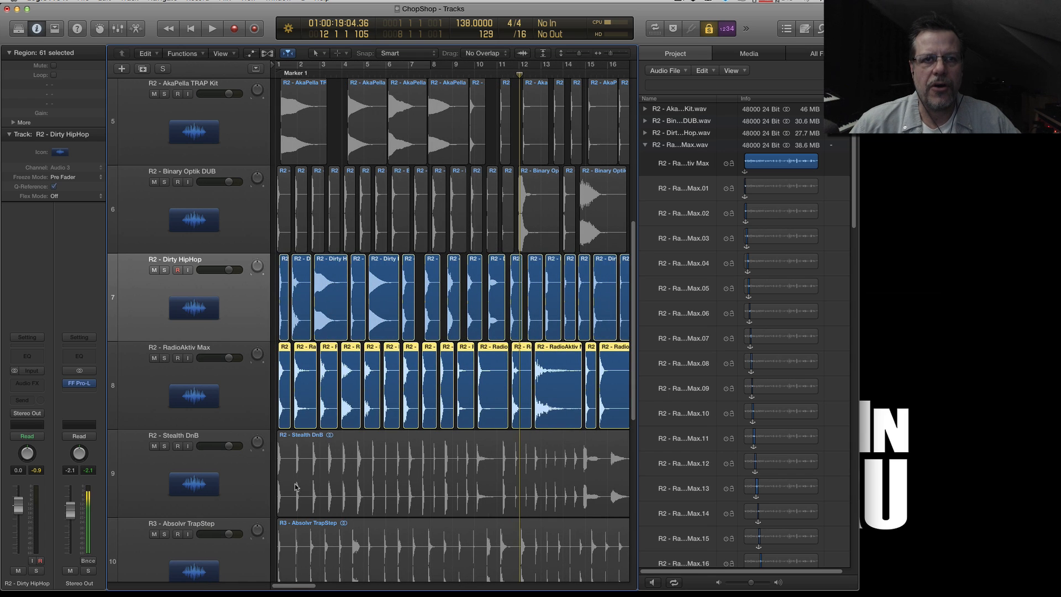
Hide the project audio browser and select all regions on the R2 - AkaPella TRAP Kit track
key(super+Up)
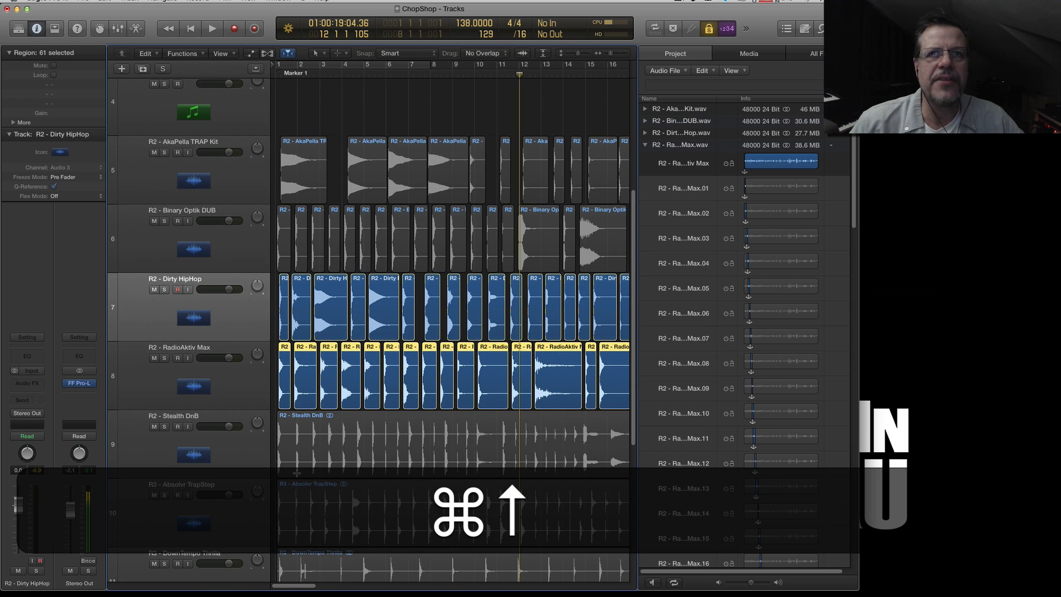
click(840, 29)
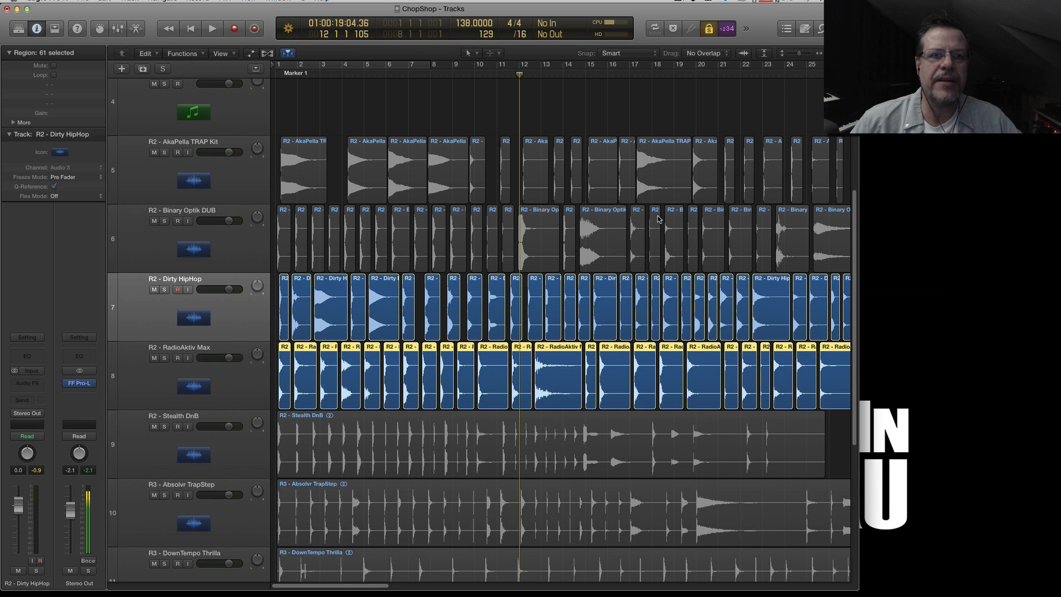
key(super+Up)
key(super+Up)
key(super+Left)
key(super+Left)
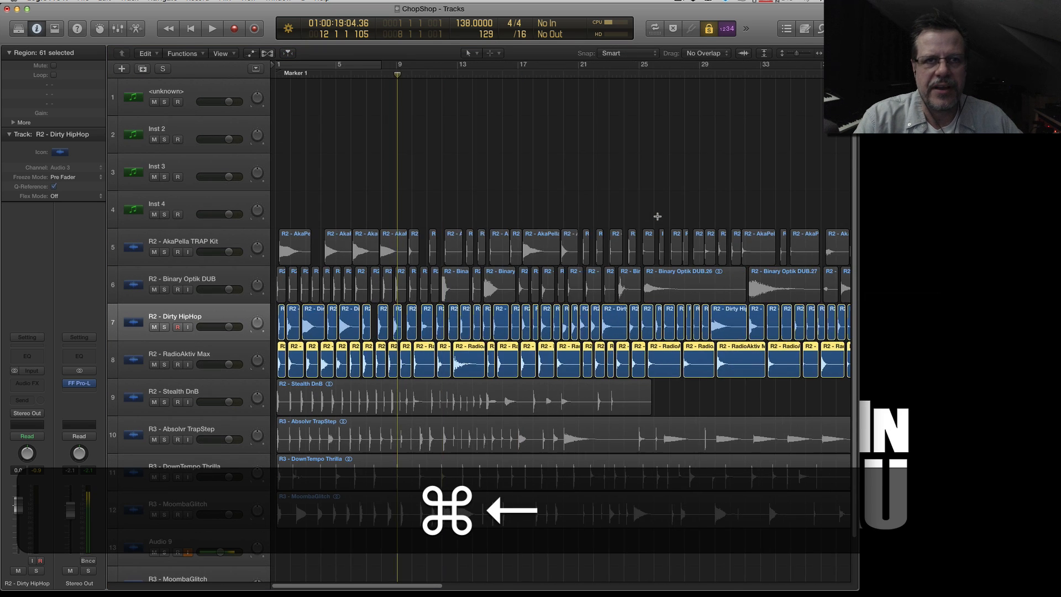
key(super+Left)
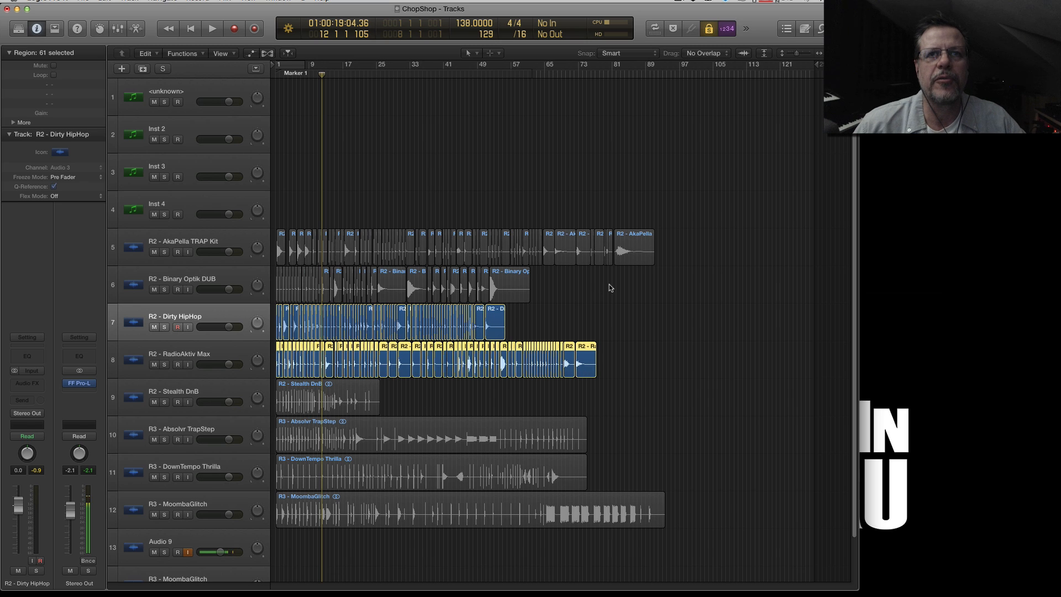
click(597, 293)
click(235, 241)
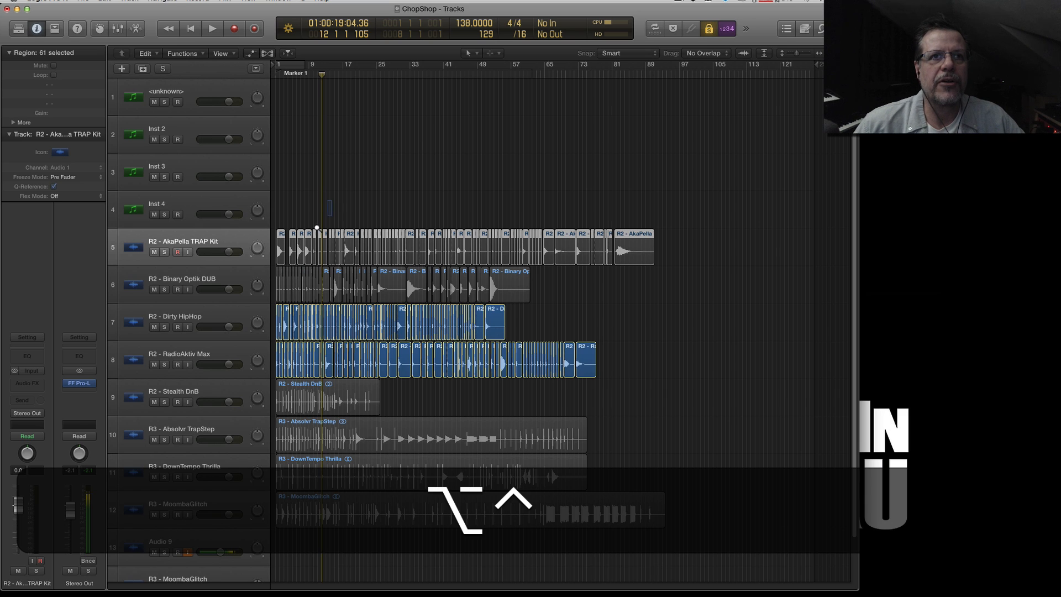
Rename all selected AkaPella regions together with the Text Tool, entering R2 - AkaPella TRAP 001 on the first region
drag(325, 199, 264, 260)
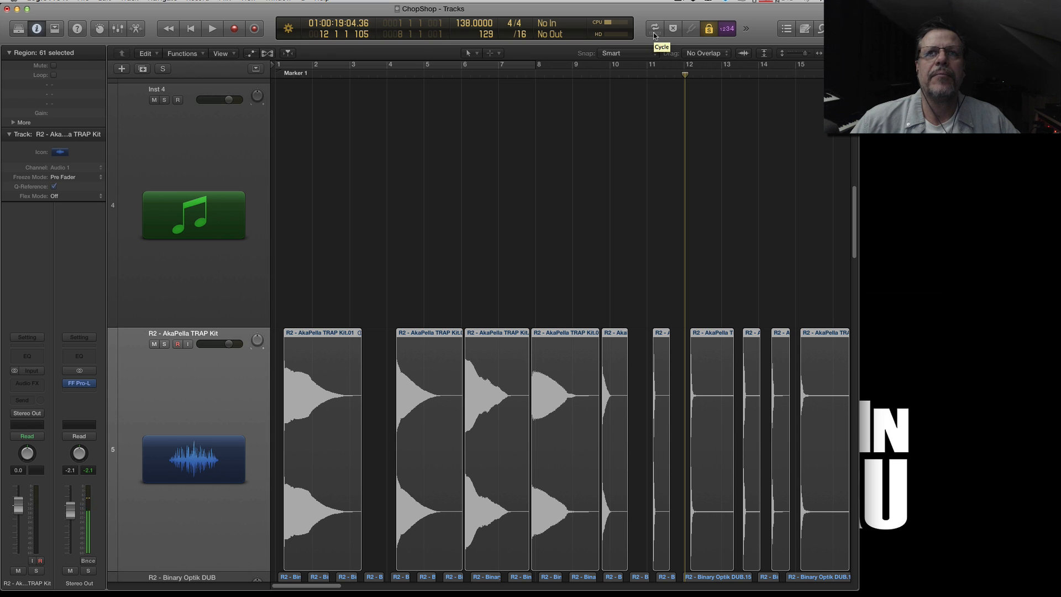
click(490, 53)
click(510, 105)
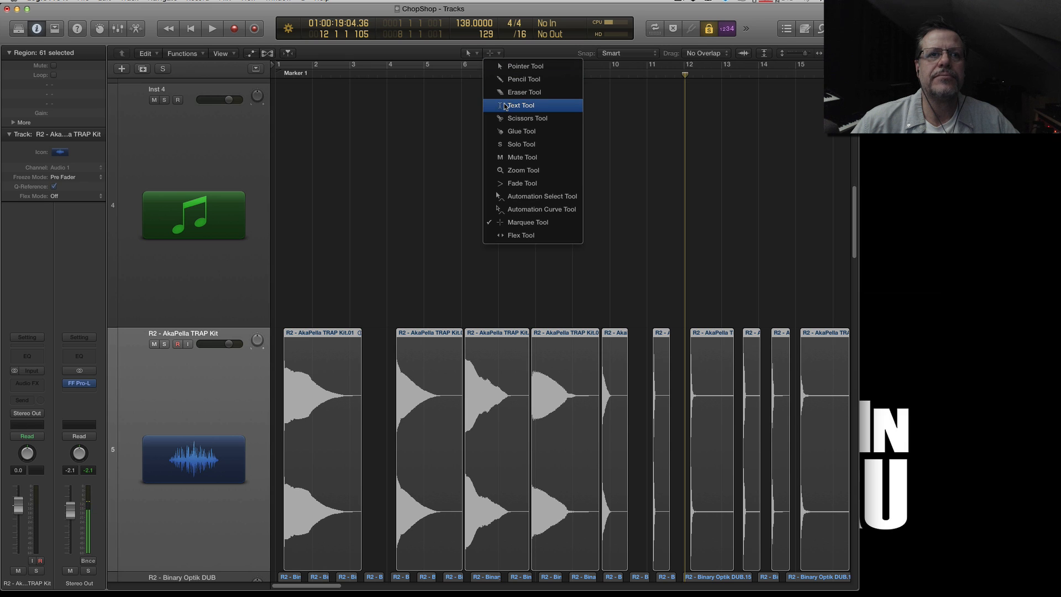
super+click(331, 332)
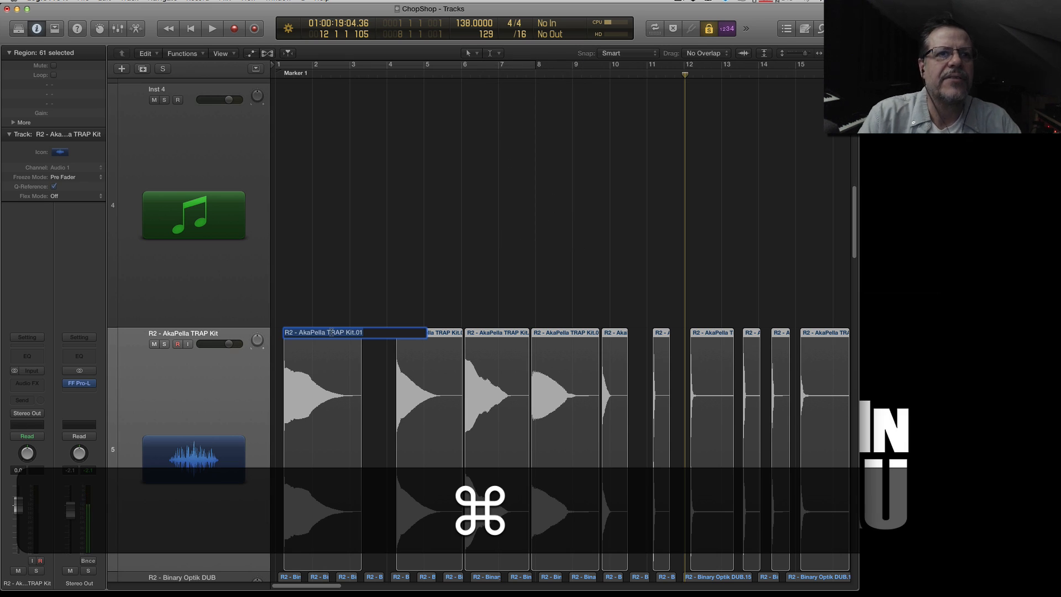
key(Right)
key(BackSpace)
key(BackSpace)
key(BackSpace)
key(BackSpace)
key(BackSpace)
key(BackSpace)
text(001)
key(Return)
Remove the leading zeros from the first region's name so it reads R2 - AkaPella TRAP 1
super+click(354, 332)
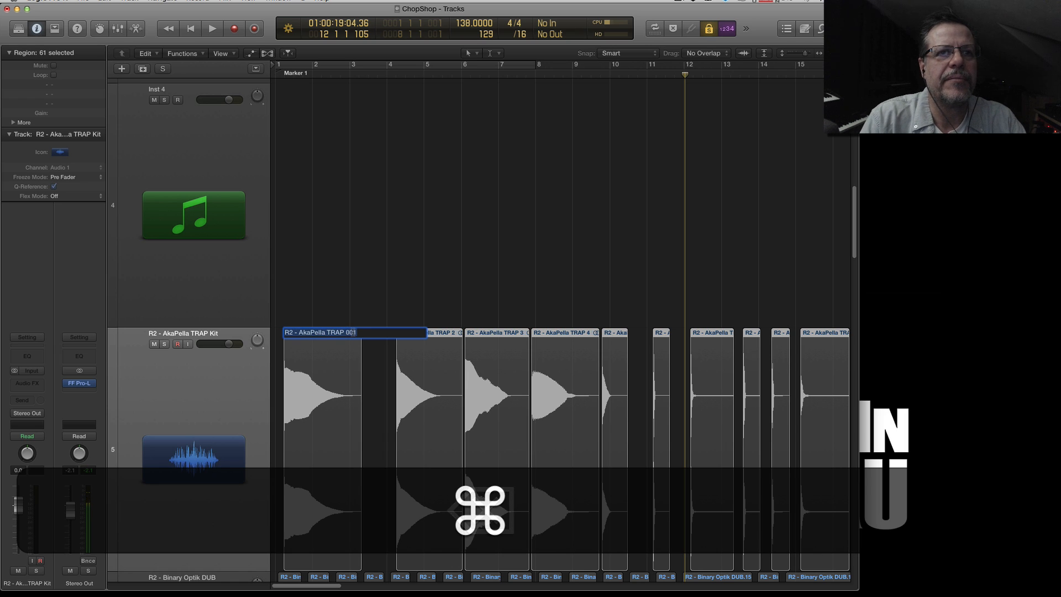
key(BackSpace)
key(BackSpace)
key(Return)
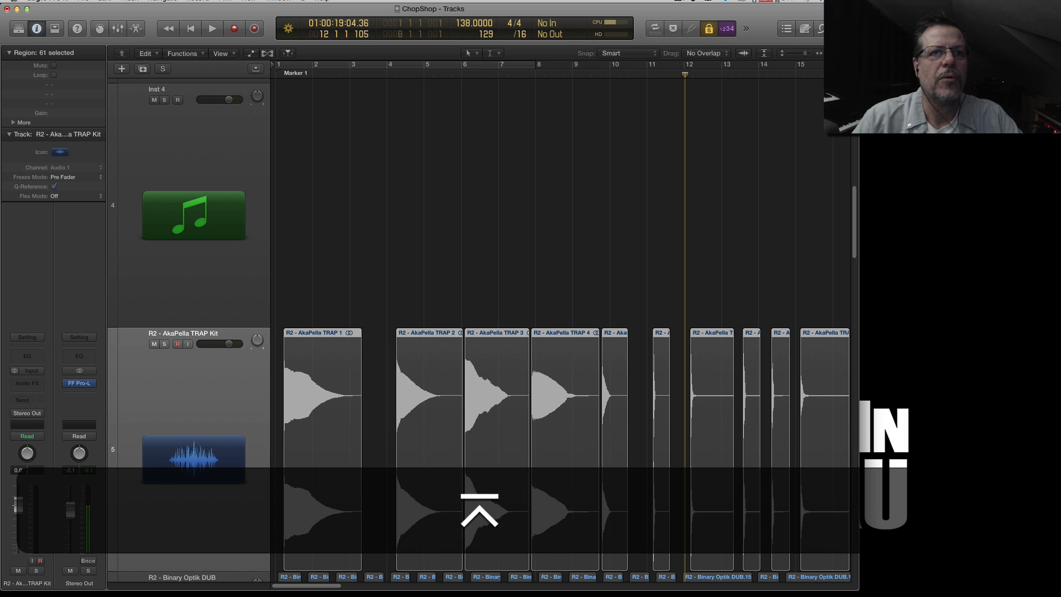
Turn off Solo mode while keeping all AkaPella TRAP regions selected
mouse_move(291, 589)
mouse_down()
mouse_move(682, 591)
mouse_move(376, 587)
mouse_move(274, 564)
mouse_up()
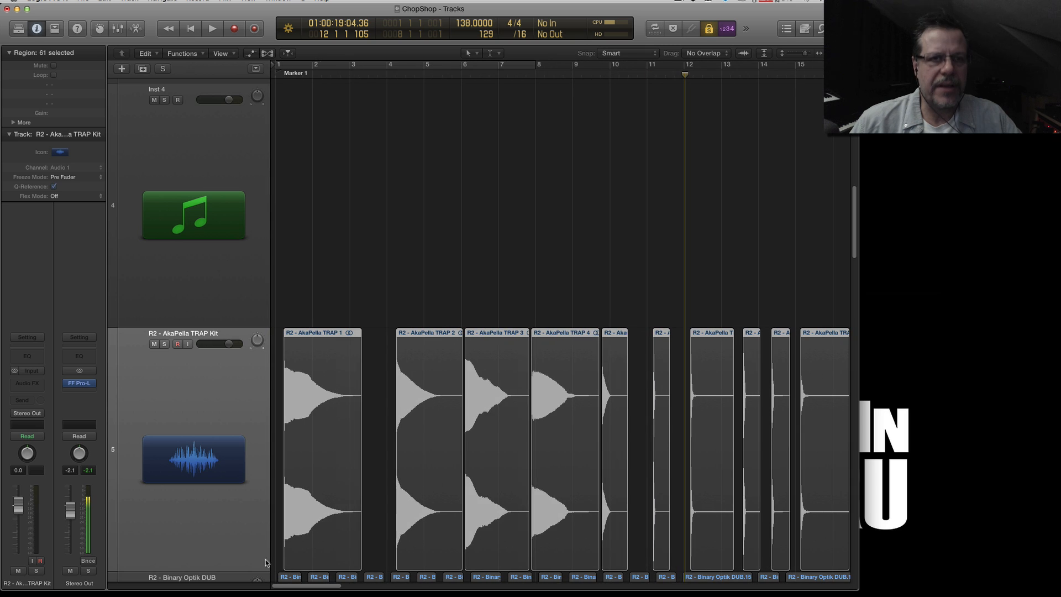
key(super+Up)
key(super+Up)
key(super+Left)
key(super+Left)
key(super+Left)
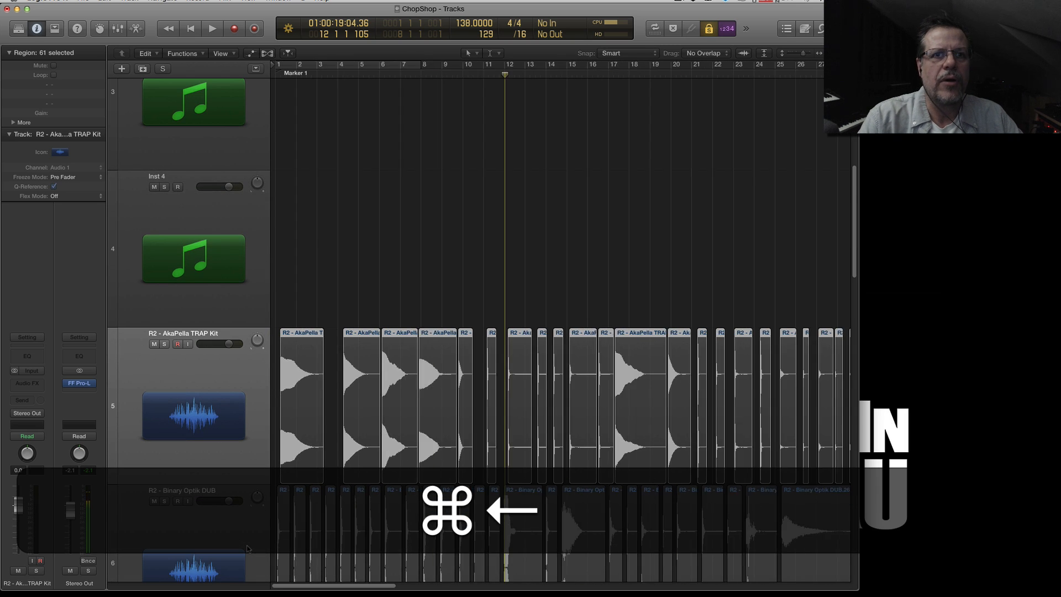
key(super+Left)
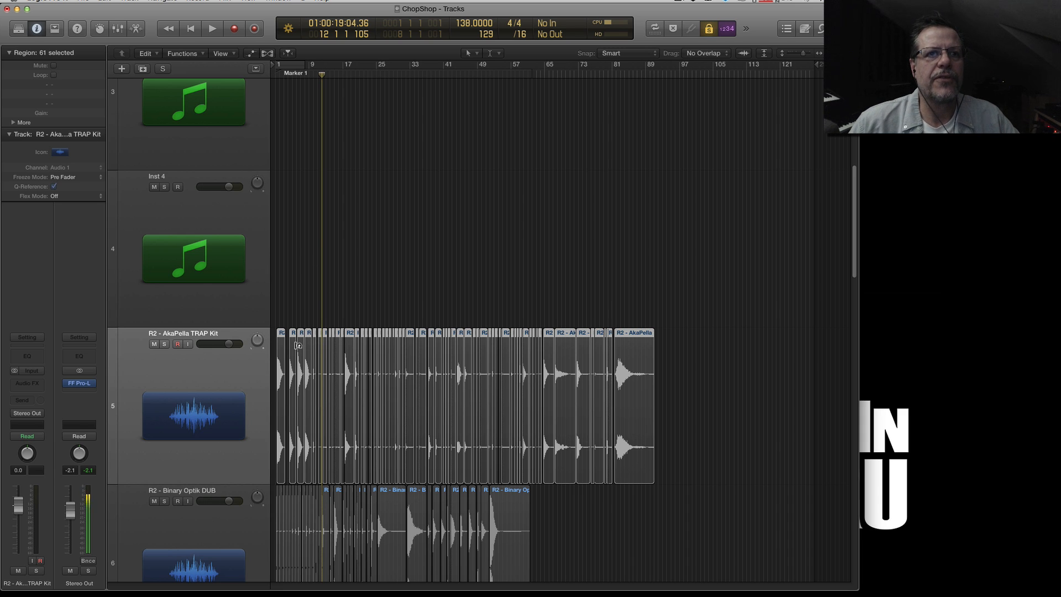
key(ctrl)
key(ctrl+s)
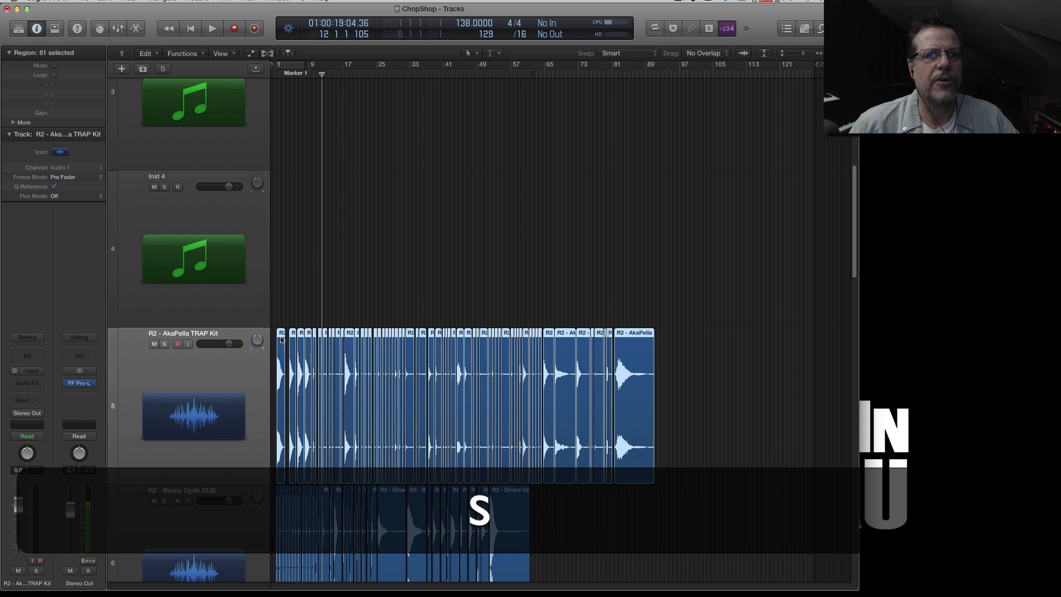
Export the 61 selected regions as audio files into a new folder named CHOPPED inside MM Drums R2-R3 Bounces
ctrl+click(282, 338)
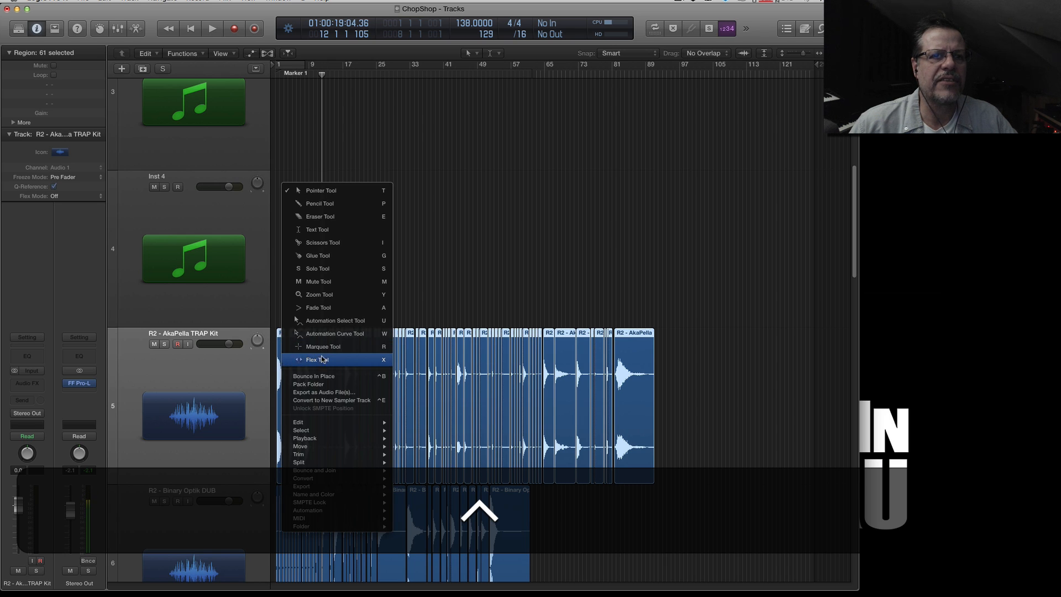
click(437, 246)
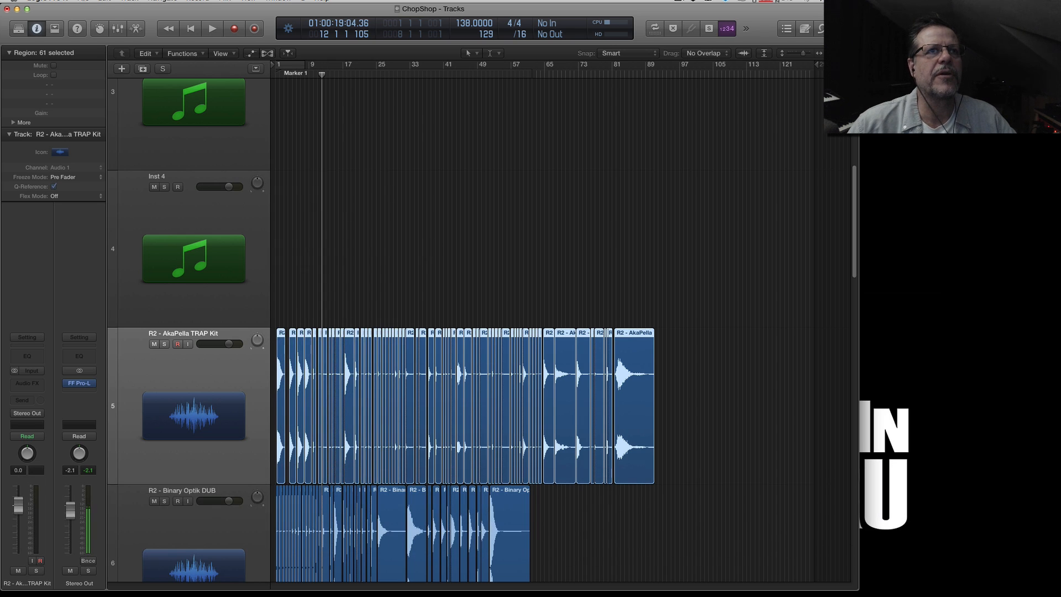
click(81, 1)
mouse_move(108, 211)
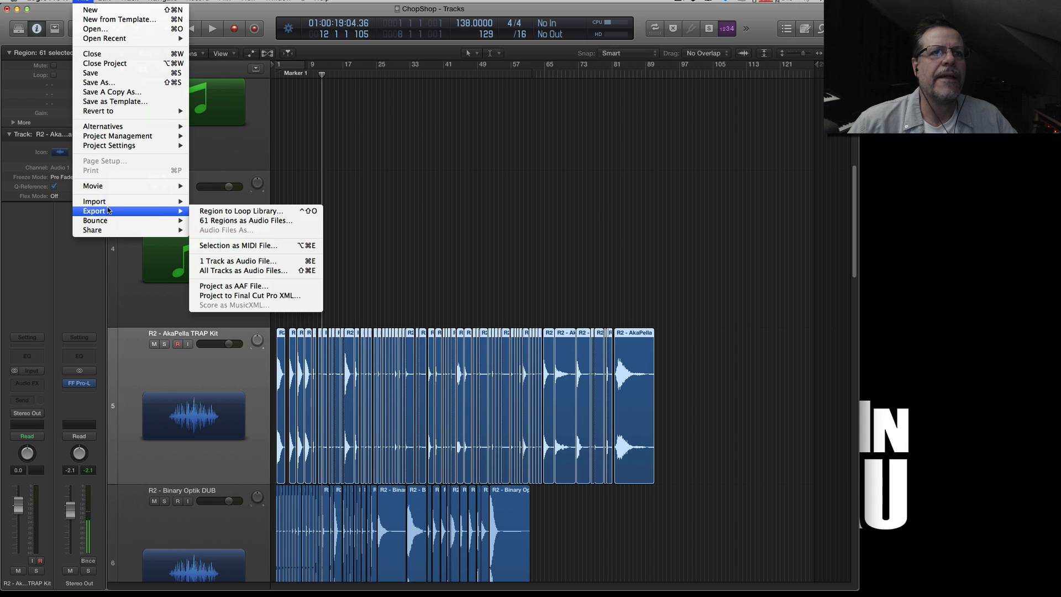
click(282, 223)
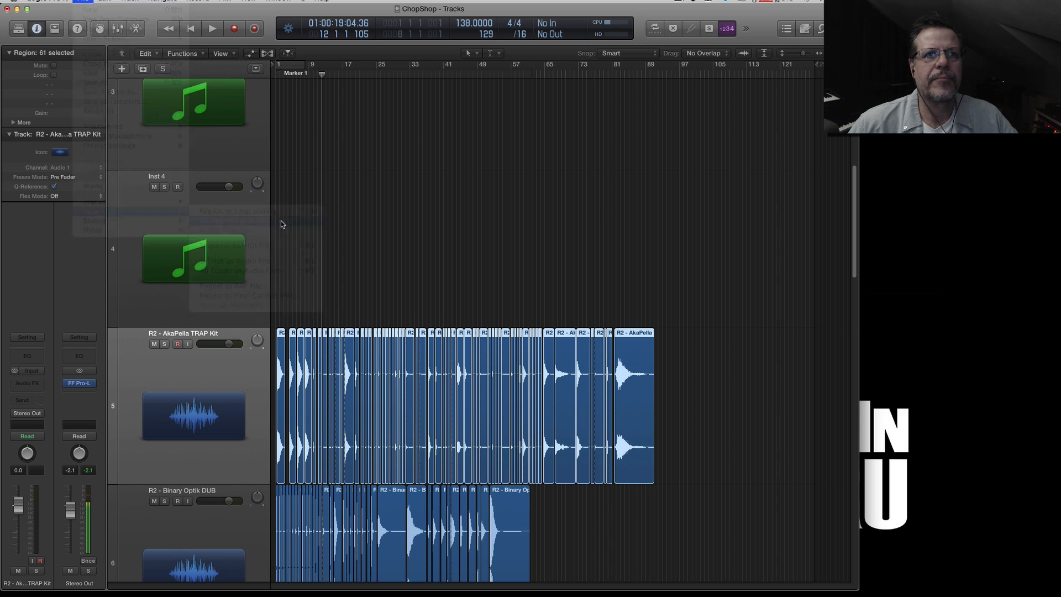
click(387, 118)
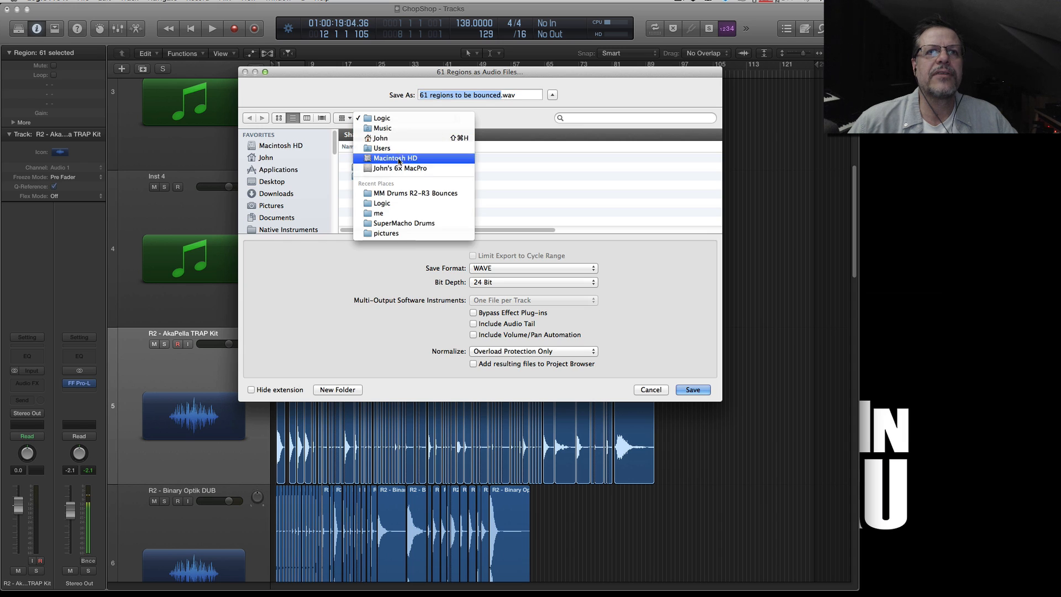
click(414, 194)
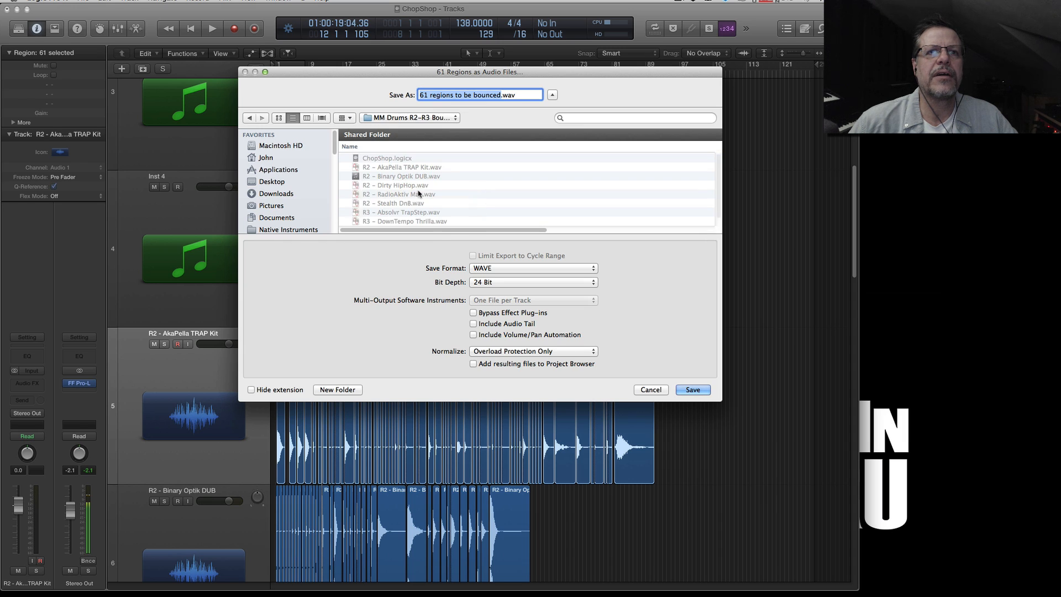
click(337, 390)
text(CHOPPED)
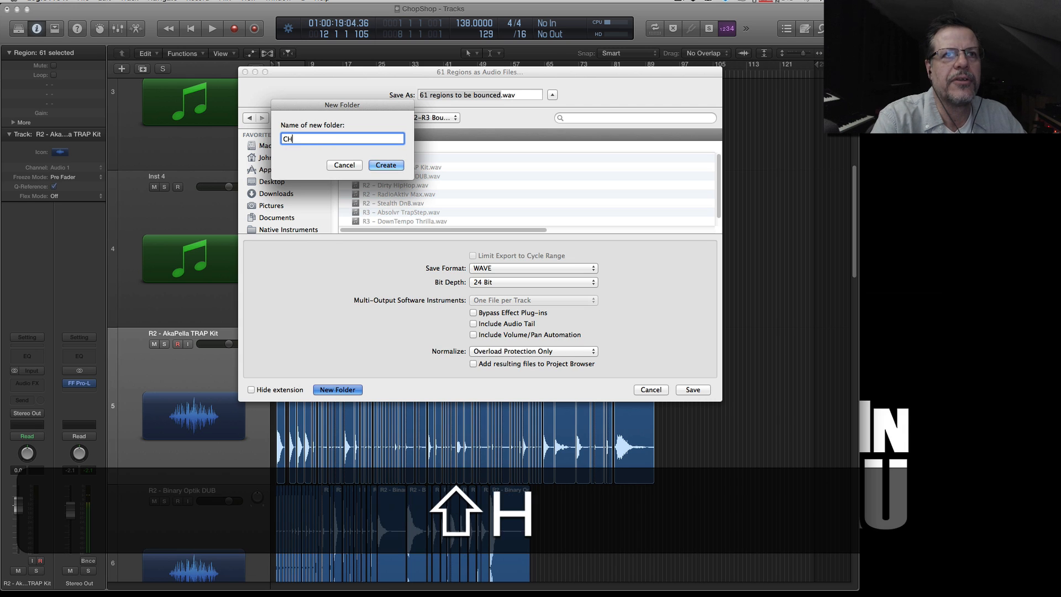
key(Return)
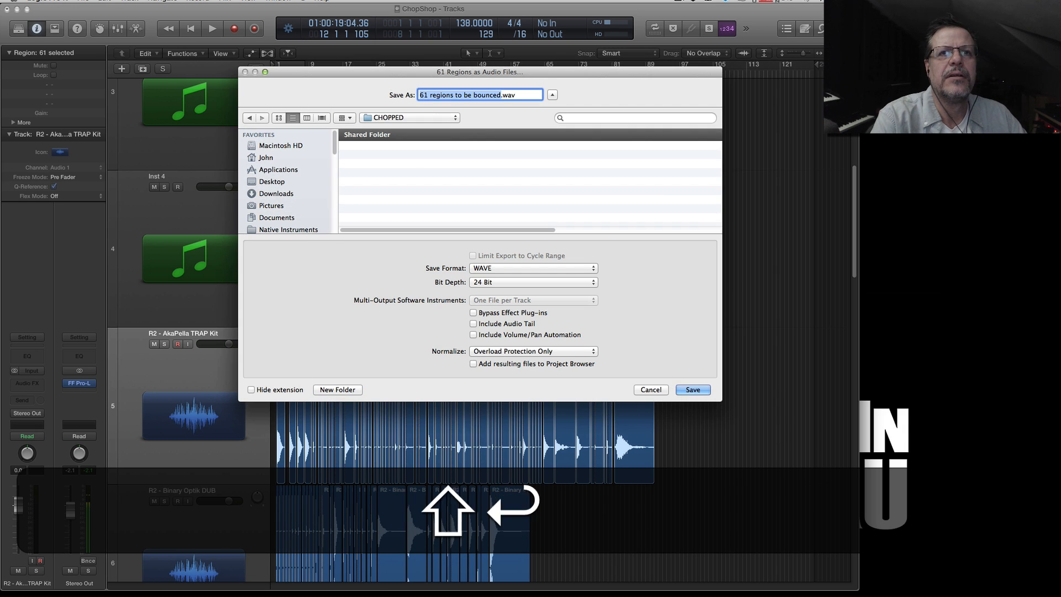
Set normalization to Off for the region export and save the files as 24 Bit WAVE
click(505, 354)
click(479, 342)
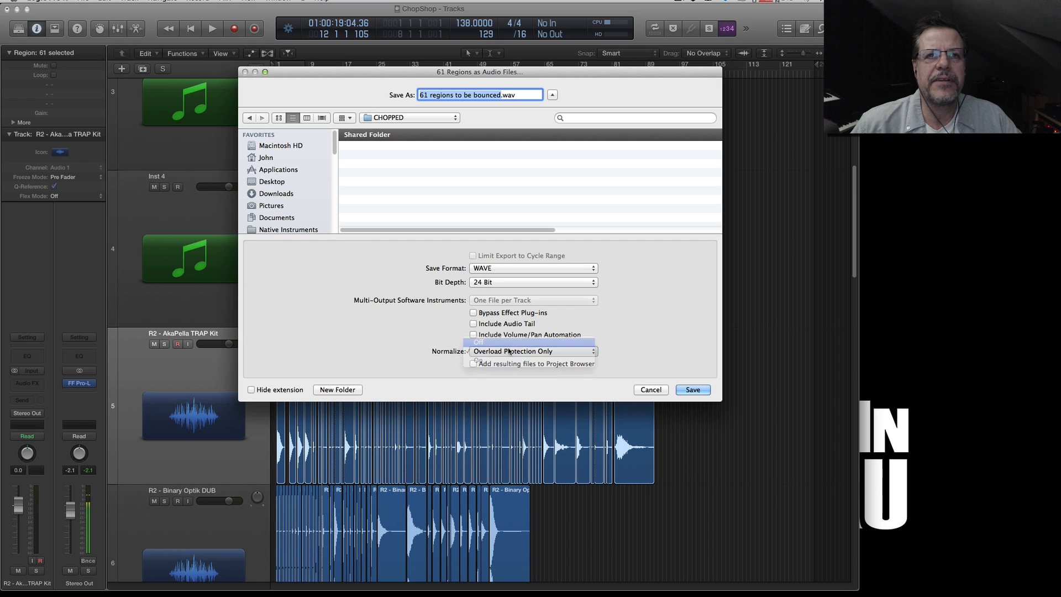
click(693, 390)
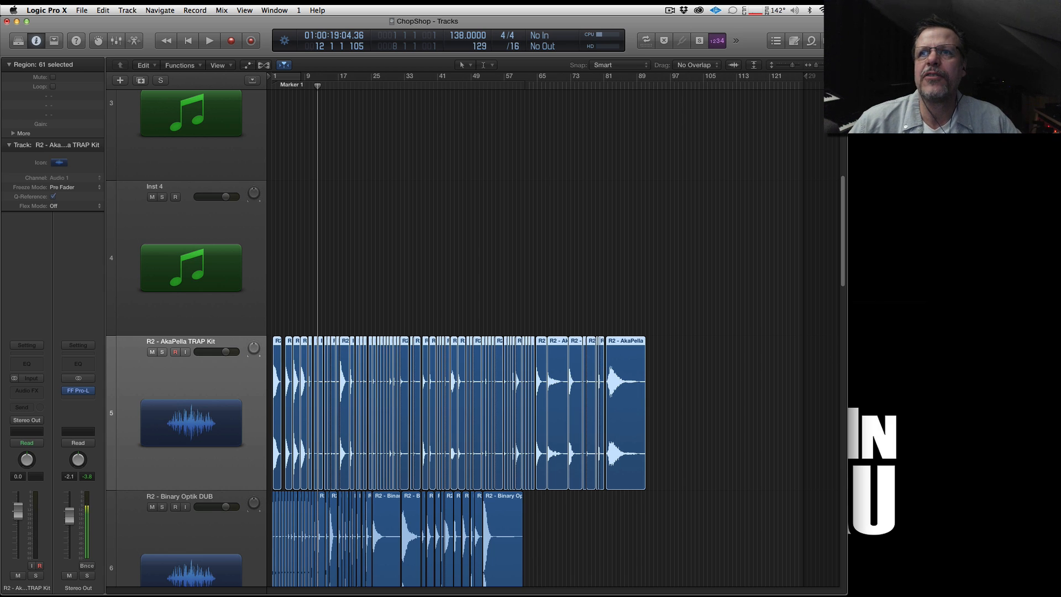
Switch to Finder and open the CHOPPED folder containing the exported samples
click(820, 161)
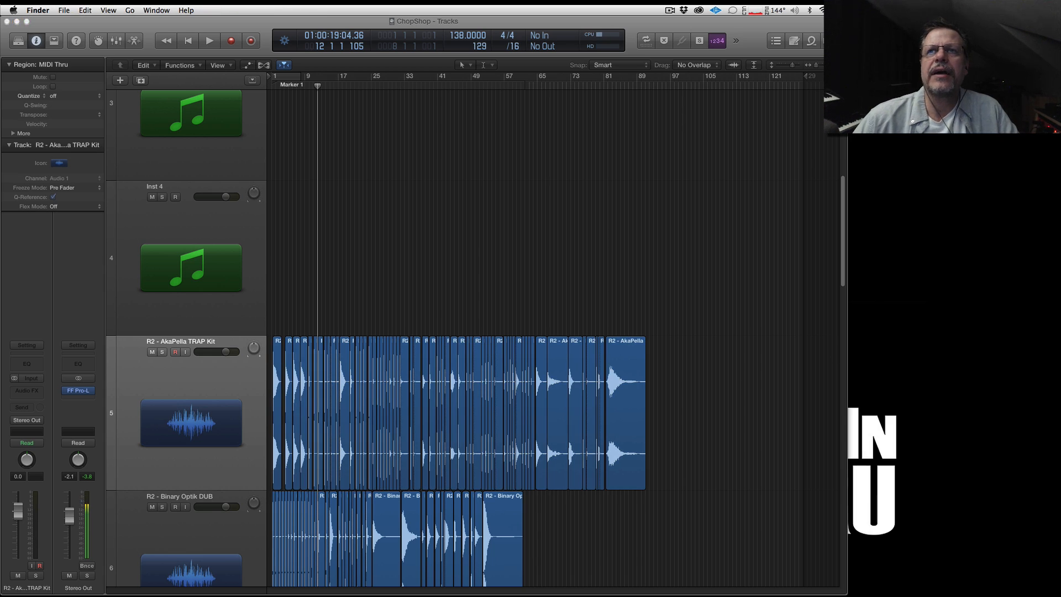
key(super+Tab)
double_click(455, 329)
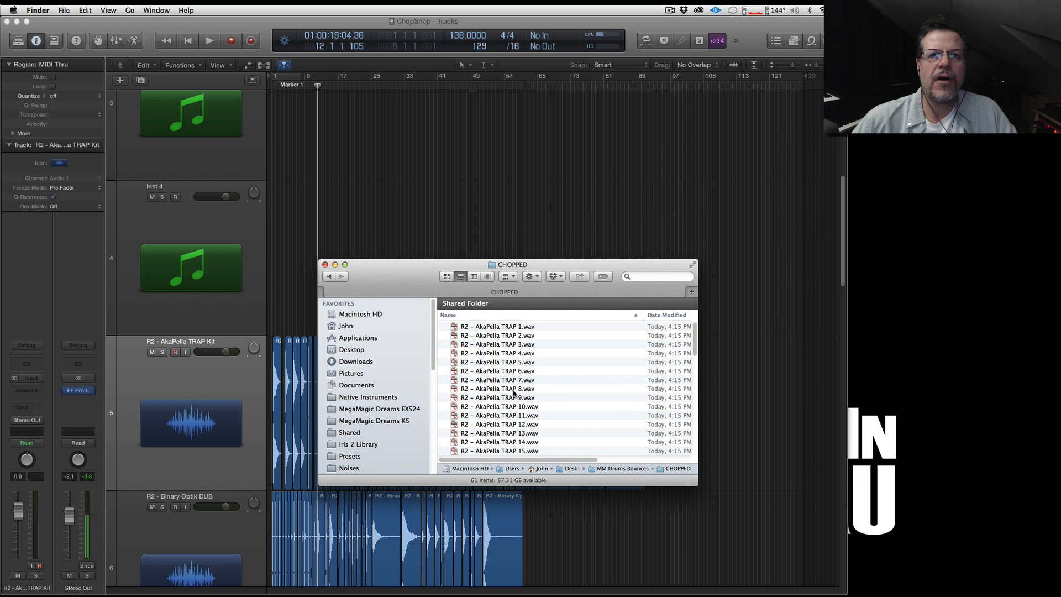
Preview the exported samples from R2 - AkaPella TRAP 6.wav through R2 - AkaPella TRAP 11.wav with Quick Look
click(489, 373)
key(space)
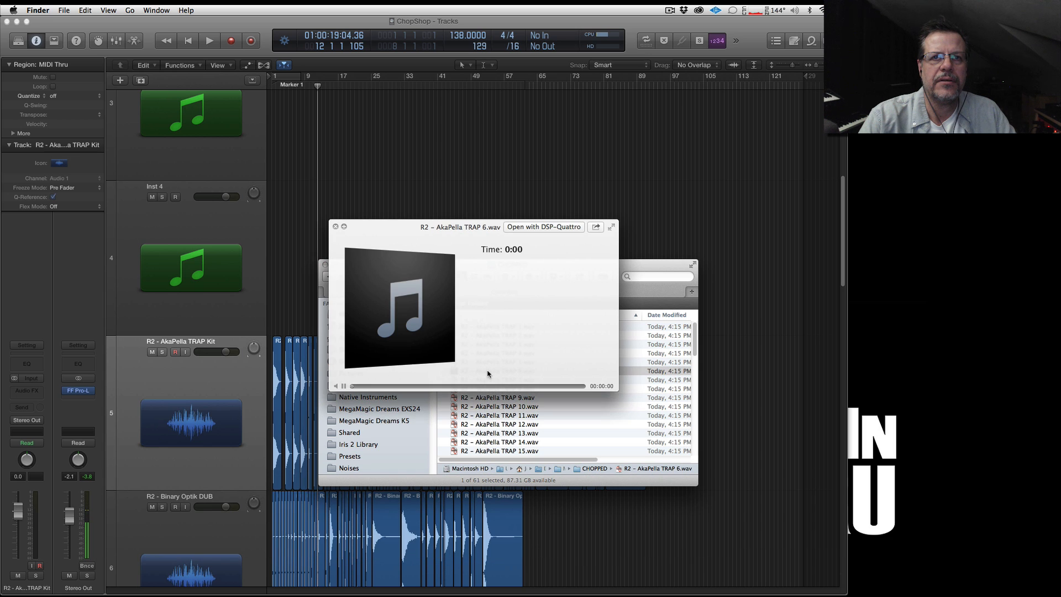
key(Down)
key(Down)
key(Down)
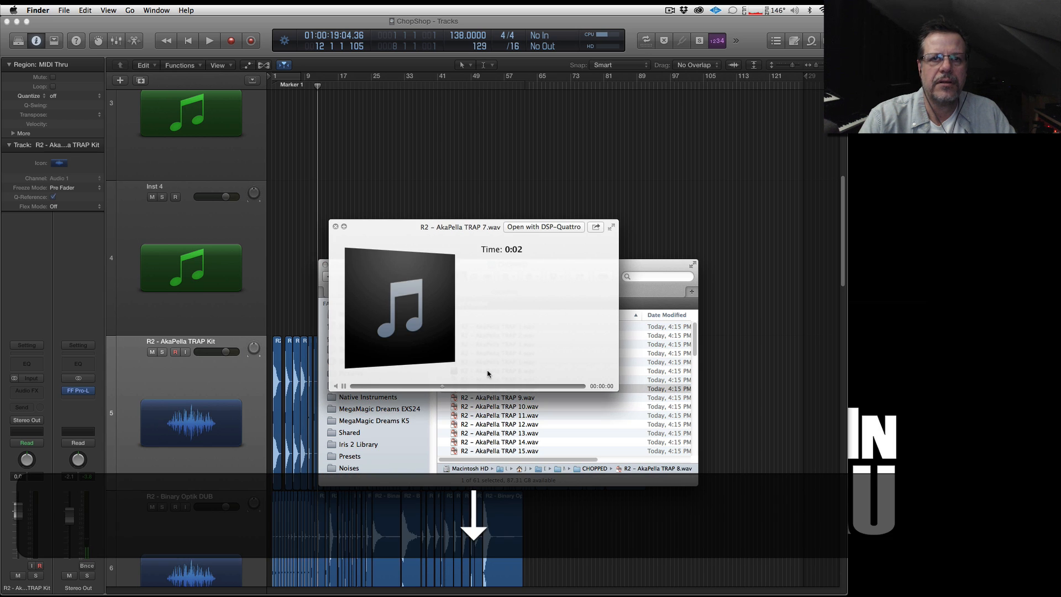
key(Down)
key(Down)
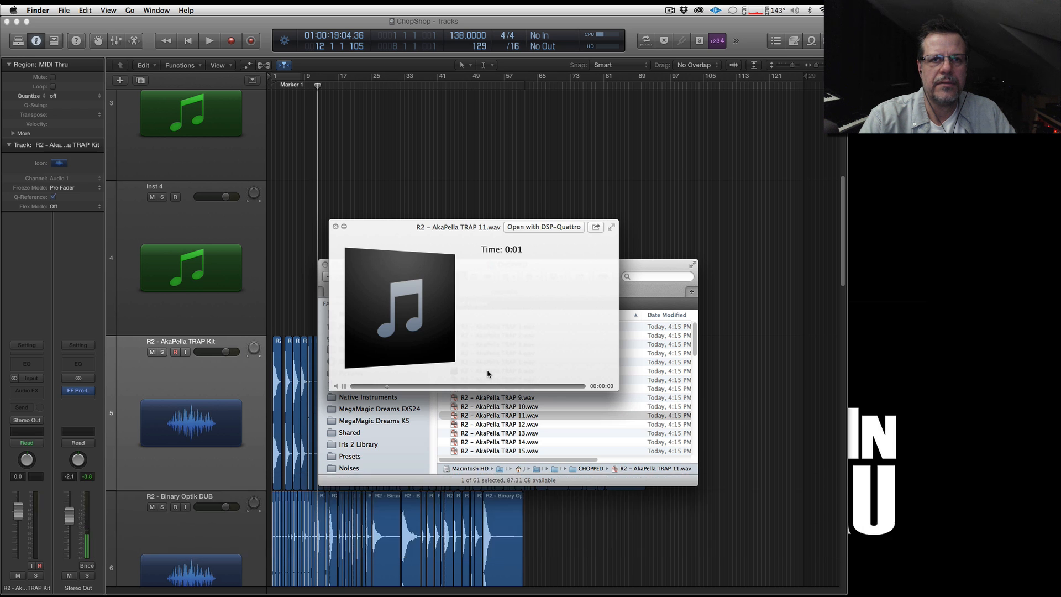
key(space)
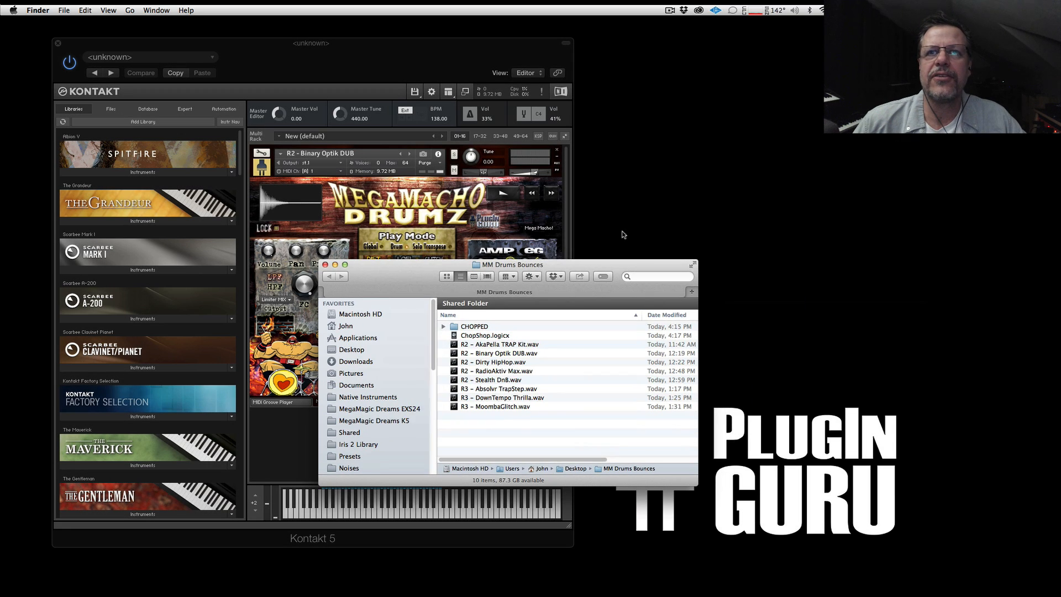
Reopen the CHOPPED folder and move its Finder window clear of the Kontakt instrument
double_click(471, 328)
drag(368, 278, 598, 378)
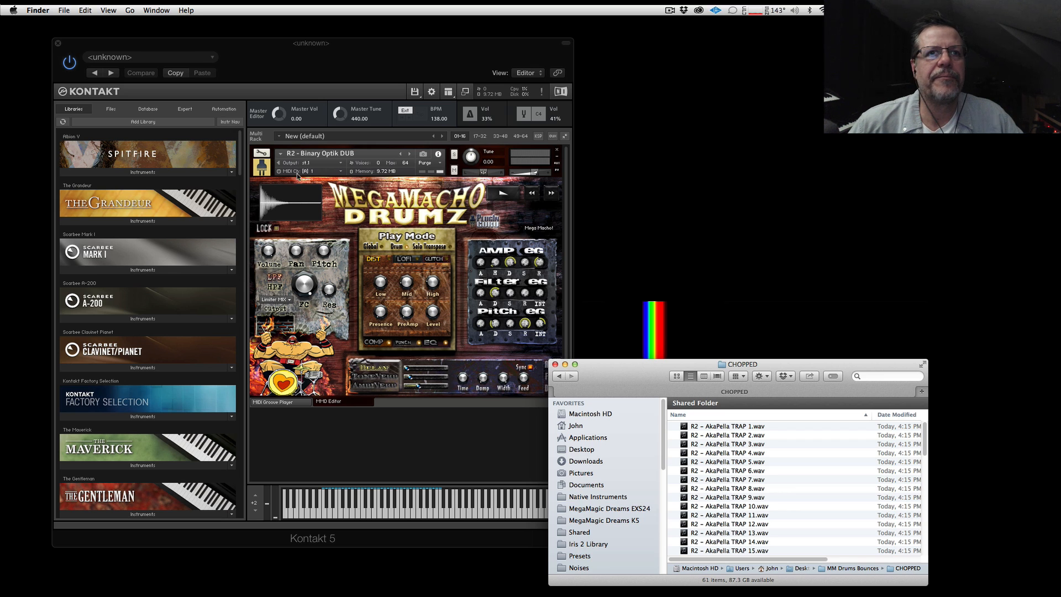
Switch to Kontakt and load the R1 - AnaBox kit from the Kits - Drums folder of MegaMacho Drums
scroll(178, 409, down, 12)
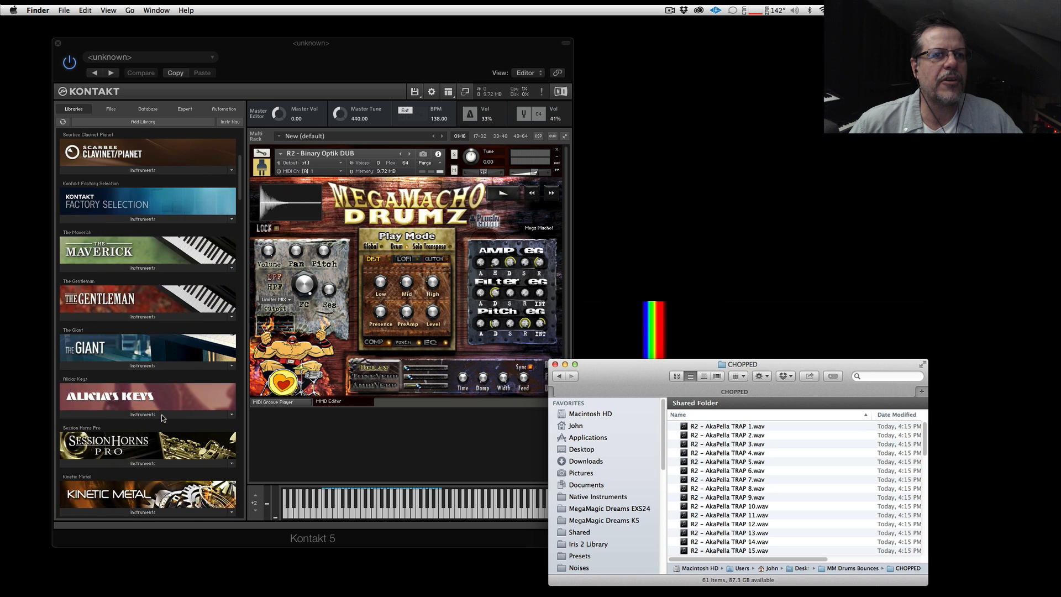
key(F5)
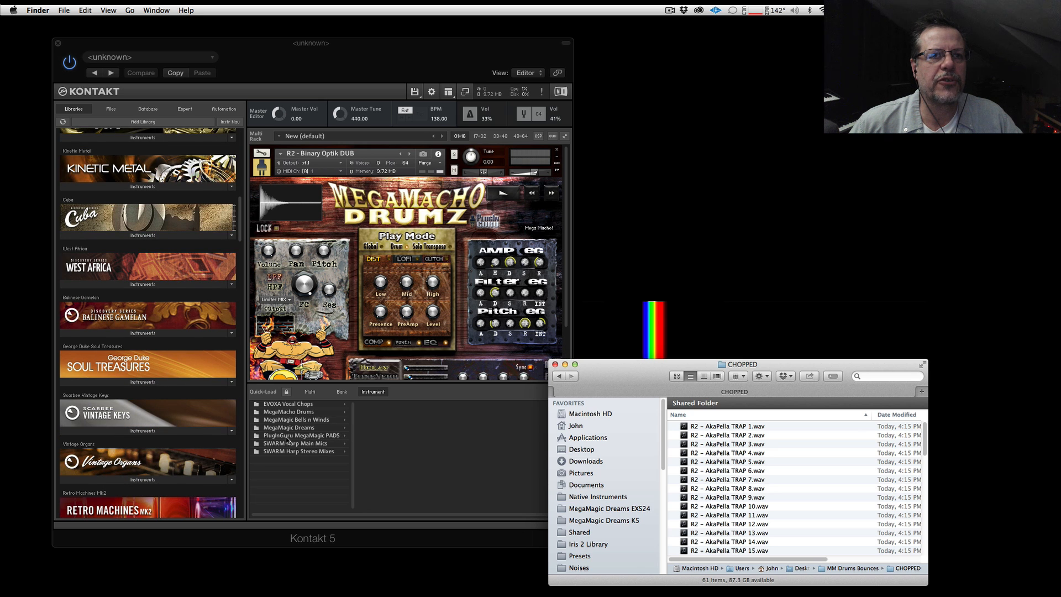
click(284, 412)
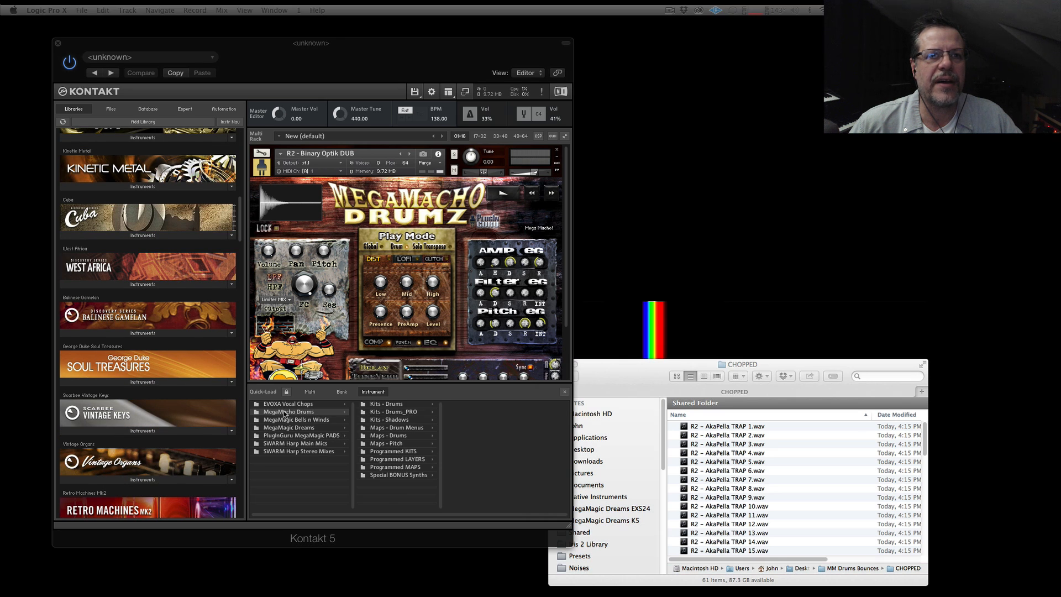
click(390, 406)
double_click(483, 404)
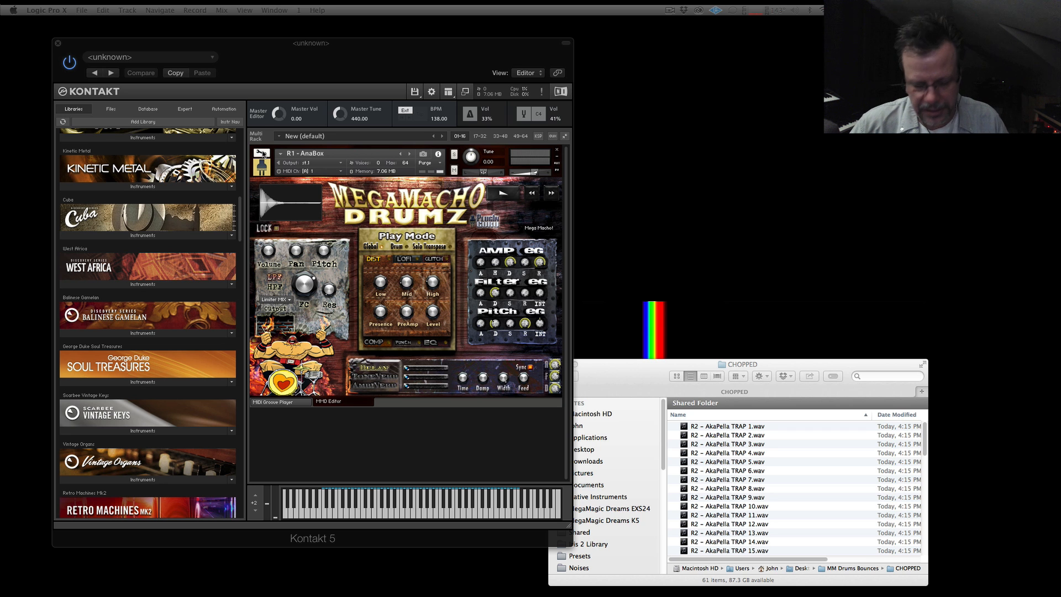
Delete the mapped sample zones of the R1 - AnaBox kit in the Mapping Editor and return to its performance view
click(262, 153)
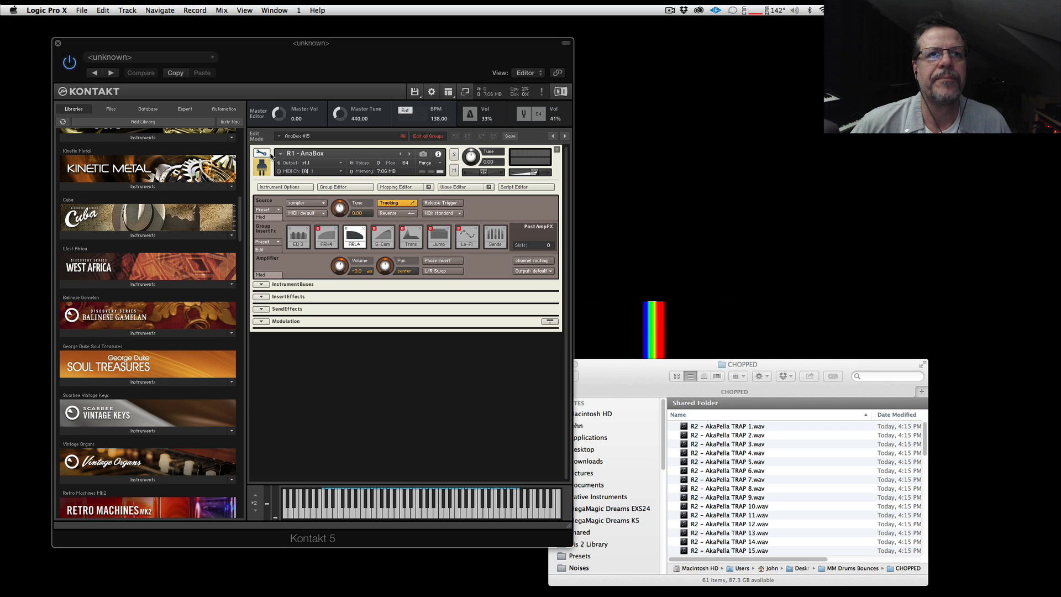
click(400, 188)
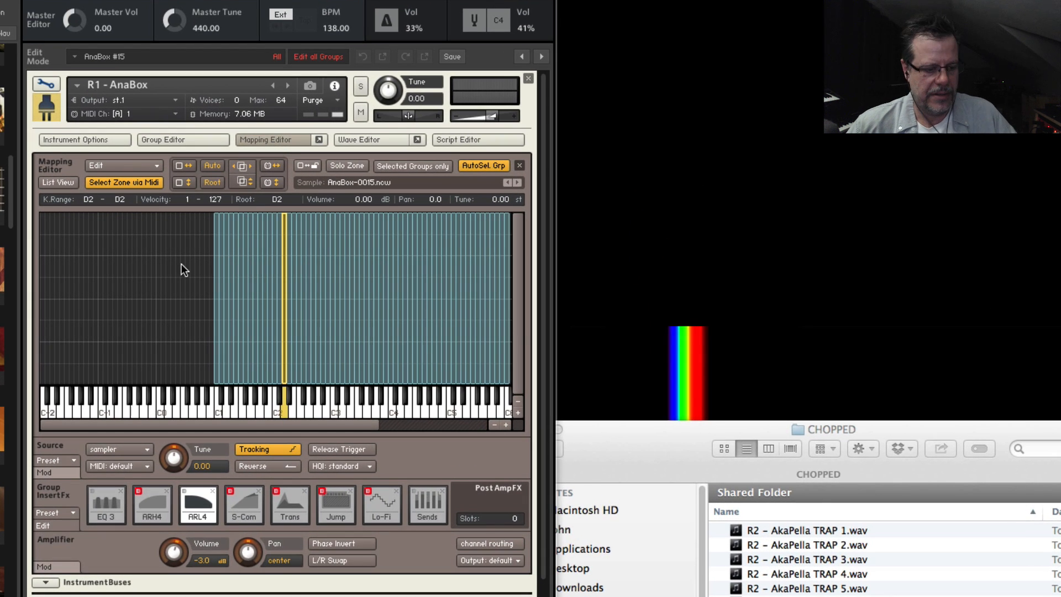
key(super+a)
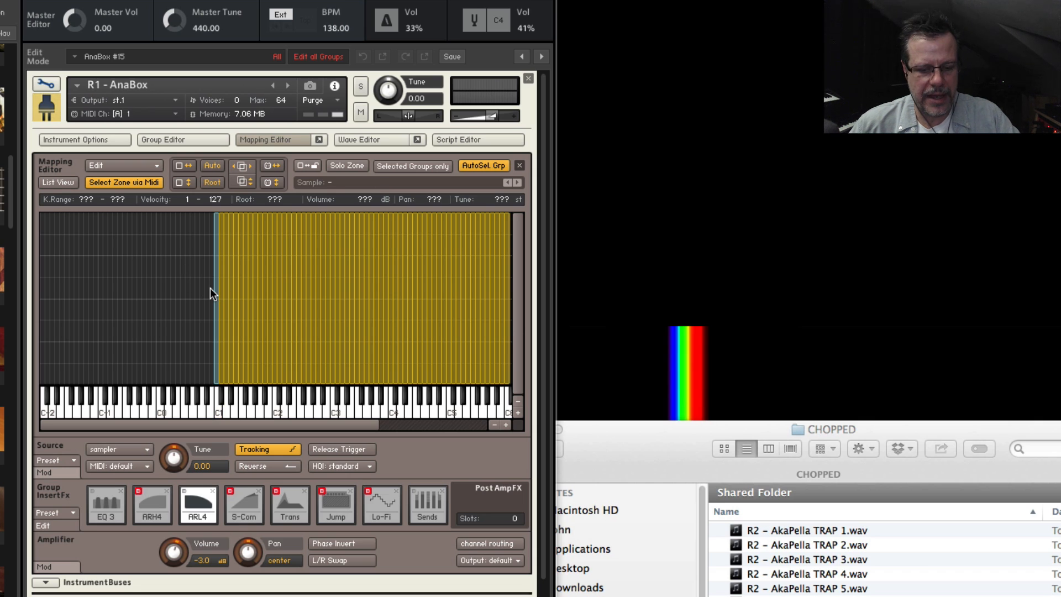
key(Delete)
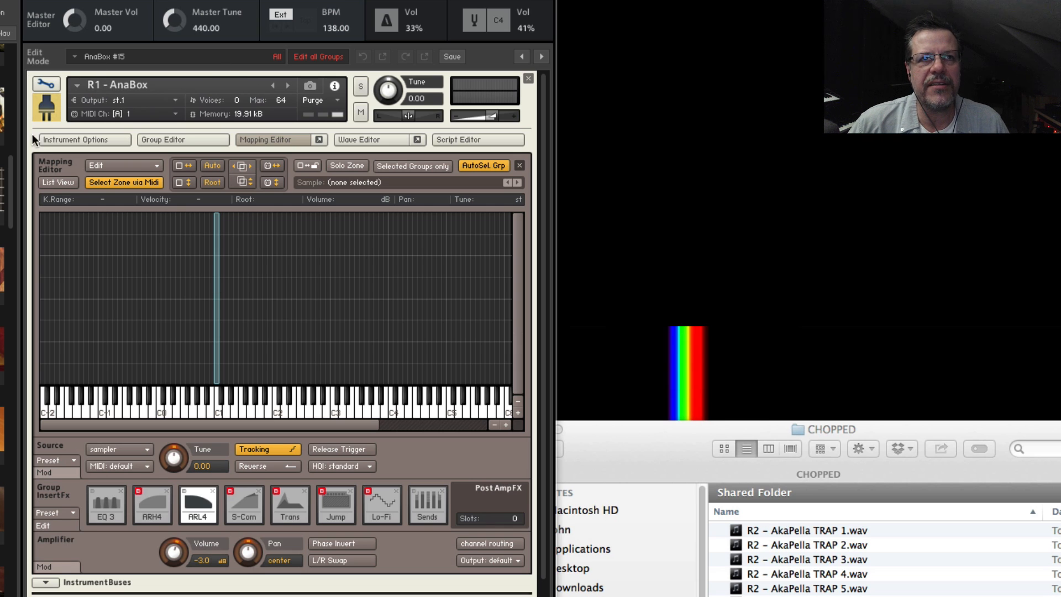
click(42, 86)
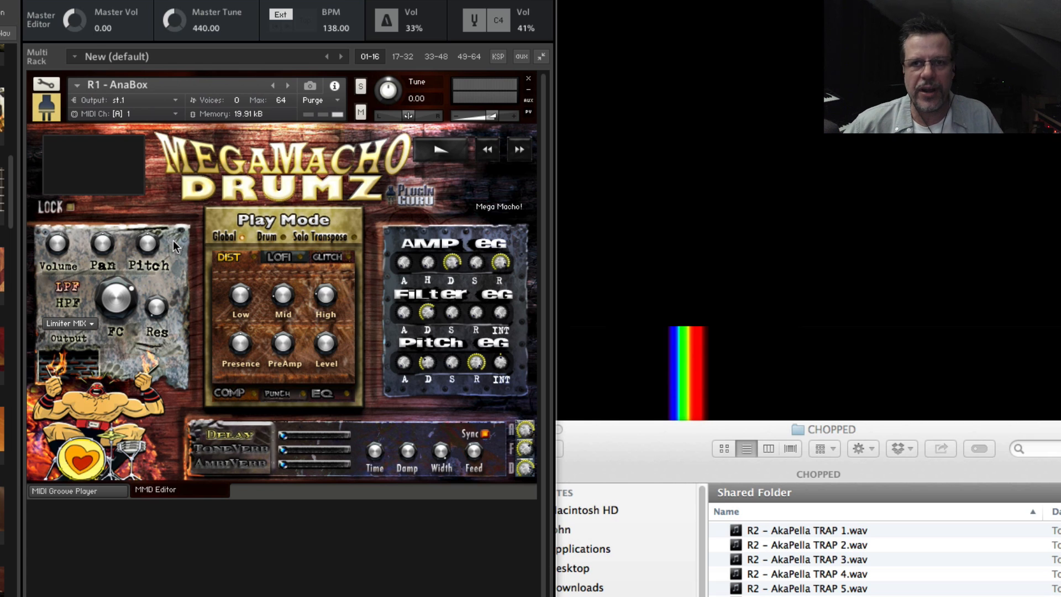
Purge the kit's empty groups in the Group Editor and delete the leftover zone at C1
click(44, 82)
click(180, 139)
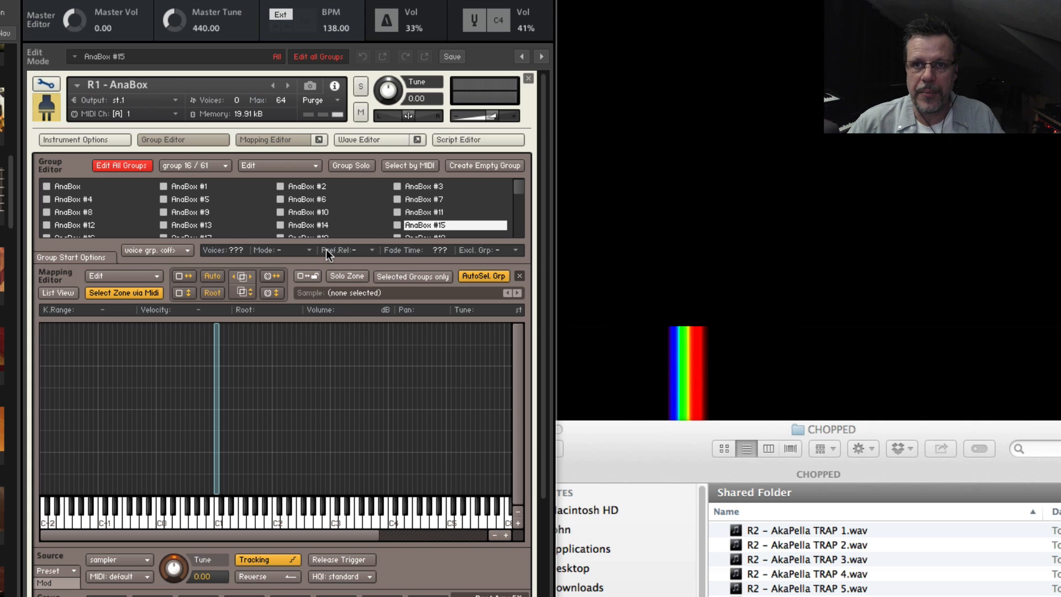
right_click(68, 185)
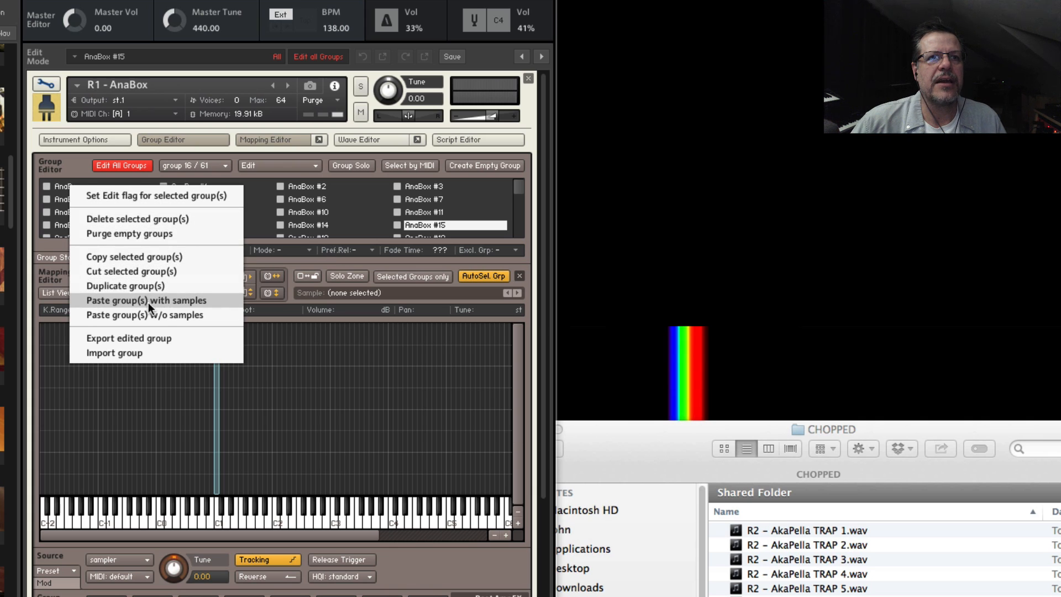
click(134, 235)
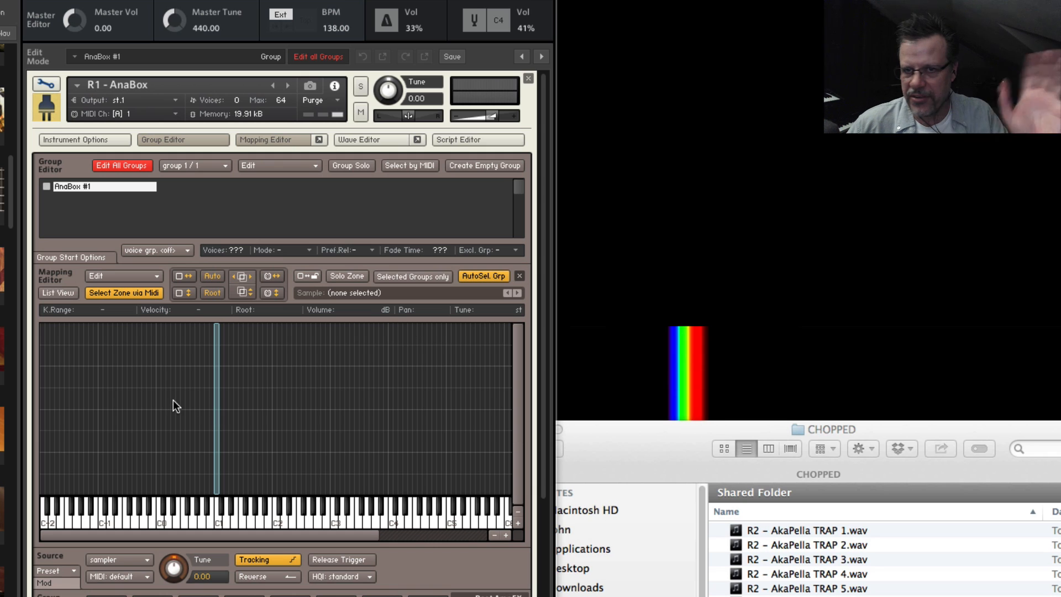
drag(170, 395, 302, 406)
key(Delete)
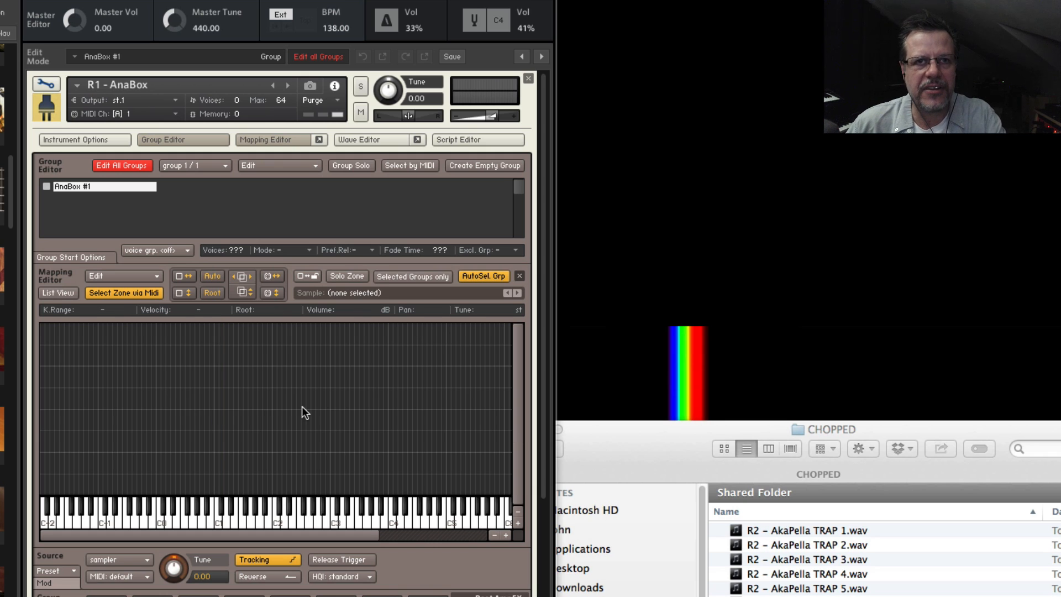
Map all the R2 - AkaPella TRAP samples from the CHOPPED folder into the kit, one per key starting at C1
click(672, 456)
click(817, 531)
key(super+a)
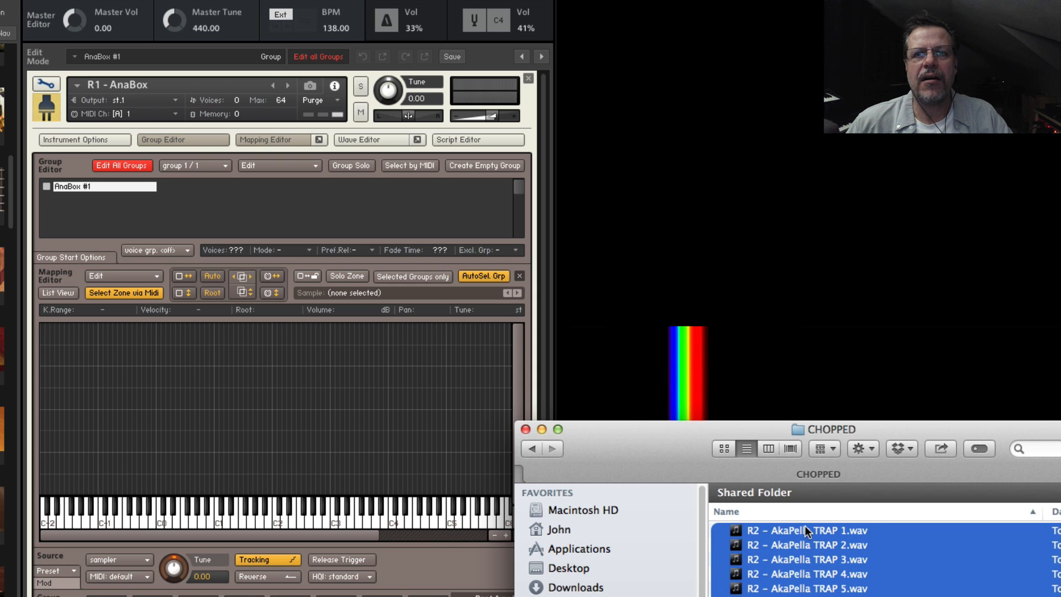
drag(642, 528, 214, 481)
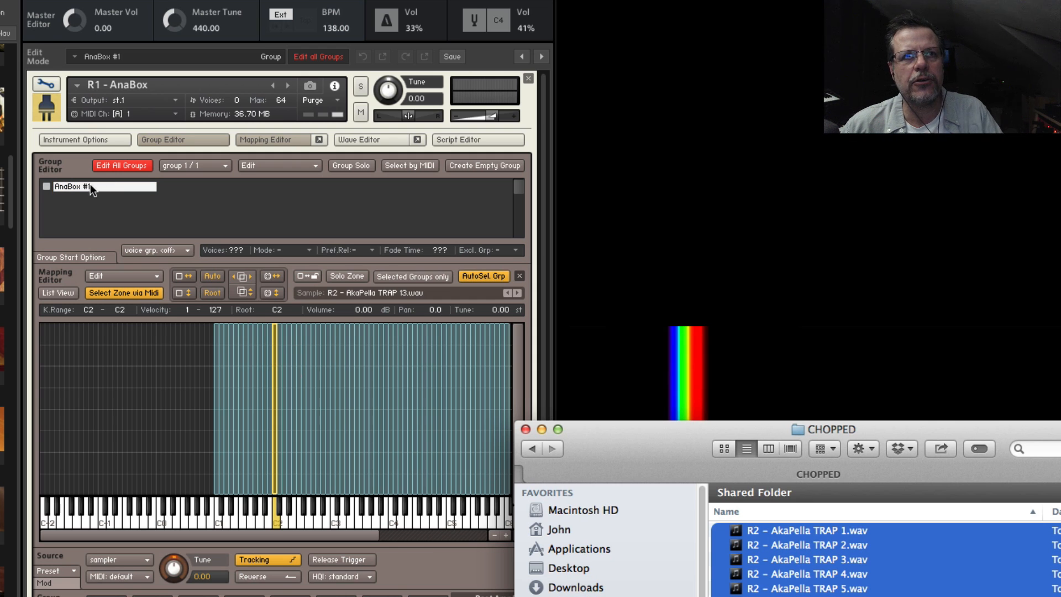
In the kit's performance view, set the AmbiVerb level to -inf dB and switch on the DIST effect
click(50, 81)
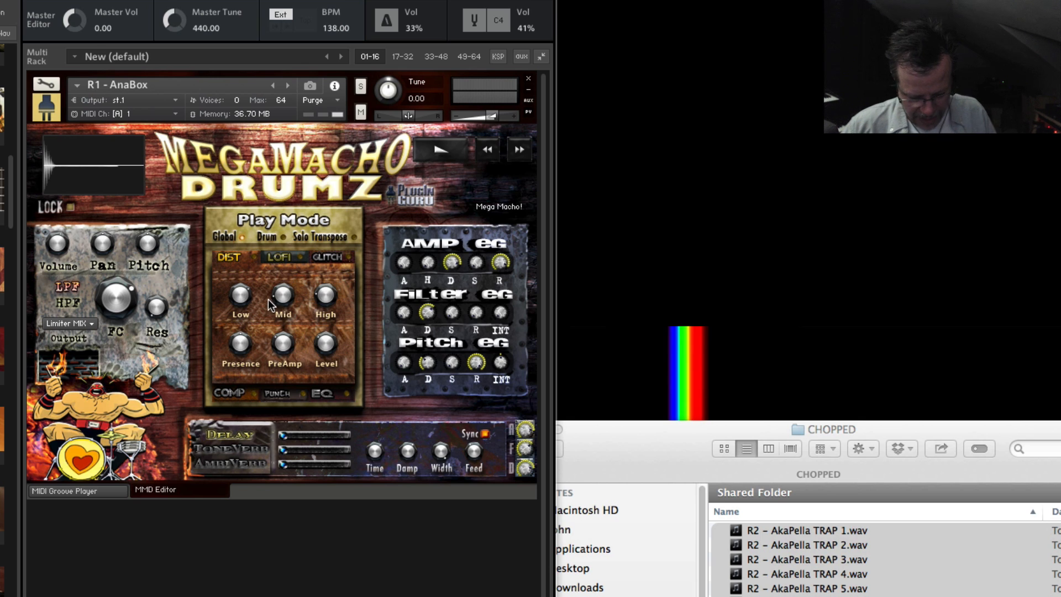
mouse_move(294, 468)
mouse_down()
mouse_move(326, 467)
mouse_move(281, 469)
mouse_up()
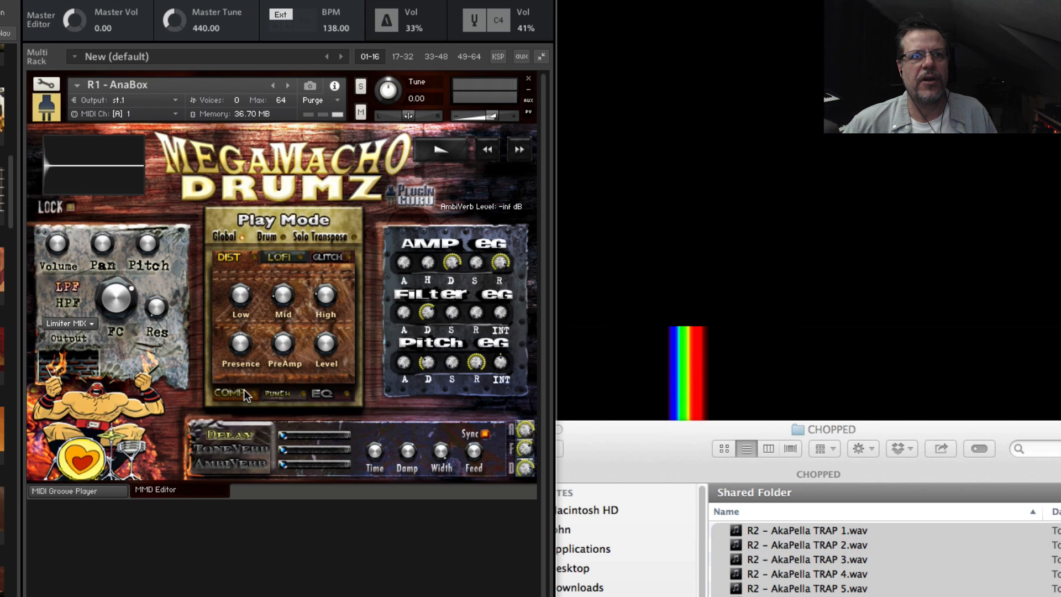
click(254, 256)
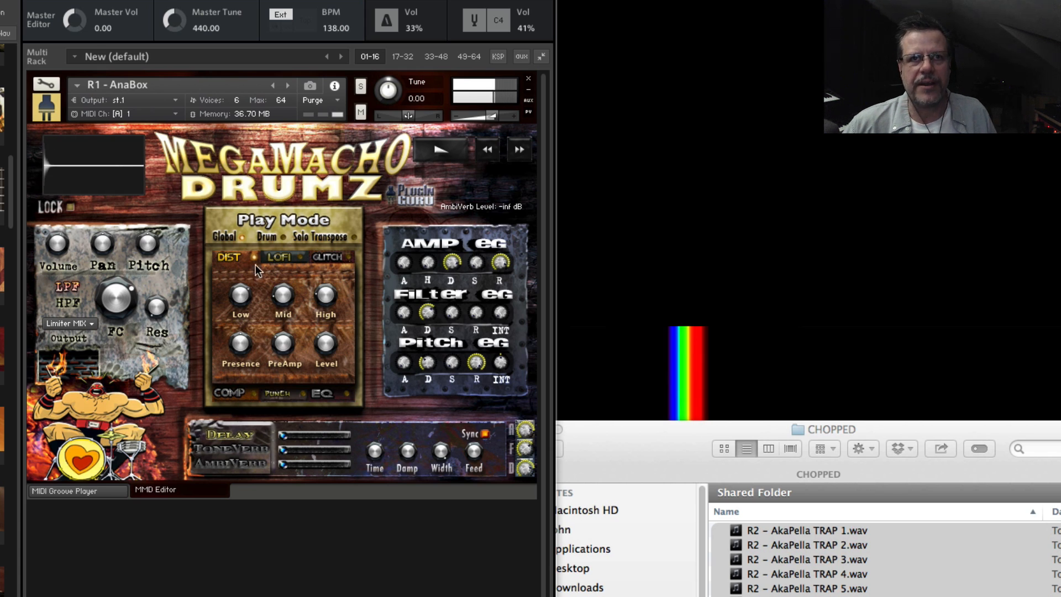
Select all the AkaPella TRAP zones in the Mapping Editor and move each zone to its own cloned group
click(46, 84)
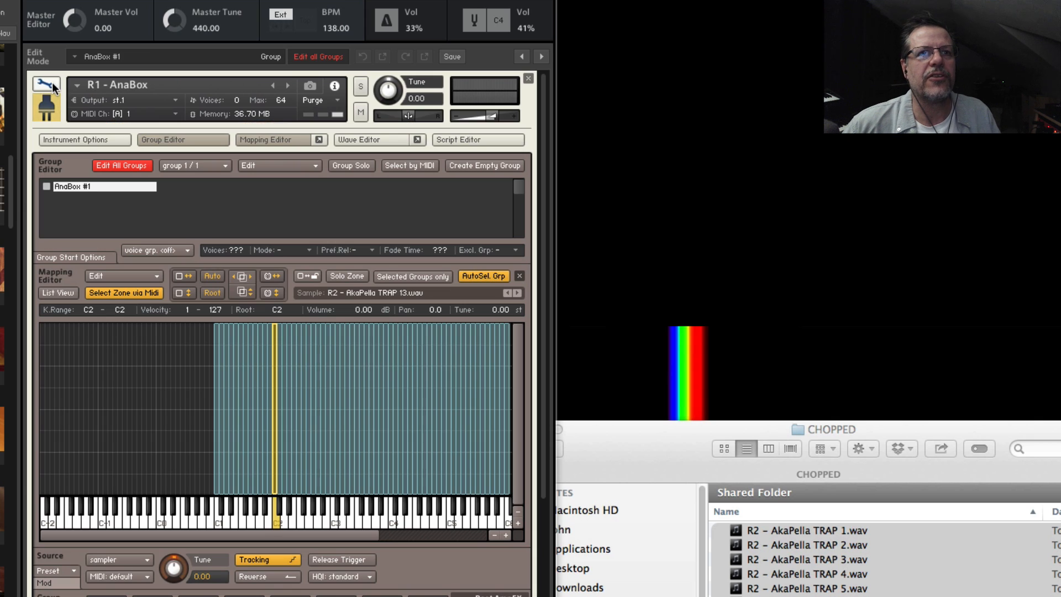
drag(169, 393, 394, 408)
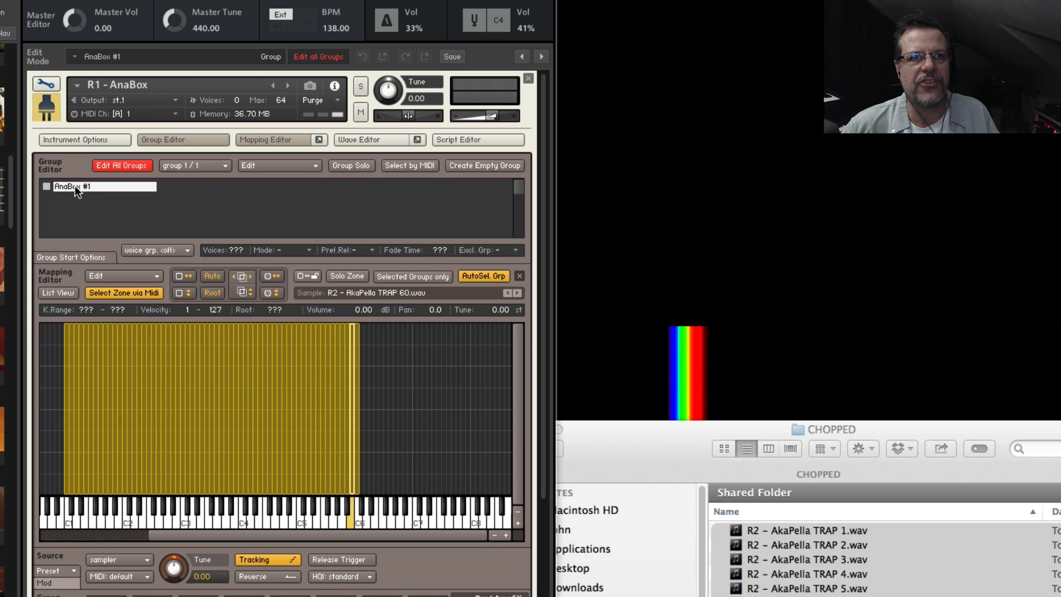
drag(54, 381, 359, 403)
right_click(106, 386)
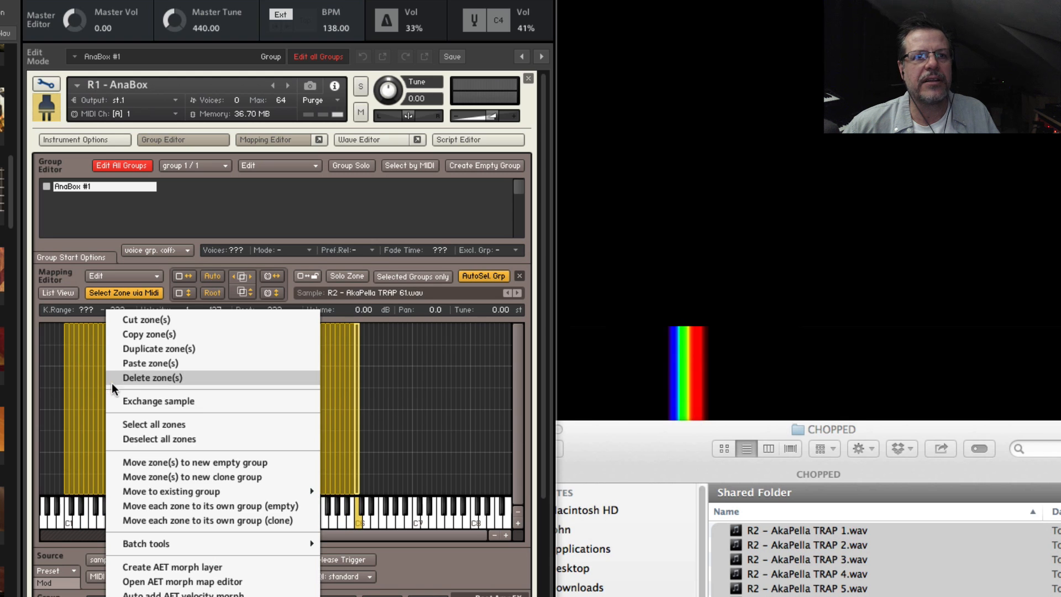
click(241, 522)
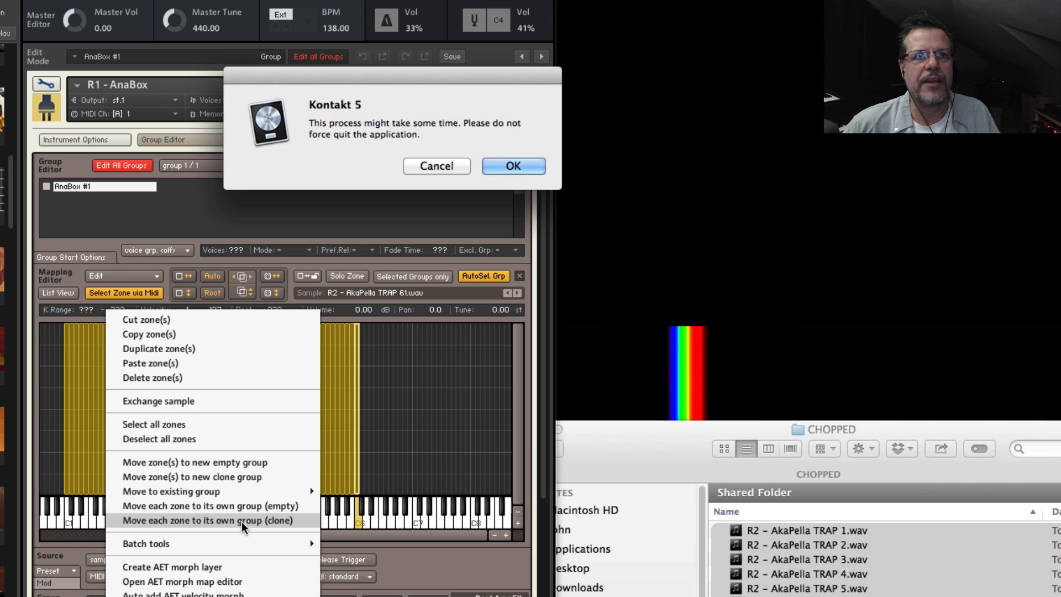
click(513, 168)
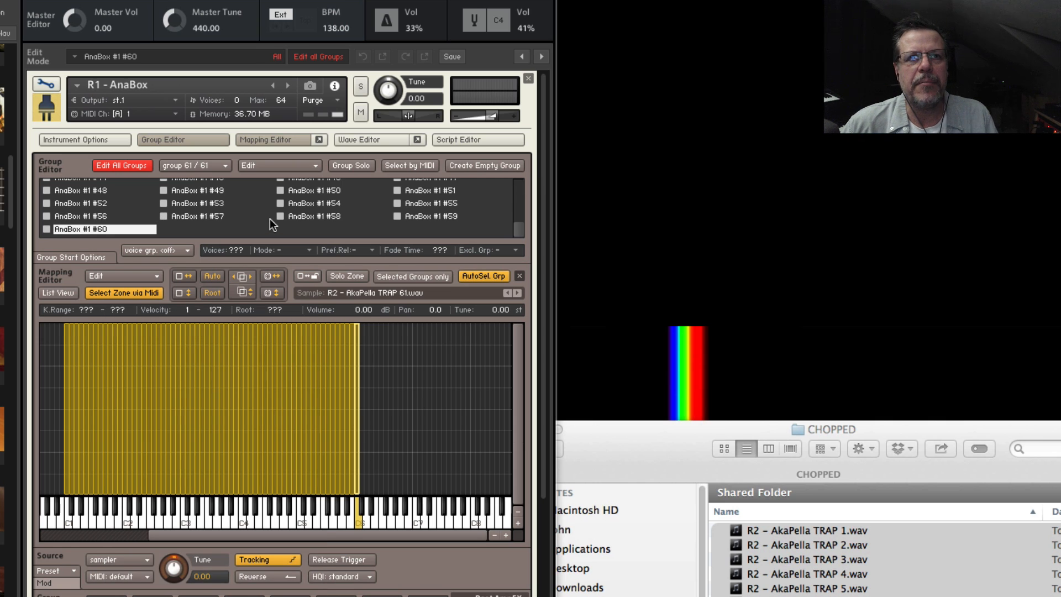
Return to the performance view and adjust the Glitch effect, setting Repeats to 7
click(44, 84)
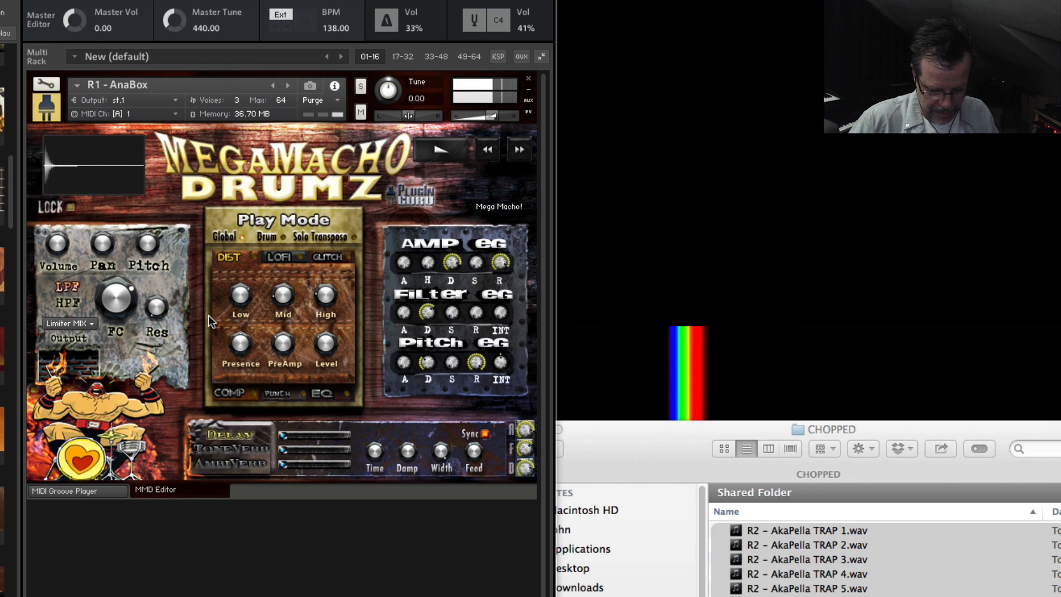
click(334, 258)
drag(244, 296, 287, 294)
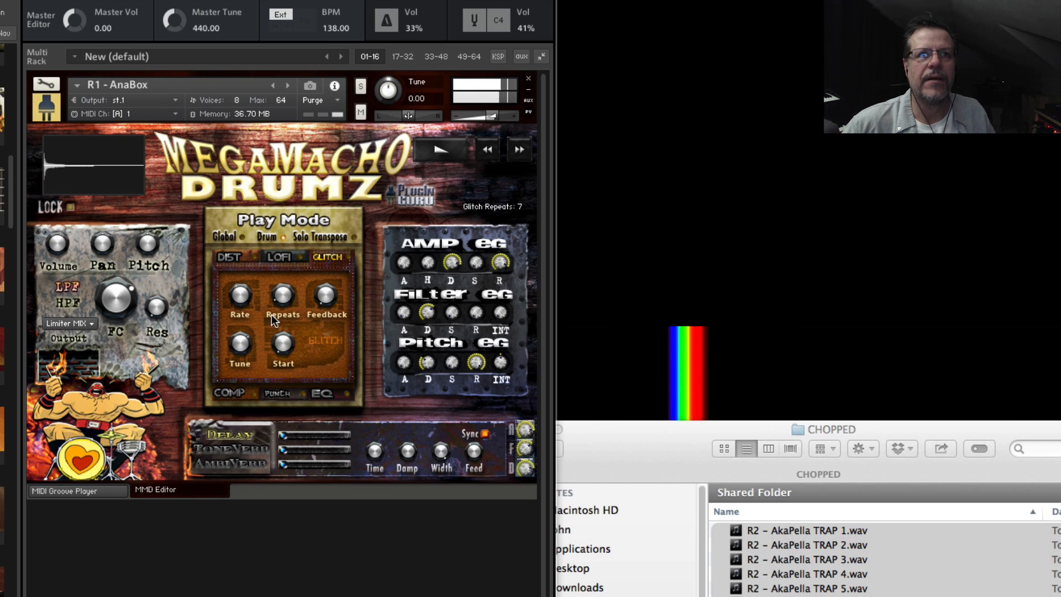
Try the reverb sends with ToneVerb at -32.4 dB and pan a drum to 69 R
click(290, 462)
mouse_move(299, 463)
mouse_down()
mouse_move(285, 463)
mouse_move(297, 450)
mouse_up()
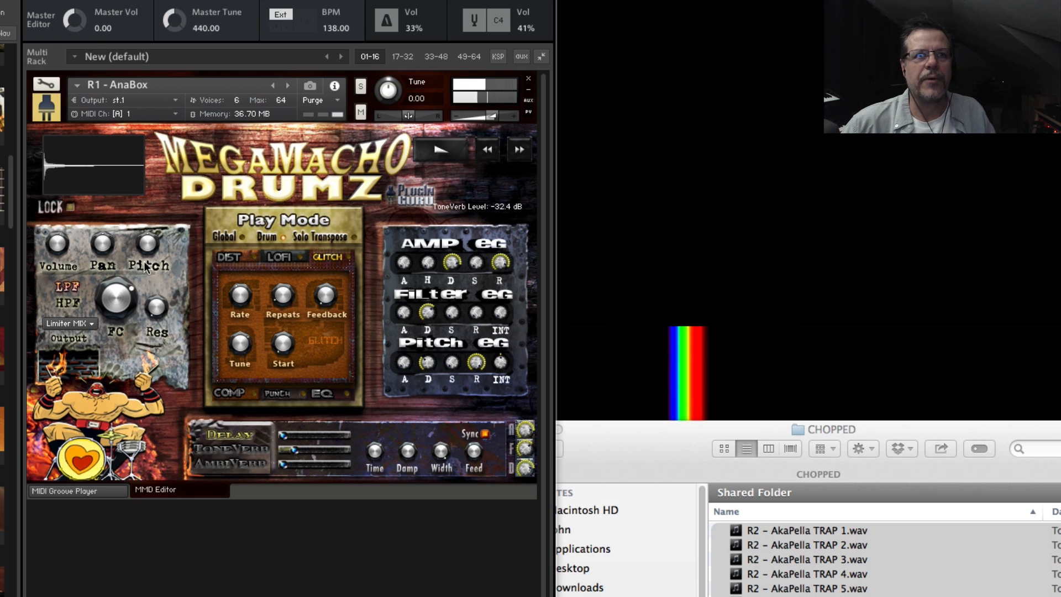
drag(98, 247, 101, 200)
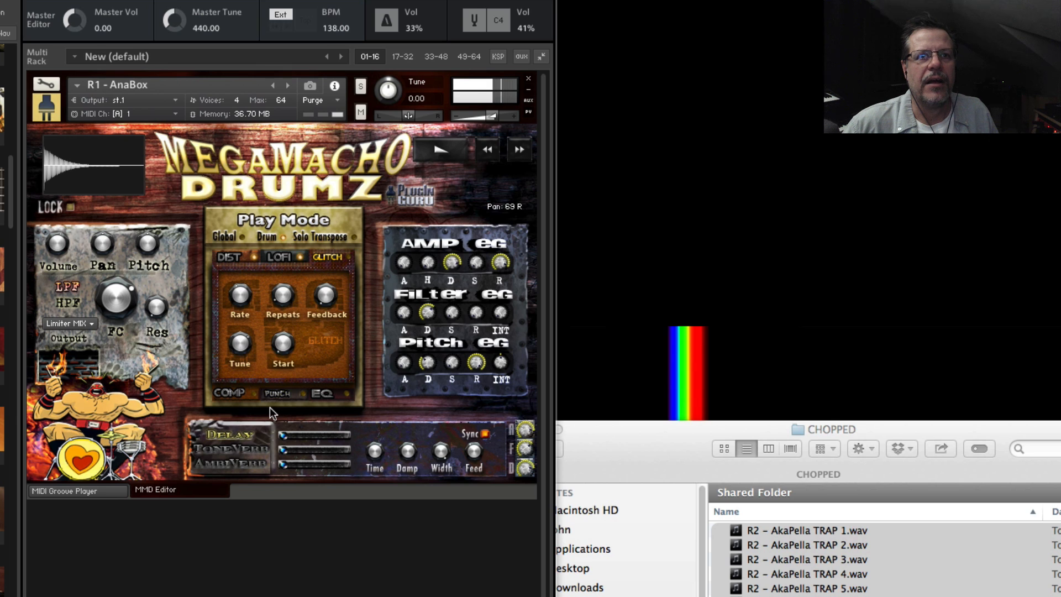
Adjust the Punch effect's Attack and set its Input to 0.38 dB, then set the ToneVerb level to -inf dB
click(280, 394)
drag(282, 297, 287, 261)
drag(239, 293, 239, 288)
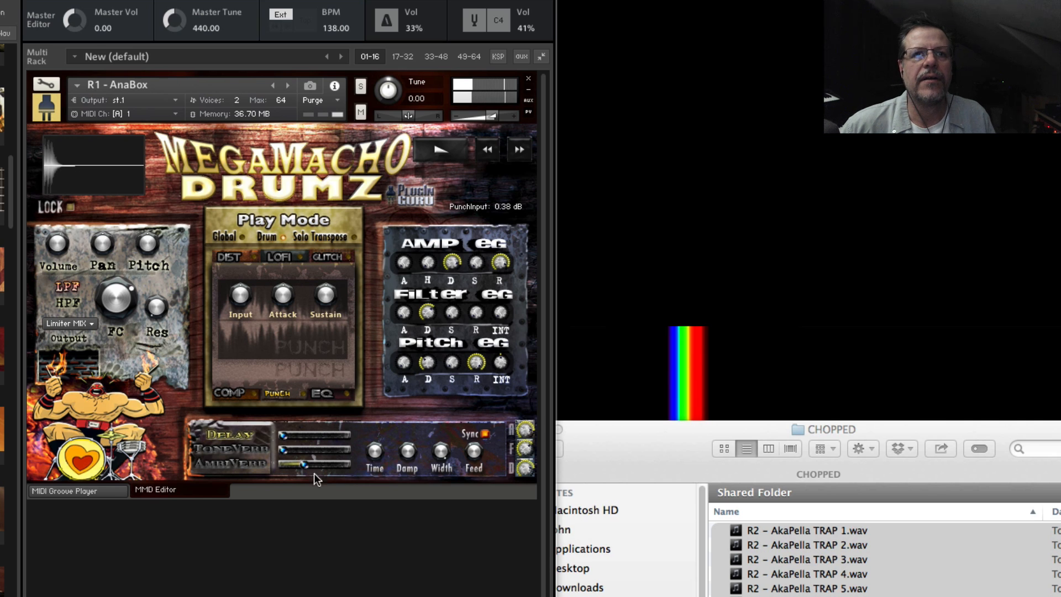
mouse_move(283, 449)
mouse_down()
mouse_move(293, 449)
mouse_move(285, 455)
mouse_up()
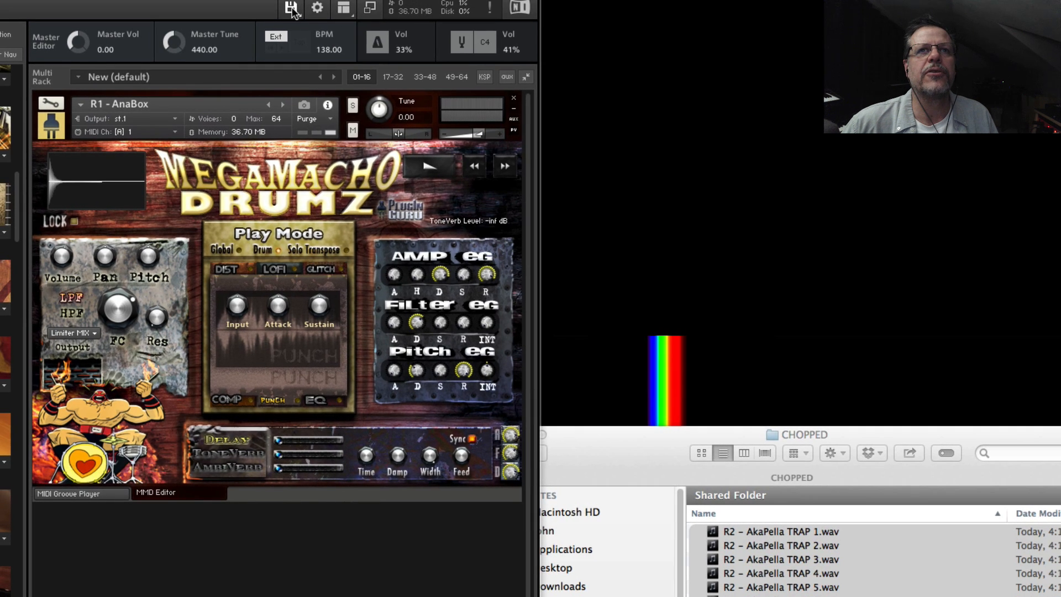
Save the instrument to the Desktop as Akapella TRAP.nki
click(291, 8)
mouse_move(328, 124)
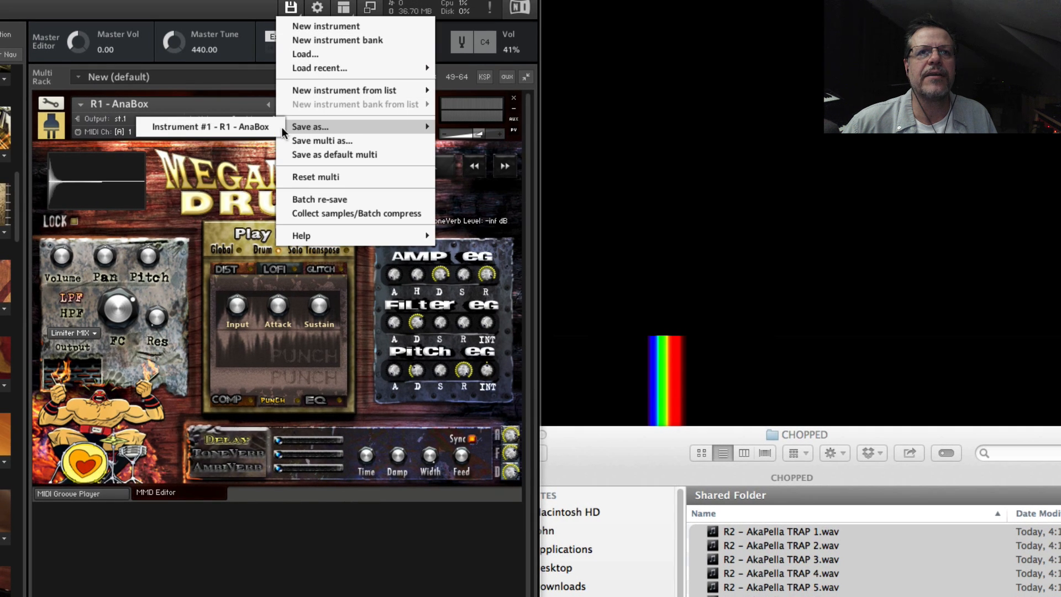
click(253, 126)
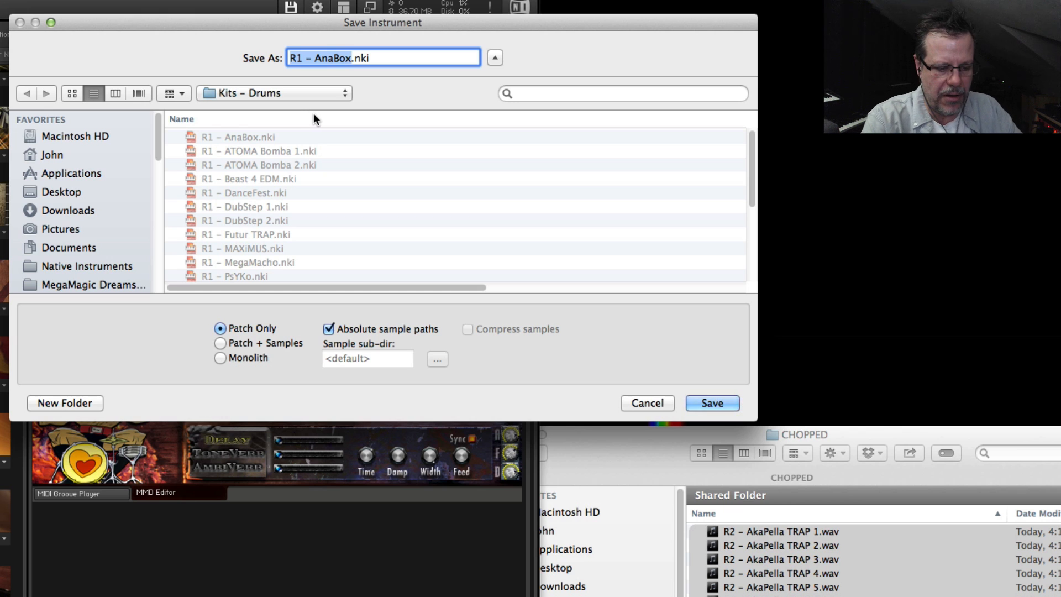
text(Ak)
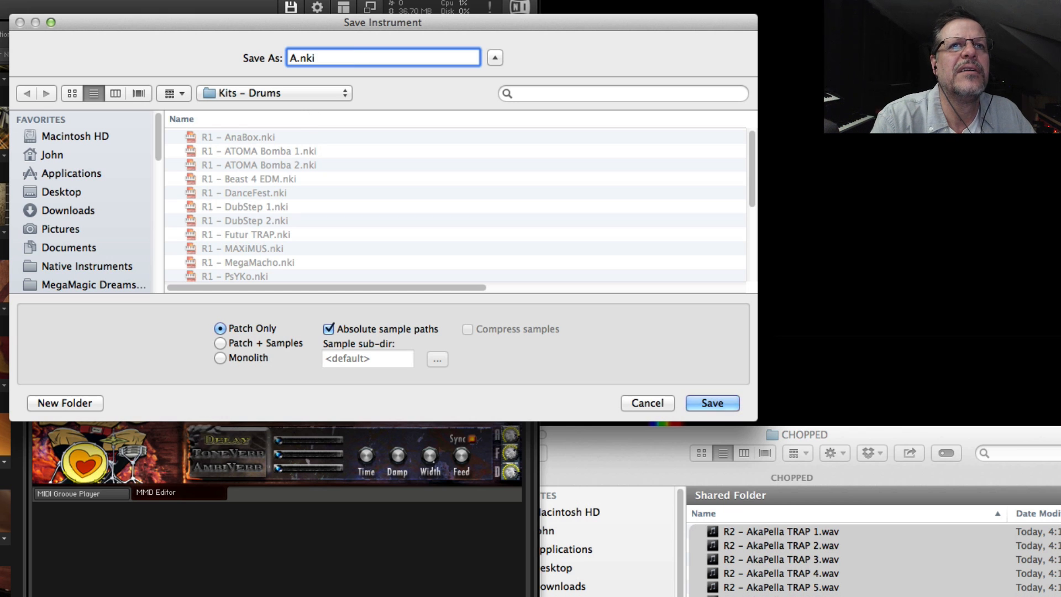
text(pella TRAP)
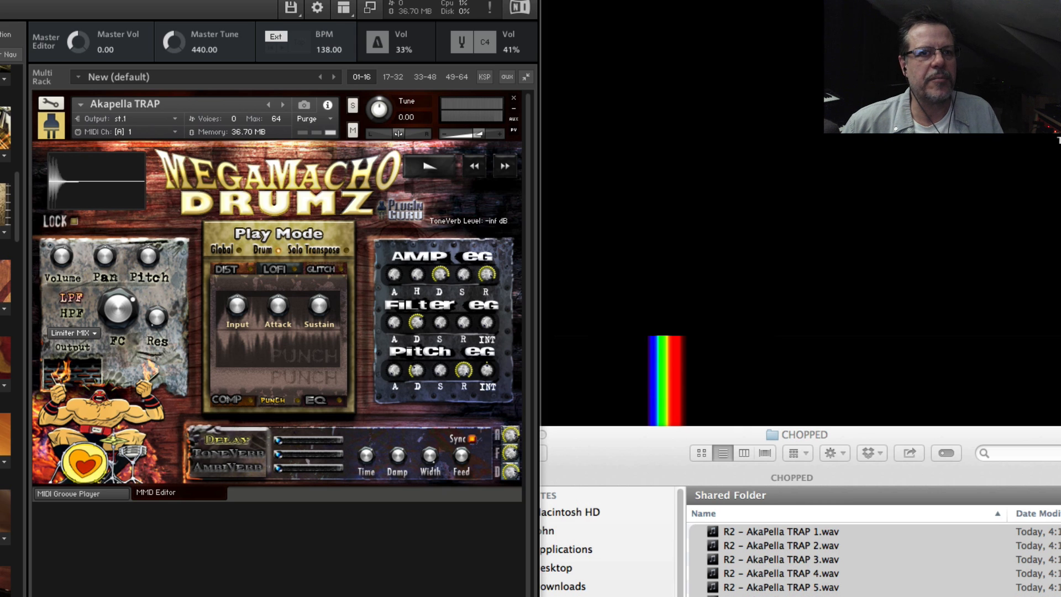
Load Evoxa Awesome Reverse from the EVOXA Vocal Chops folder of the Quick-Load catalogue in place of the drum kit
right_click(106, 552)
click(86, 496)
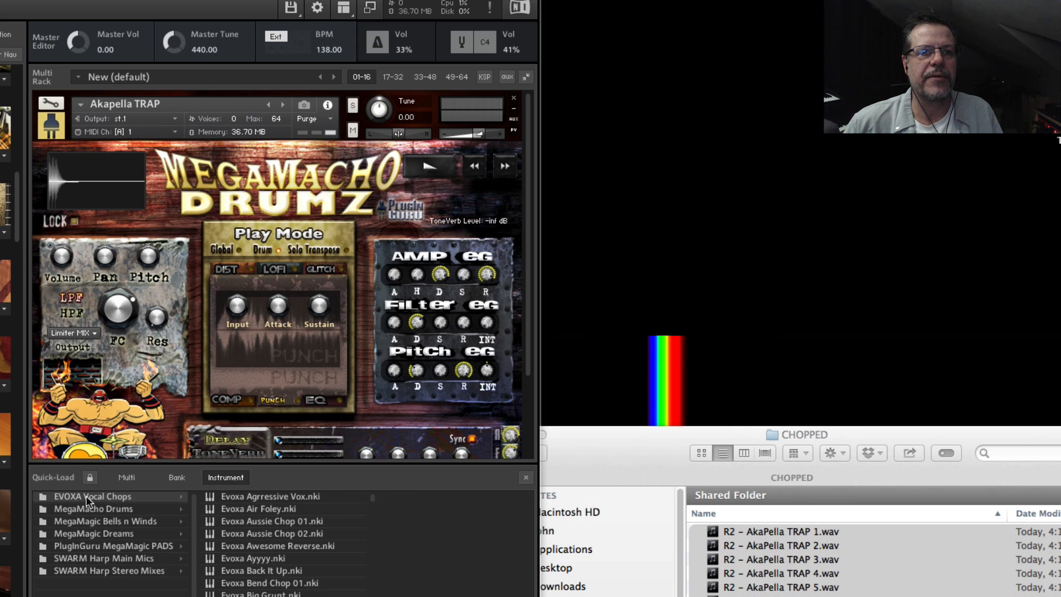
drag(235, 545, 246, 359)
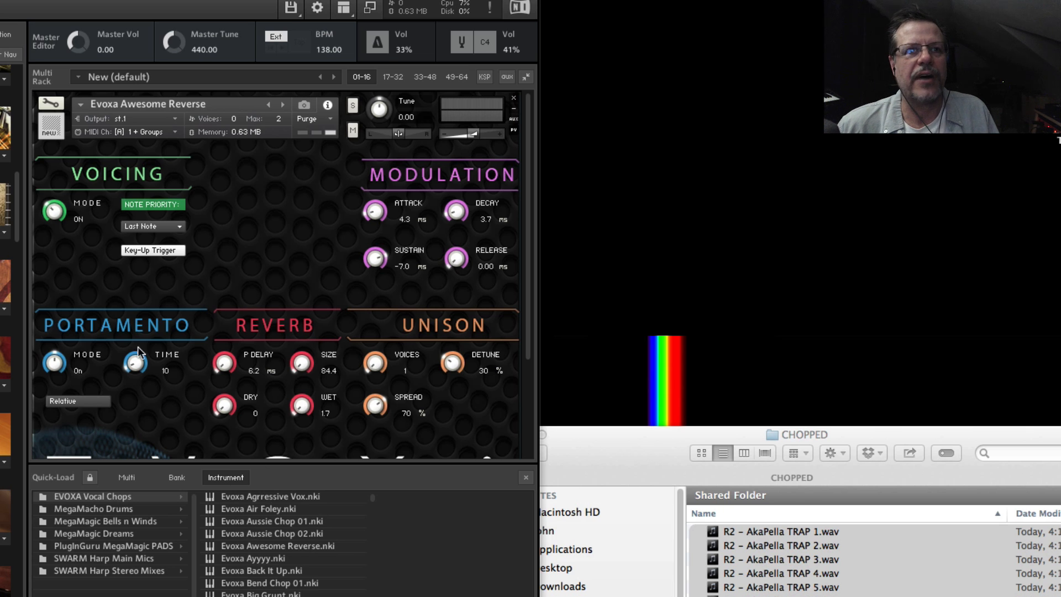
Step through the following EVOXA Vocal Chops instruments, including Evoxa Ayyyy and Evoxa Back It Up, to audition them
click(284, 107)
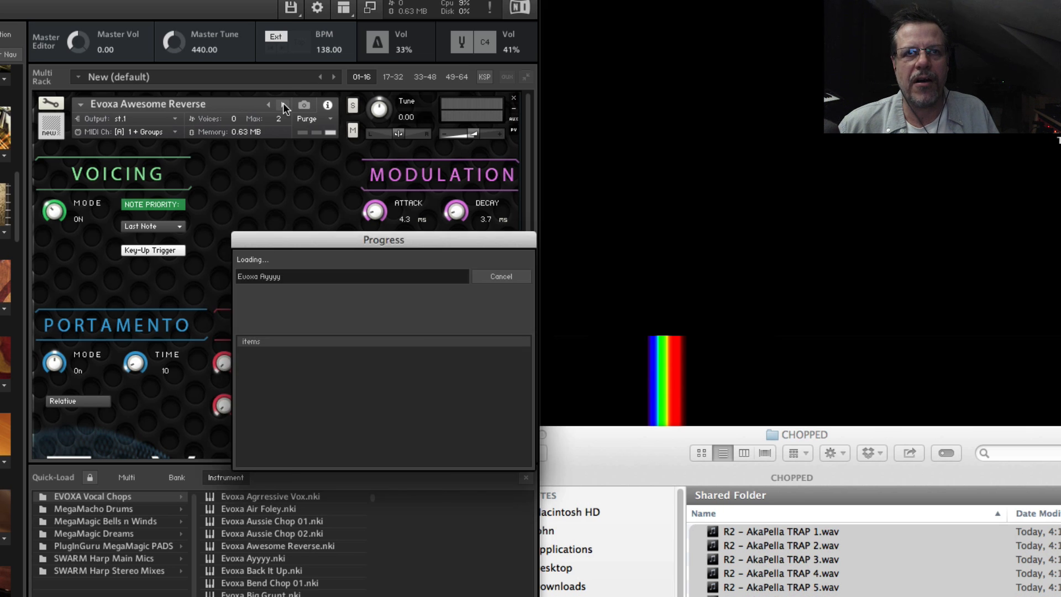
click(284, 106)
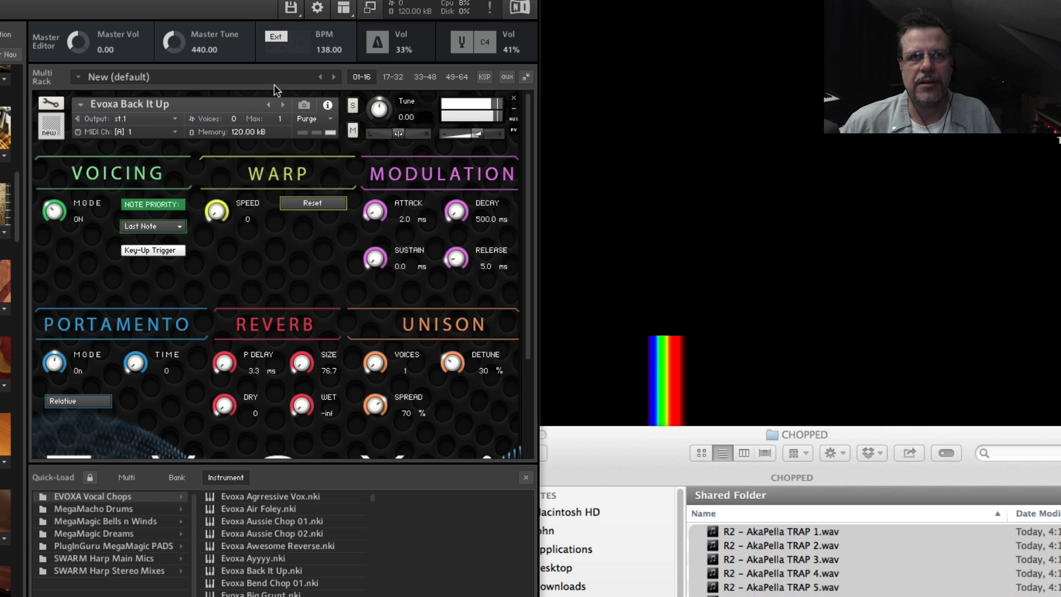
click(283, 106)
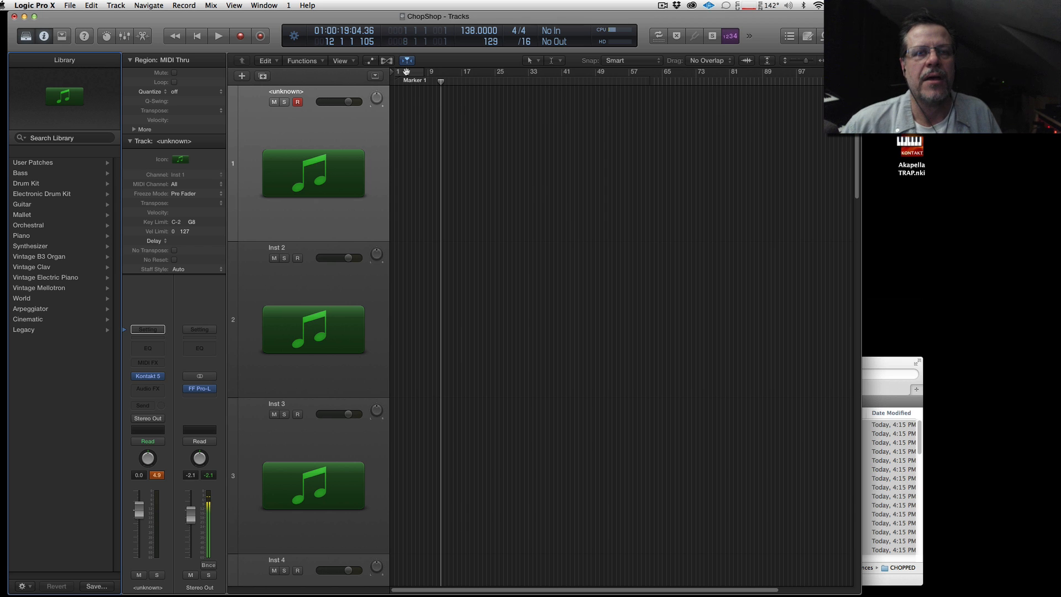
Switch back to the Logic Pro X Tracks window and show the project's audio file browser
key(f)
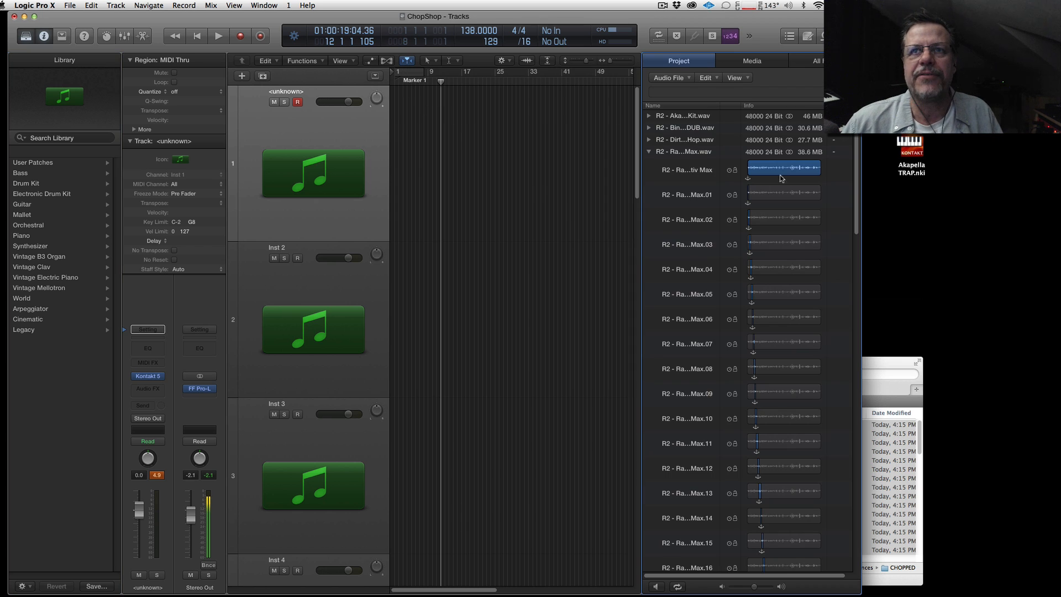
Add the R3 - Absolvr TrapStep recording from the project's audio files to an audio track below Audio 9, starting at bar 1
scroll(705, 259, down, 15)
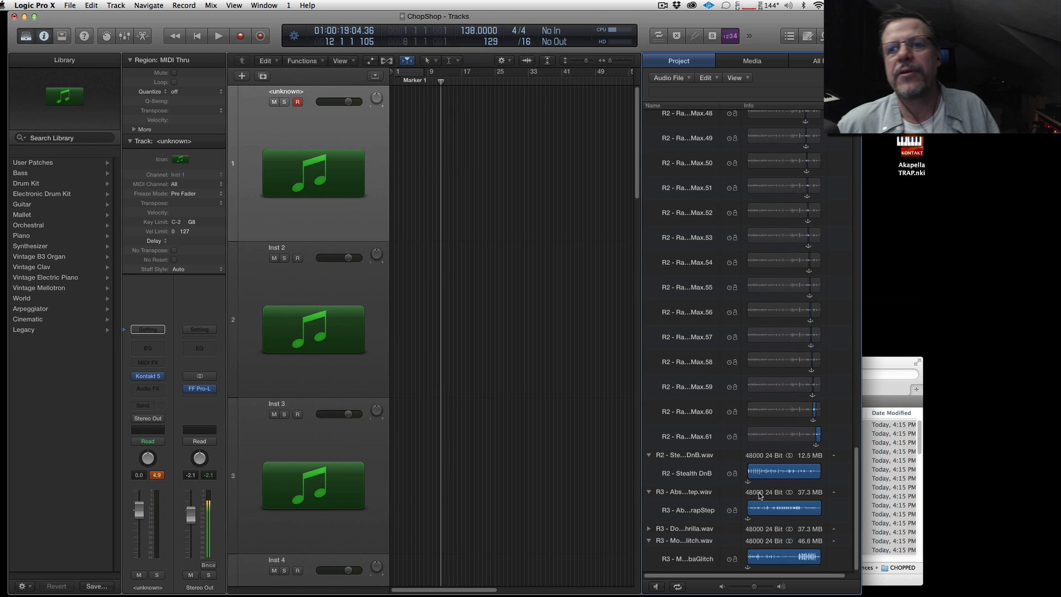
click(768, 507)
drag(701, 511, 458, 436)
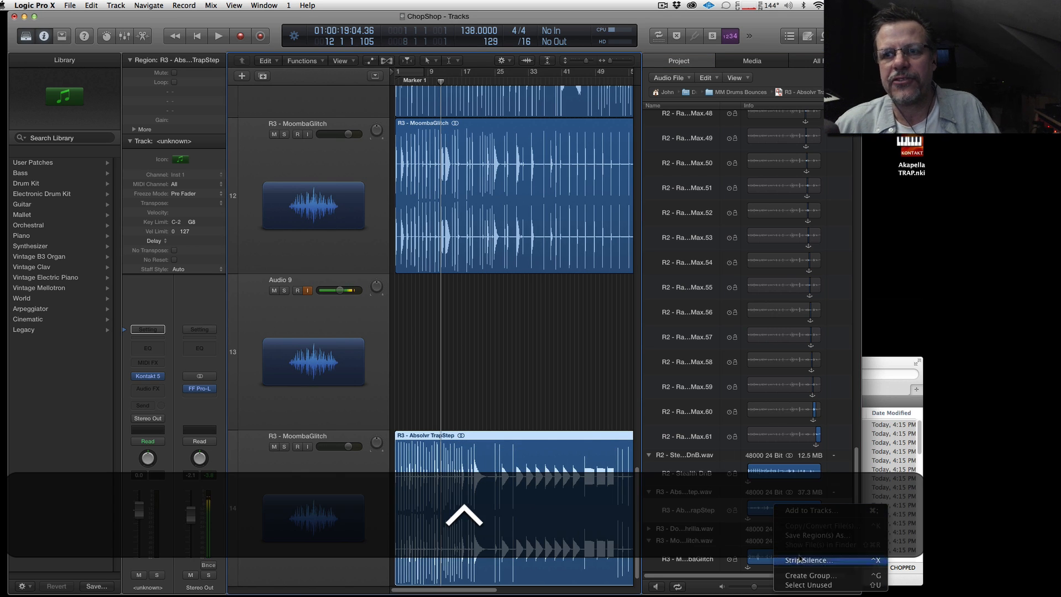
Strip silence from R3 - Absolvr TrapStep using a 2.5% threshold, 0.4382 sec minimum silence and 0.0005 sec pre-attack, adjusting the post-release time
key(ctrl+x)
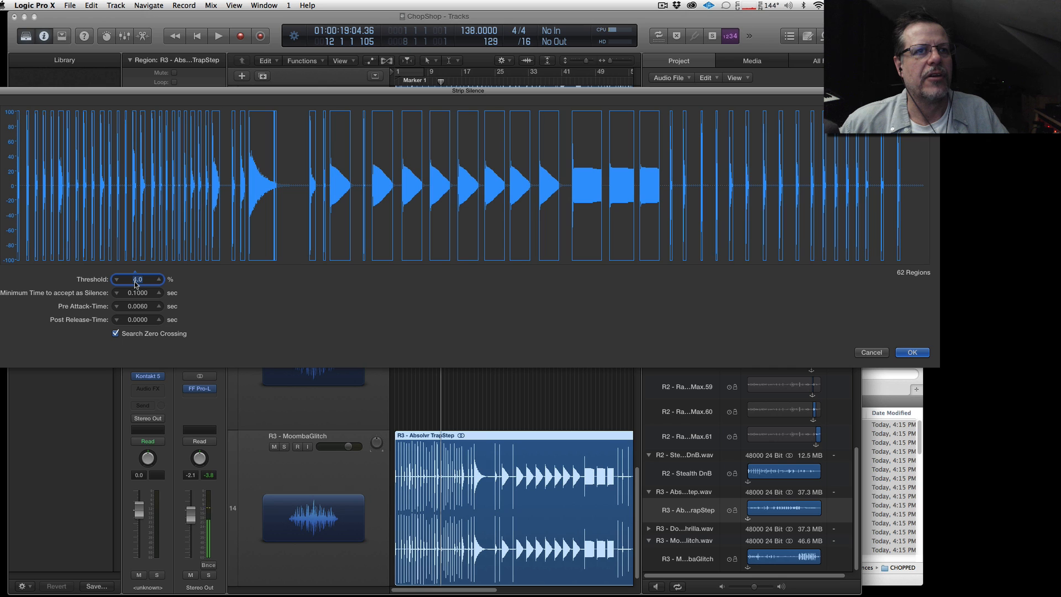
drag(140, 282, 140, 304)
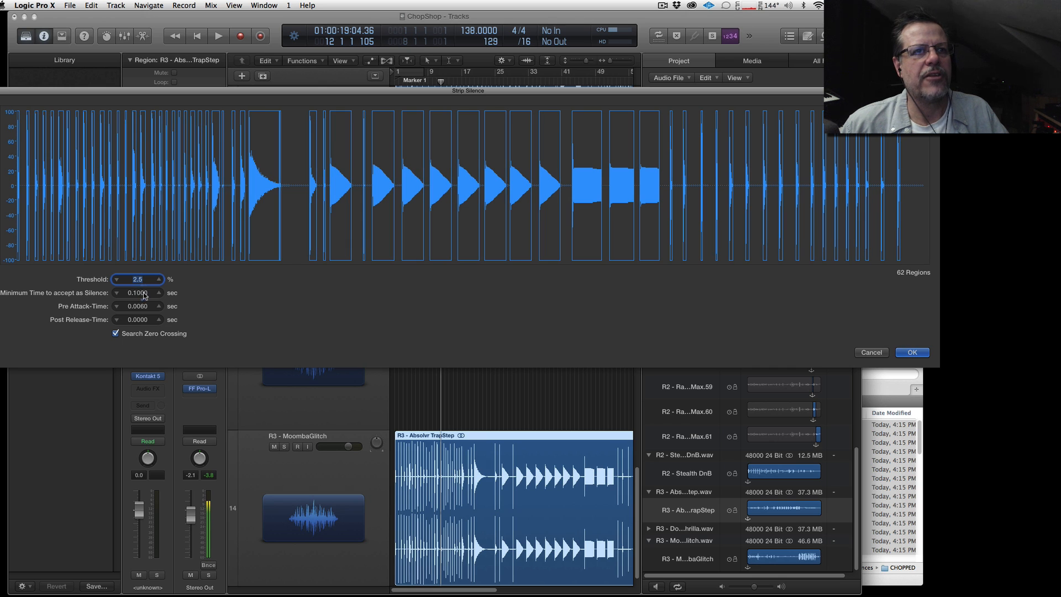
mouse_move(138, 293)
mouse_down()
mouse_move(138, 282)
mouse_move(126, 293)
mouse_move(138, 293)
mouse_move(139, 265)
mouse_move(139, 288)
mouse_up()
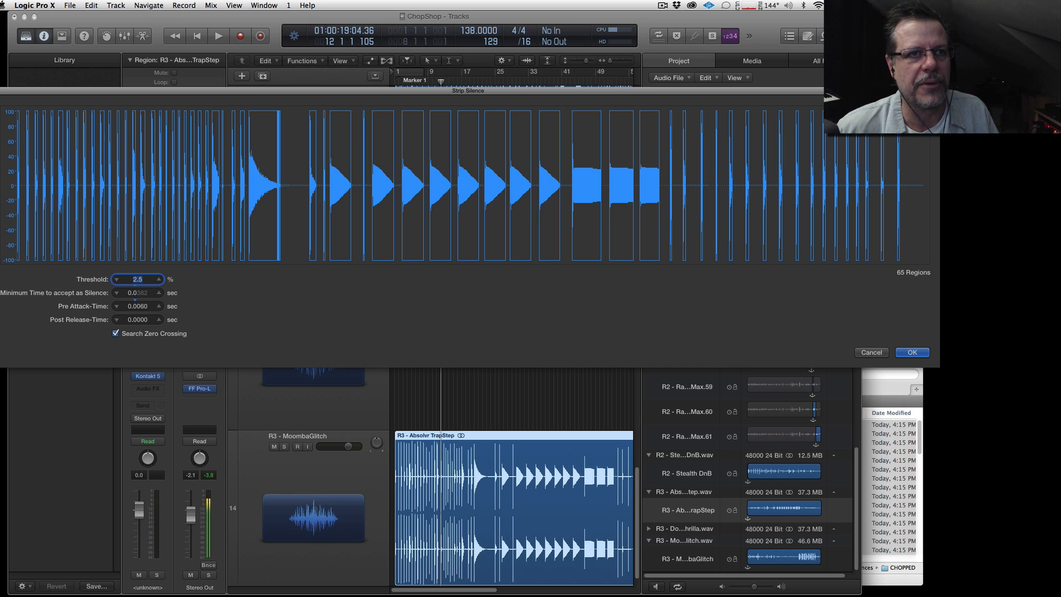
mouse_move(135, 293)
mouse_down()
mouse_move(135, 283)
mouse_move(136, 296)
mouse_up()
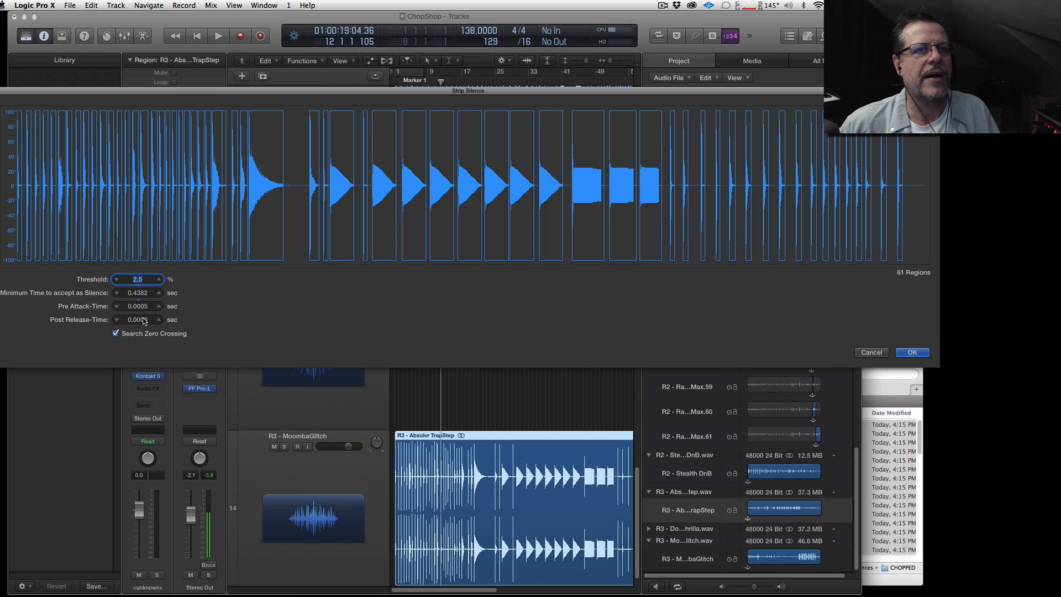
drag(136, 321, 136, 302)
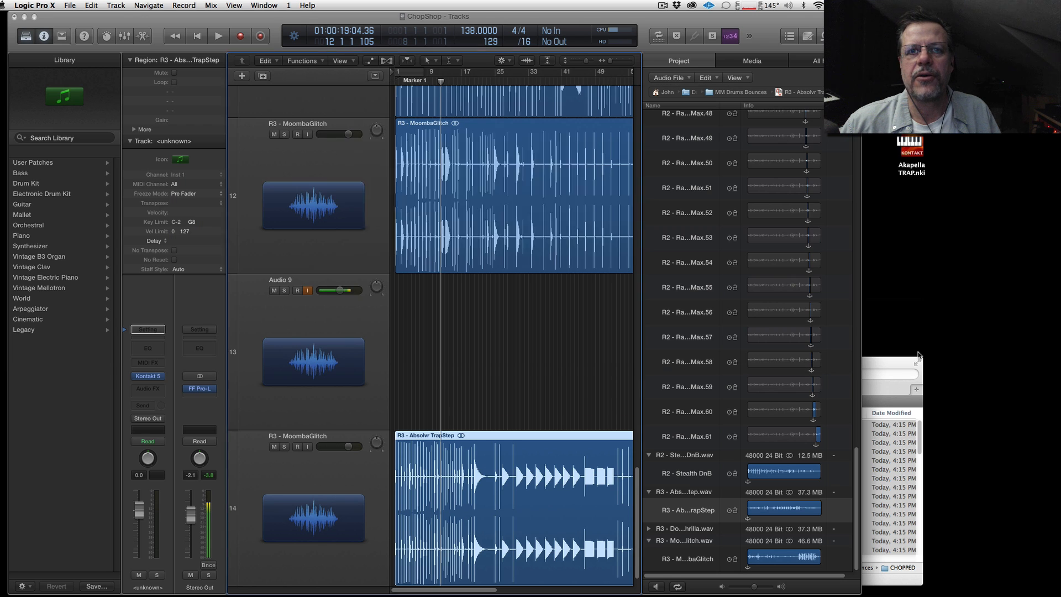
click(913, 352)
click(553, 208)
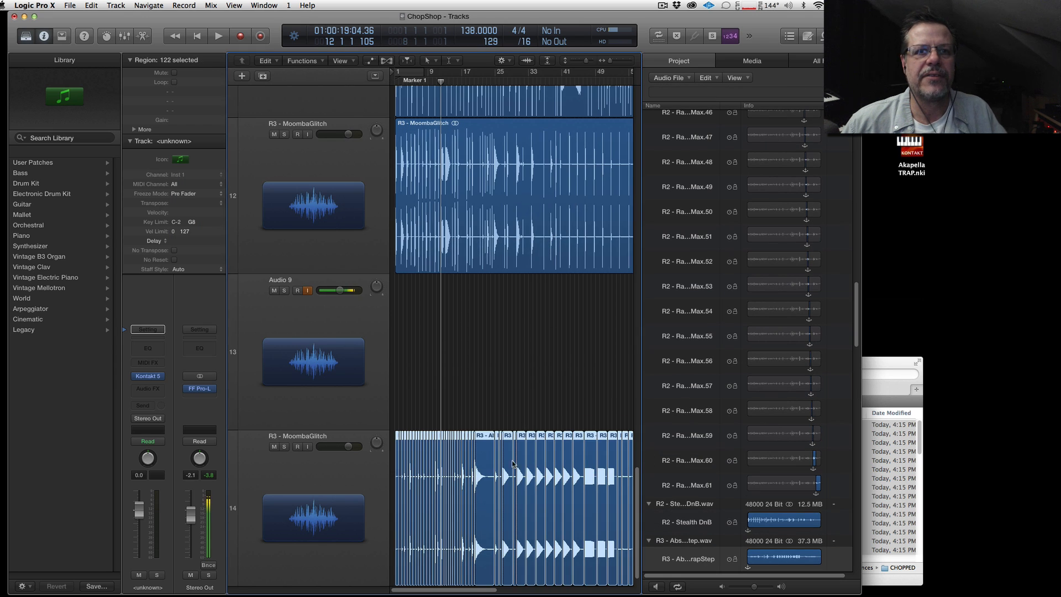
scroll(498, 566, down, 1)
drag(492, 557, 485, 559)
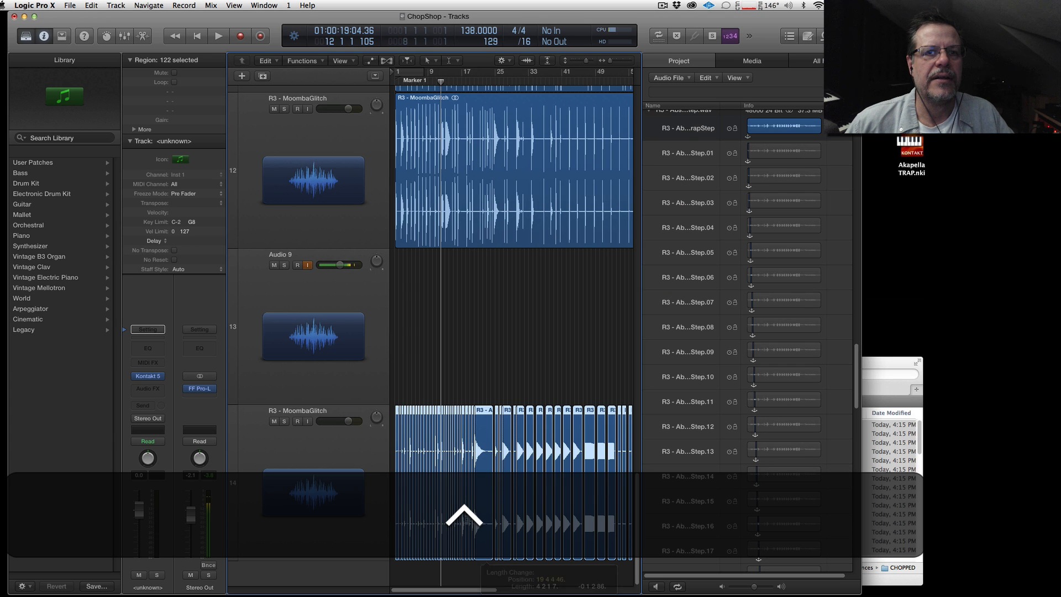
super+click(479, 410)
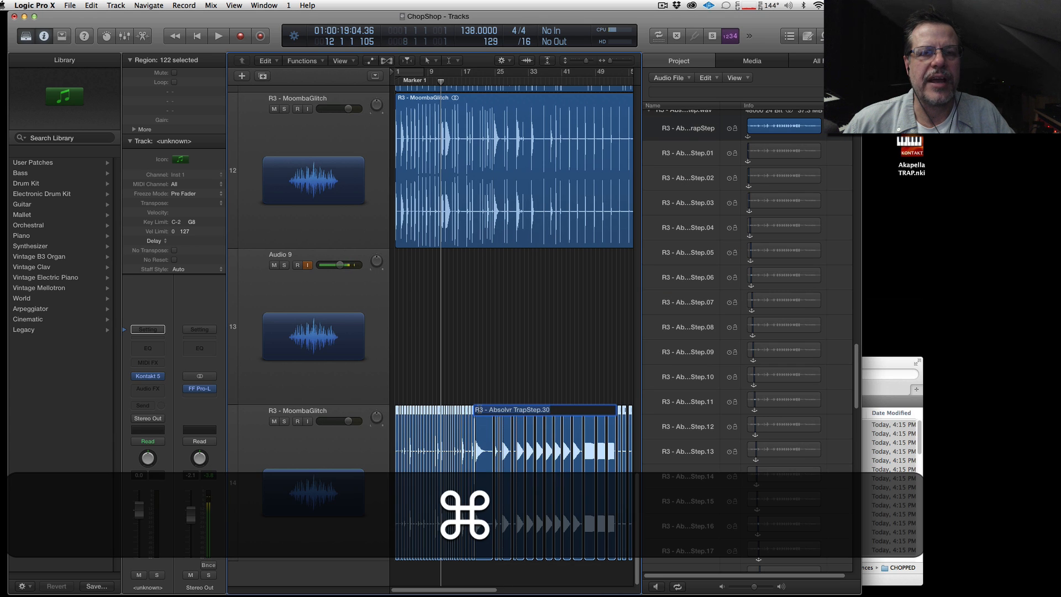
click(435, 393)
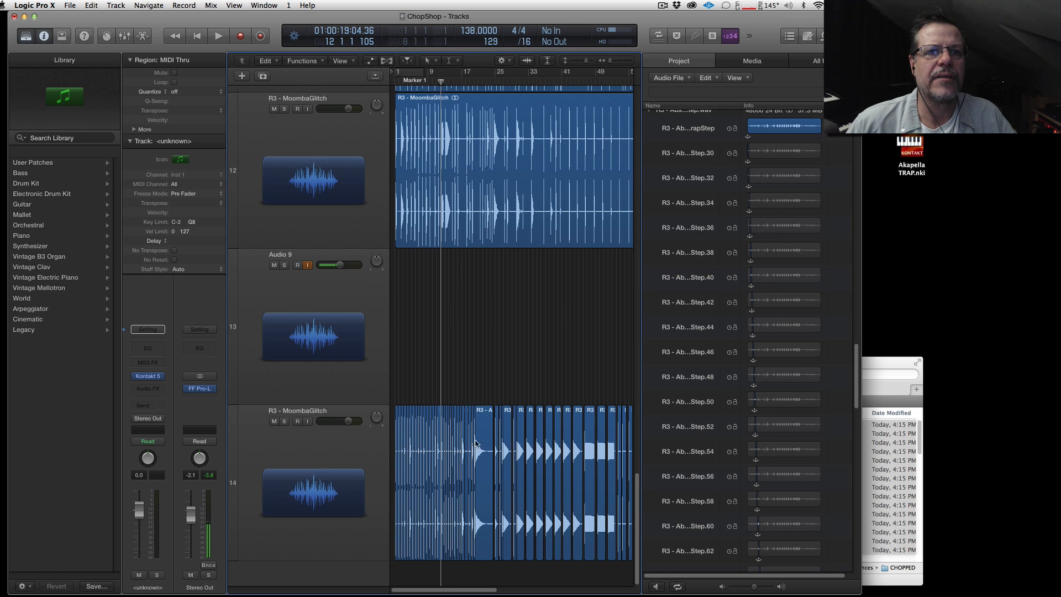
Select all the sliced Absolvr TrapStep regions on the track and rename them in sequence, starting at R3 - Absolvr TrapStep 1
drag(466, 590, 517, 590)
drag(607, 500, 257, 467)
key(super+space)
key(alt+super+space)
key(ctrl+space)
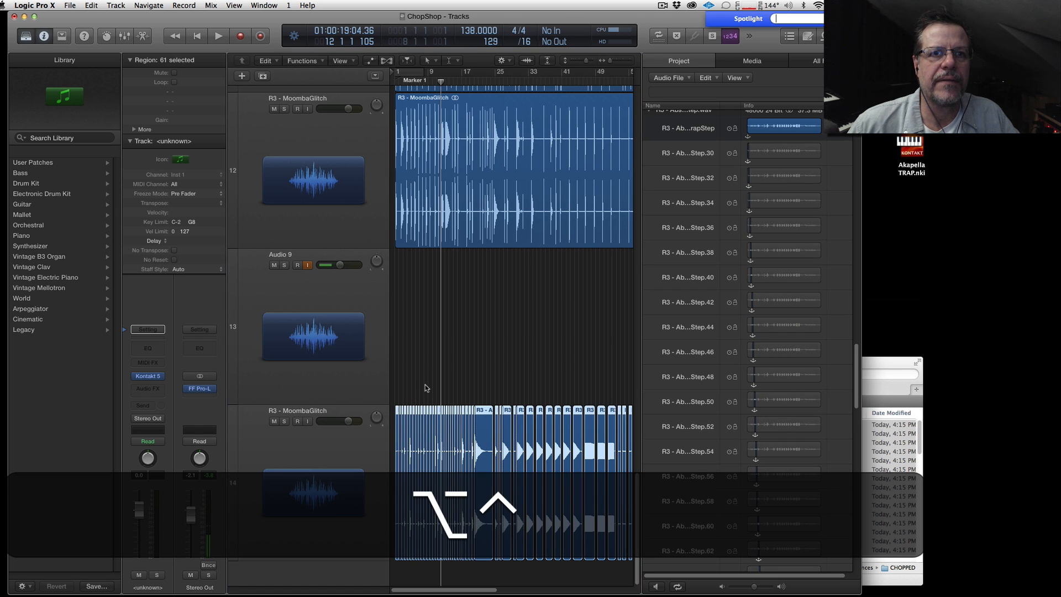
key(ctrl+alt+Escape)
key(ctrl+alt+Escape)
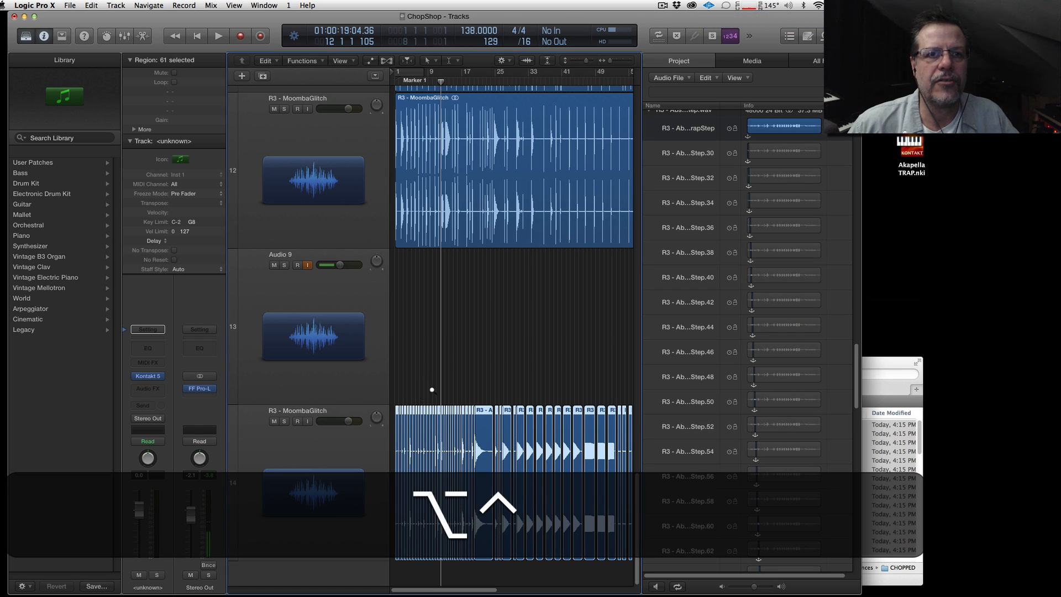
drag(433, 389, 380, 440)
scroll(407, 282, up, 5)
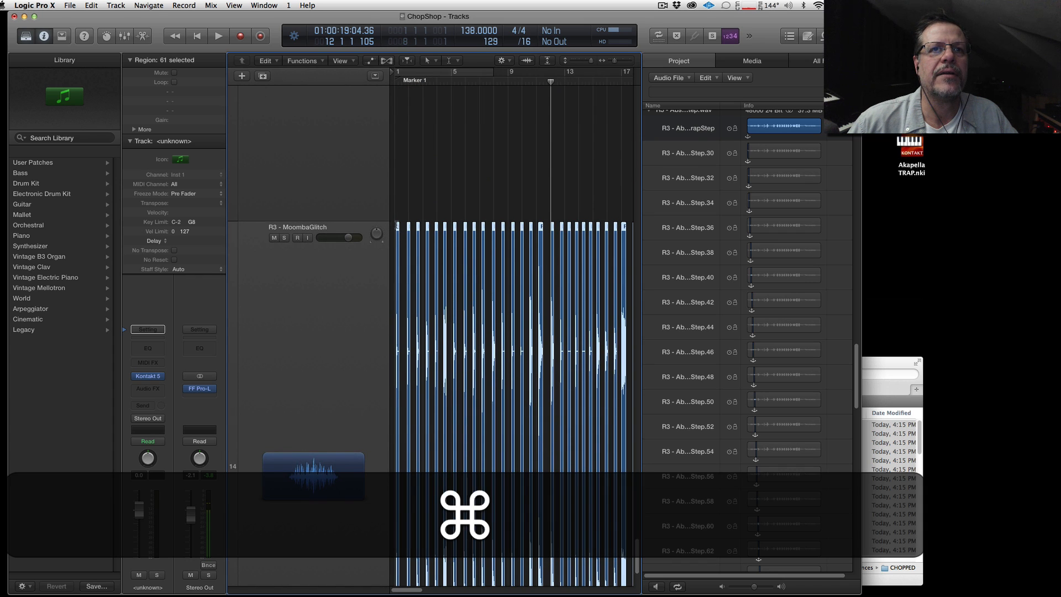
super+click(397, 227)
click(473, 226)
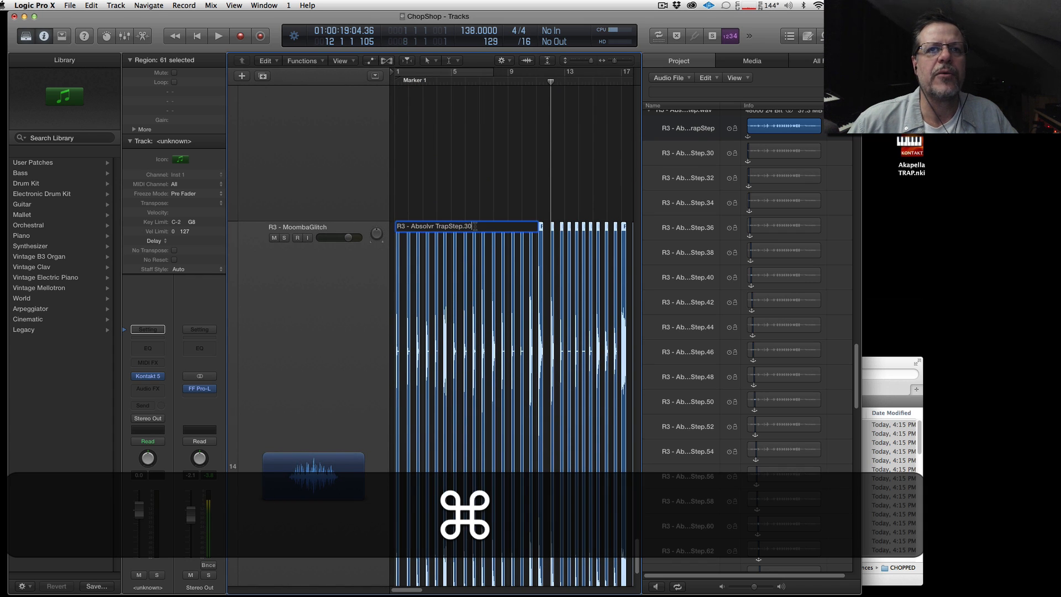
key(BackSpace)
text(1)
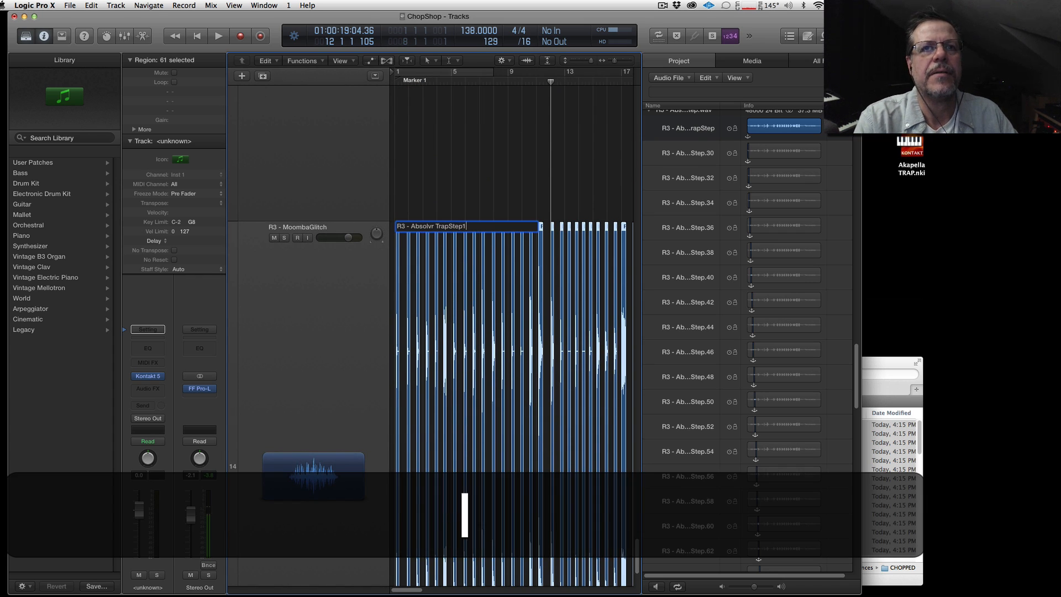
key(Left)
key(Return)
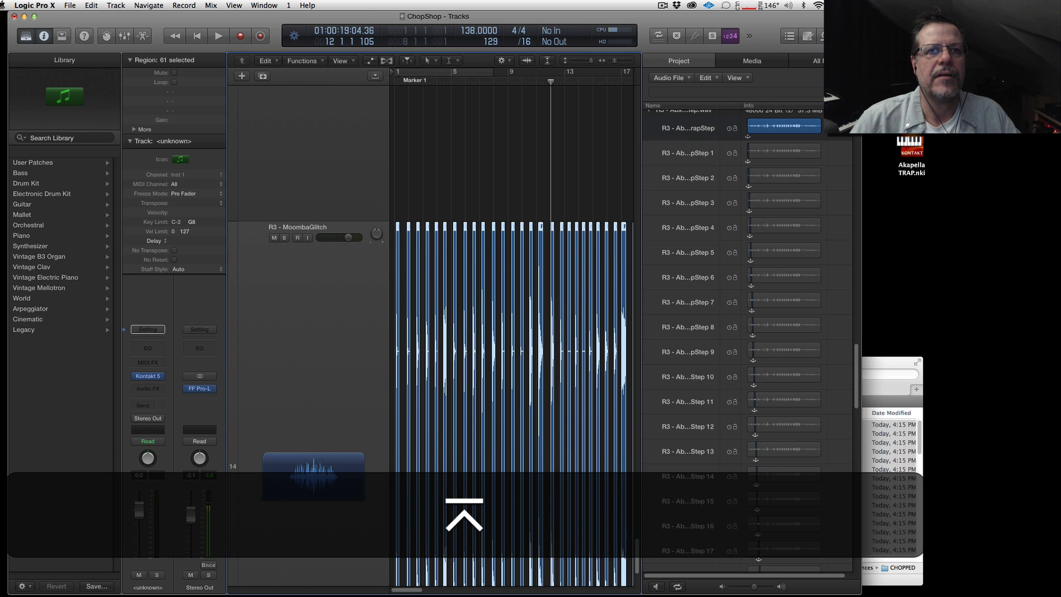
Inspect the last Absolvr TrapStep slice to check its name and where its audio ends
drag(410, 590, 525, 590)
click(545, 474)
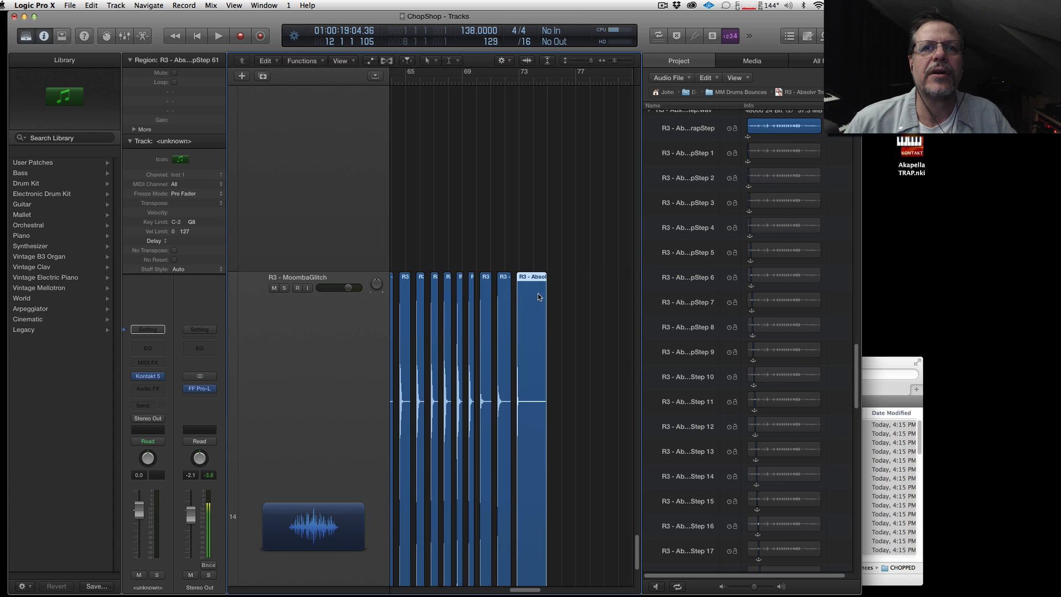
ctrl+alt+drag(550, 246, 491, 309)
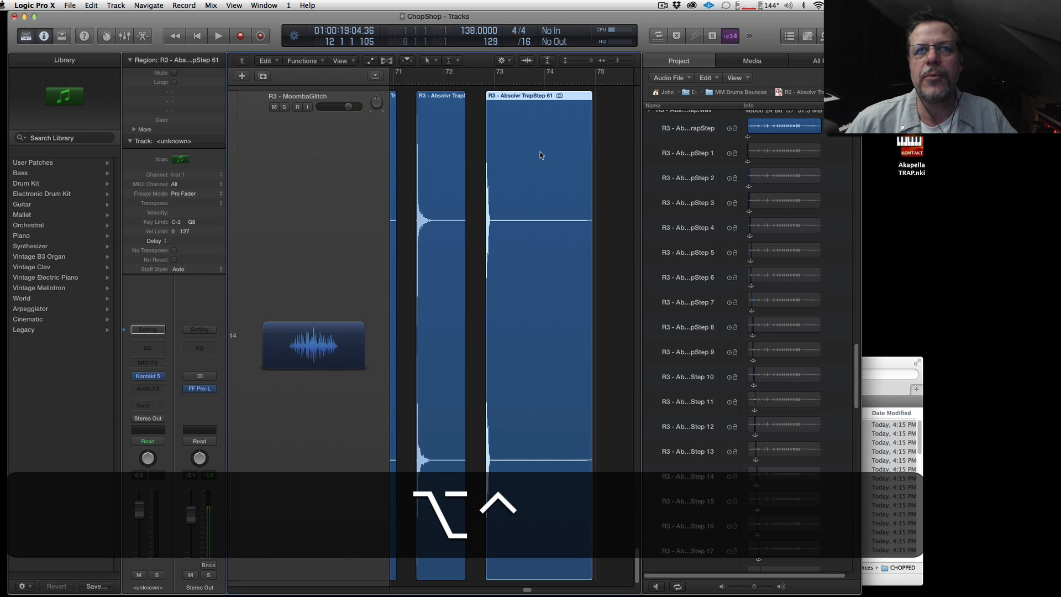
ctrl+alt+click(617, 226)
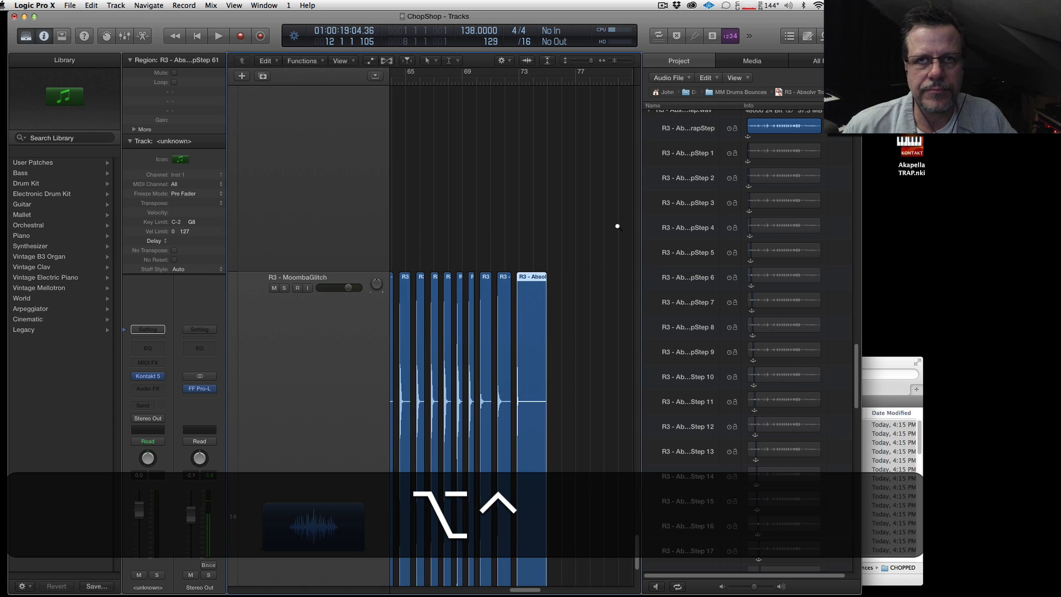
Select every Absolvr TrapStep slice on the track and start exporting the regions as audio files
ctrl+alt+click(354, 278)
click(70, 5)
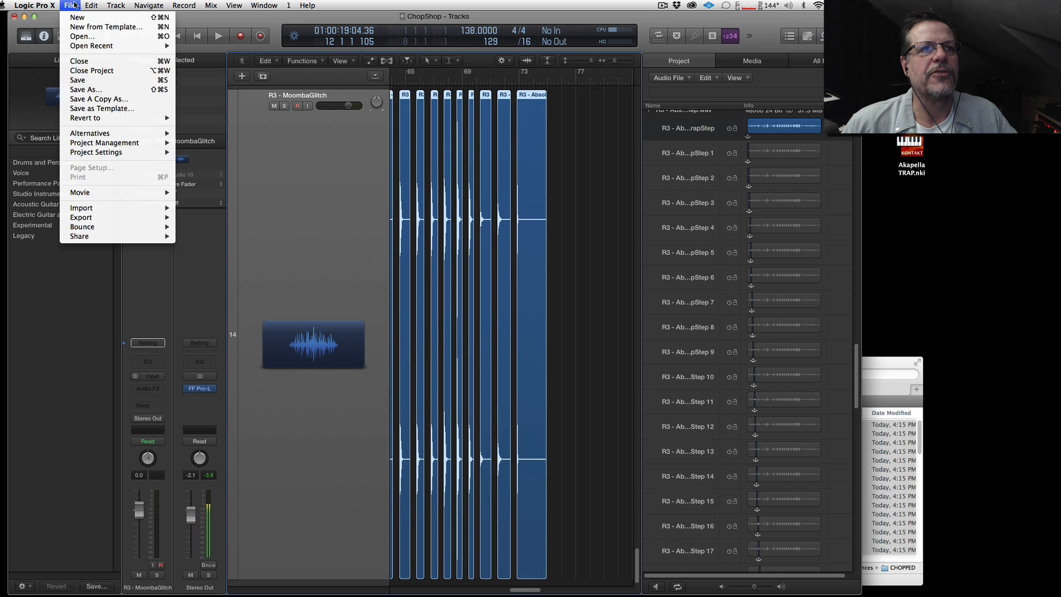
mouse_move(103, 217)
key(Escape)
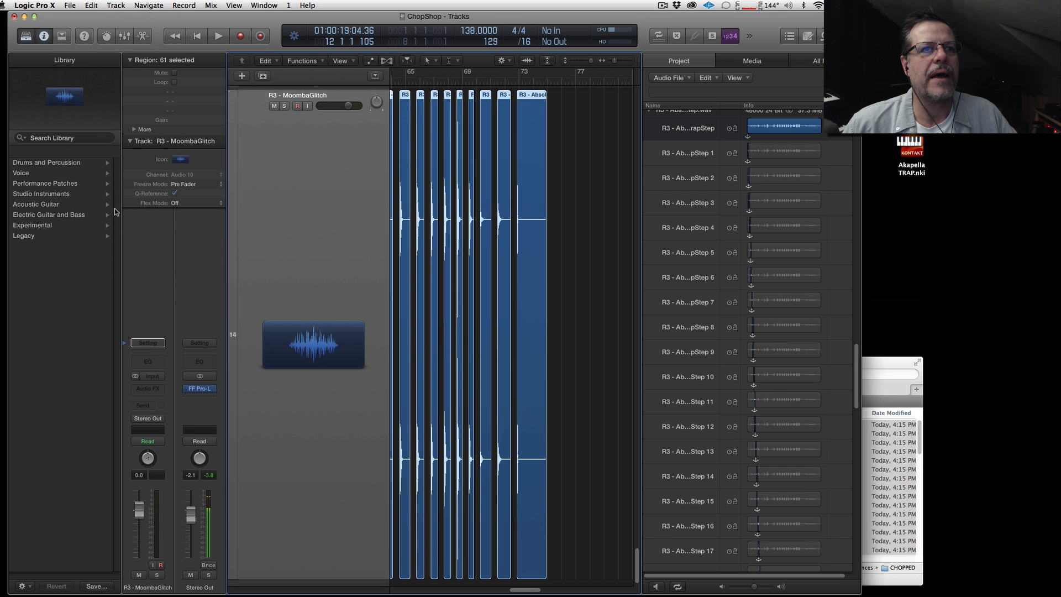
click(70, 5)
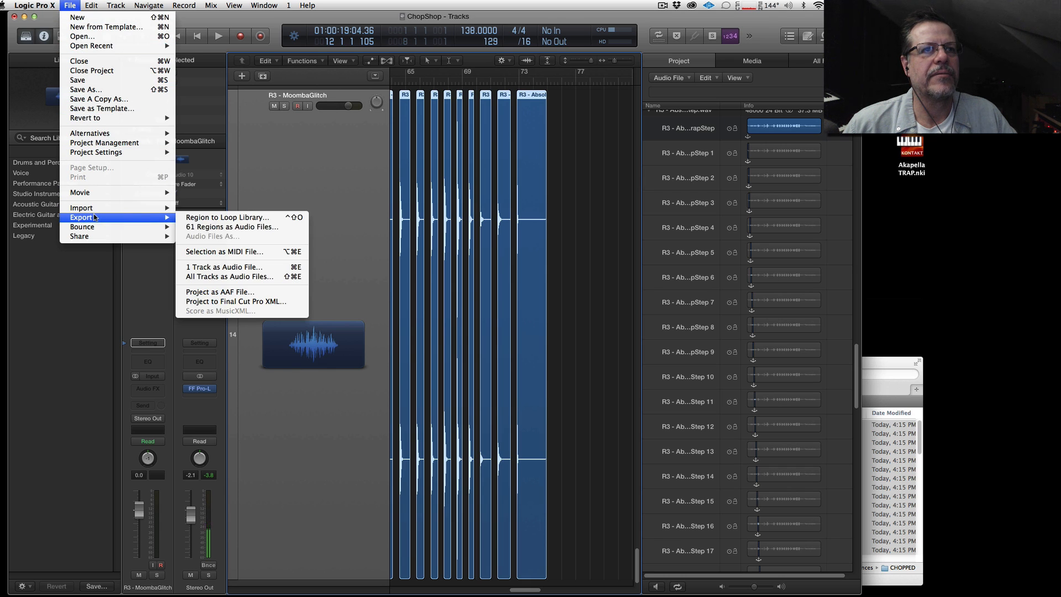
click(245, 227)
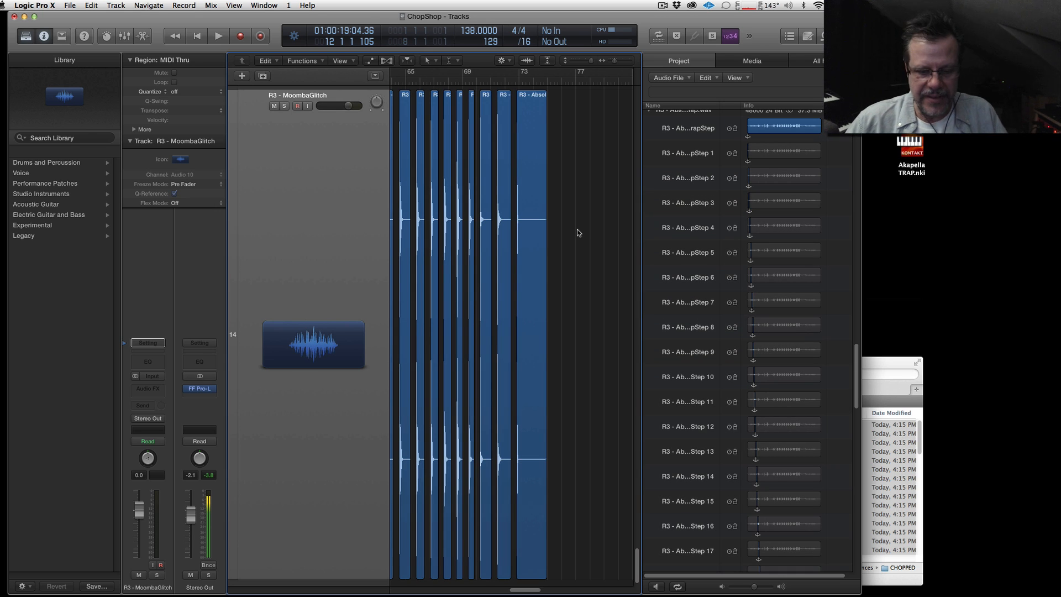
Open the Kontakt 5 instrument on the first instrument track and hide the library
key(super+Up)
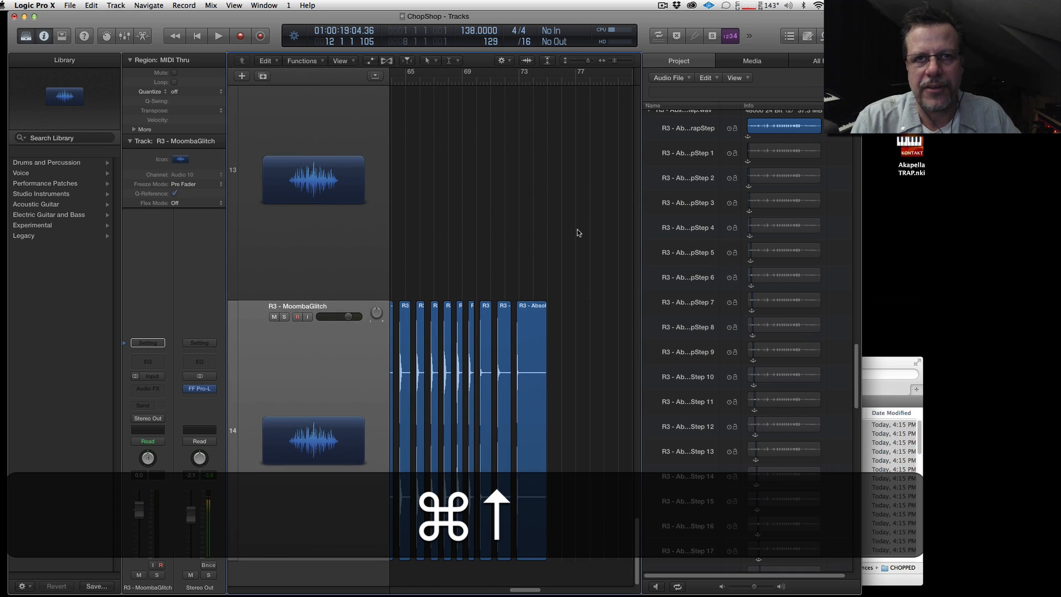
key(super+Up)
key(super+Up)
key(super+Up)
key(super+Up)
key(super+Up)
key(super+Up)
key(super+Up)
key(super+Up)
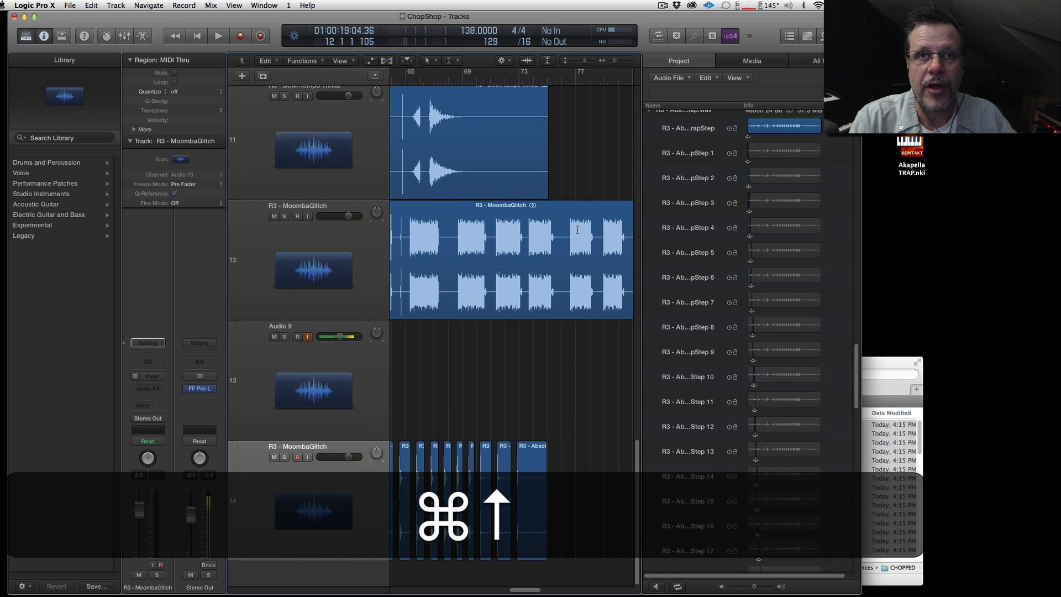
key(super+Up)
scroll(501, 275, up, 4)
scroll(502, 275, up, 15)
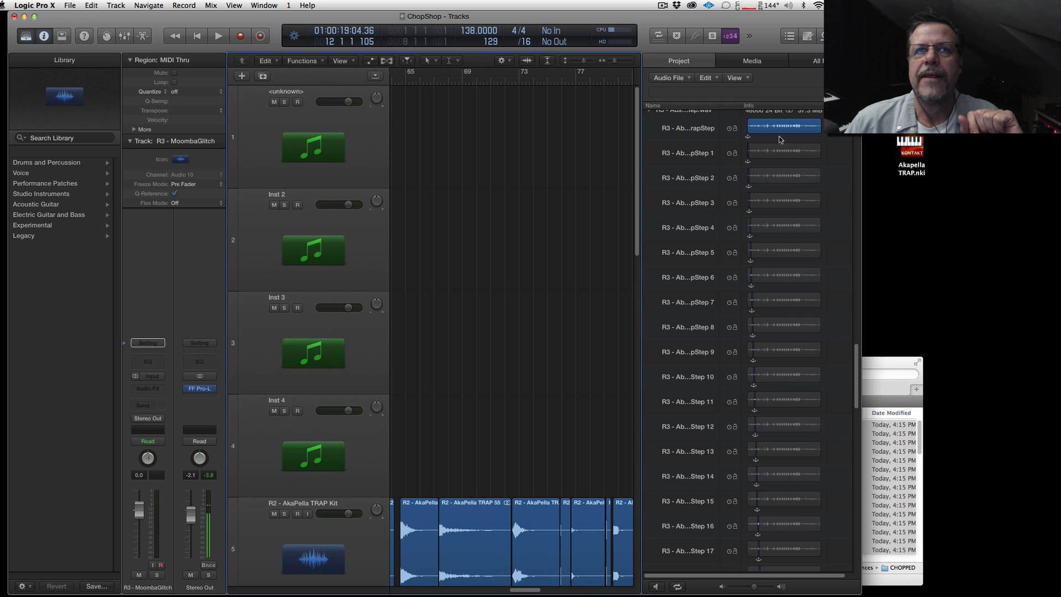
click(310, 104)
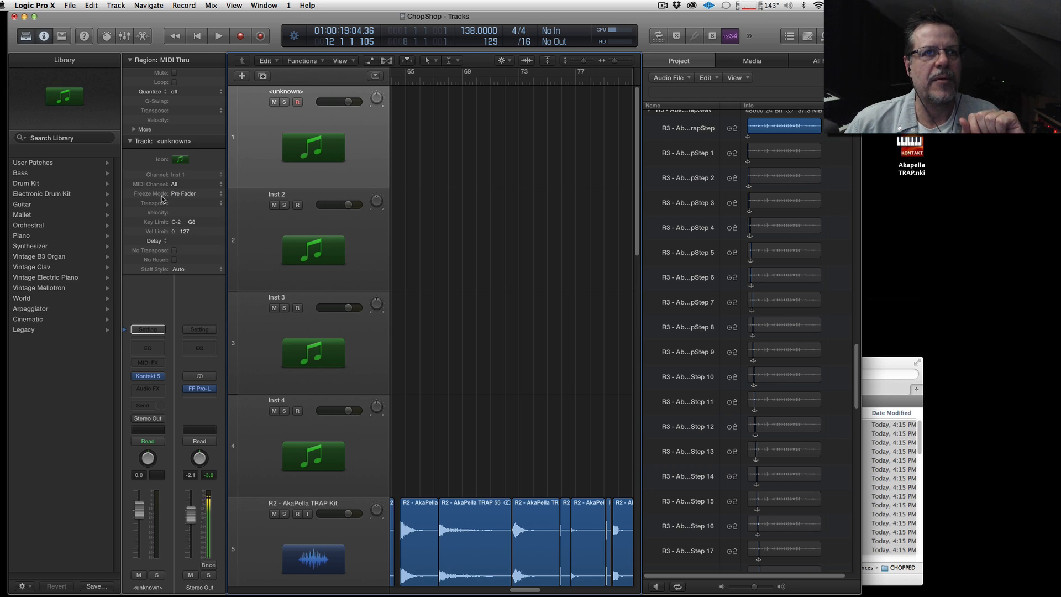
mouse_move(153, 377)
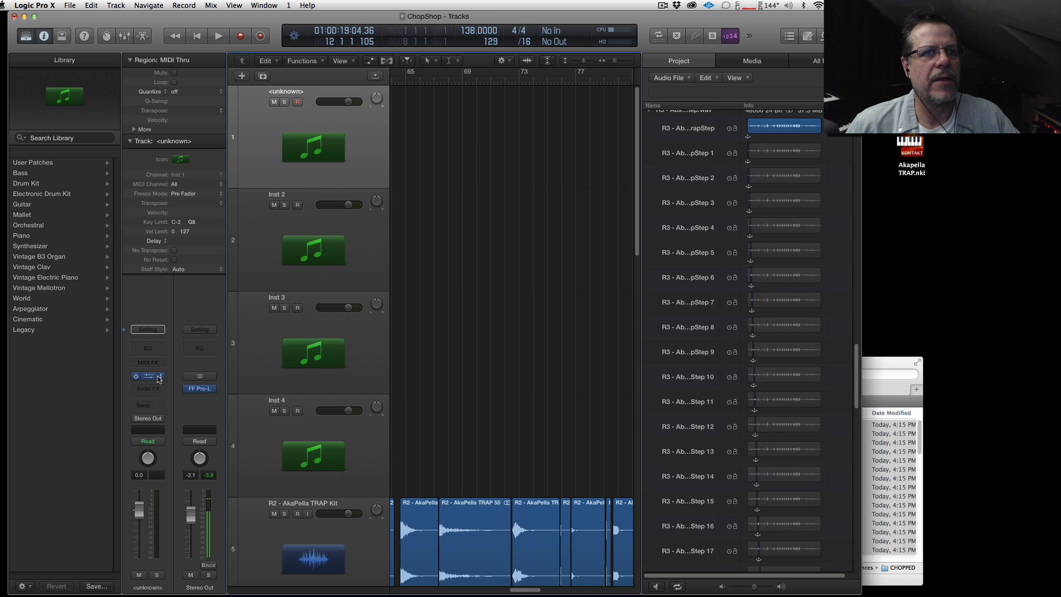
click(26, 35)
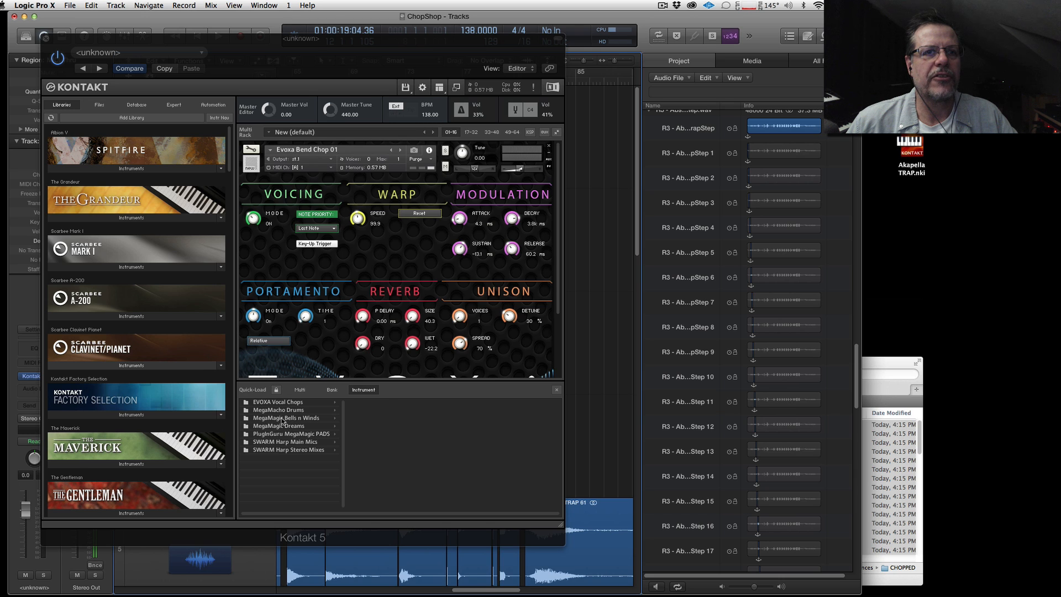
Load R1 - DubStep 1 from the MegaMacho Drums Kits - Drums folder of the Quick-Load catalogue in place of the current instrument
click(281, 410)
click(376, 403)
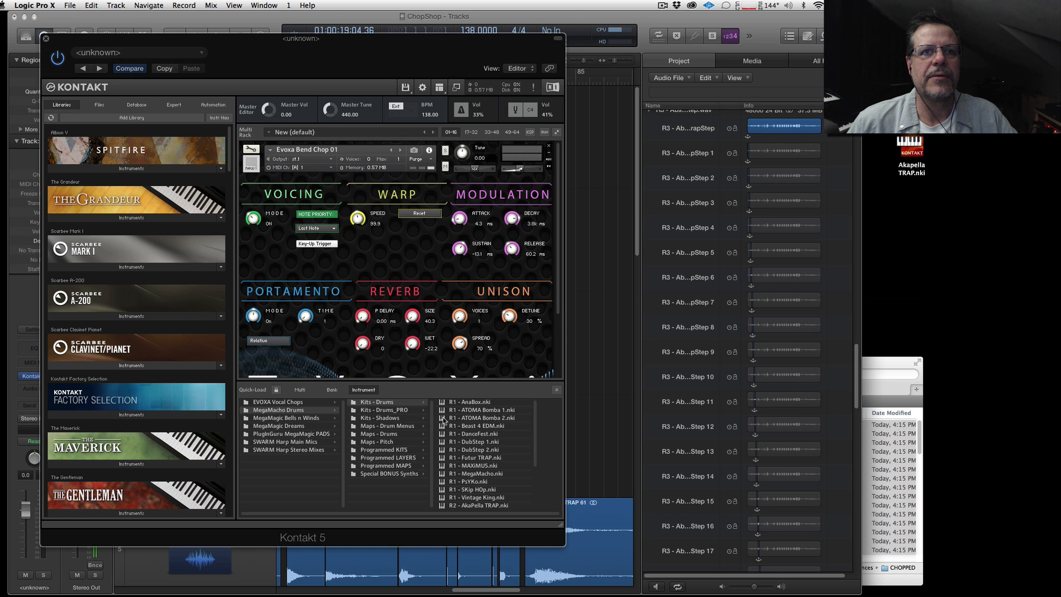
drag(472, 442, 367, 169)
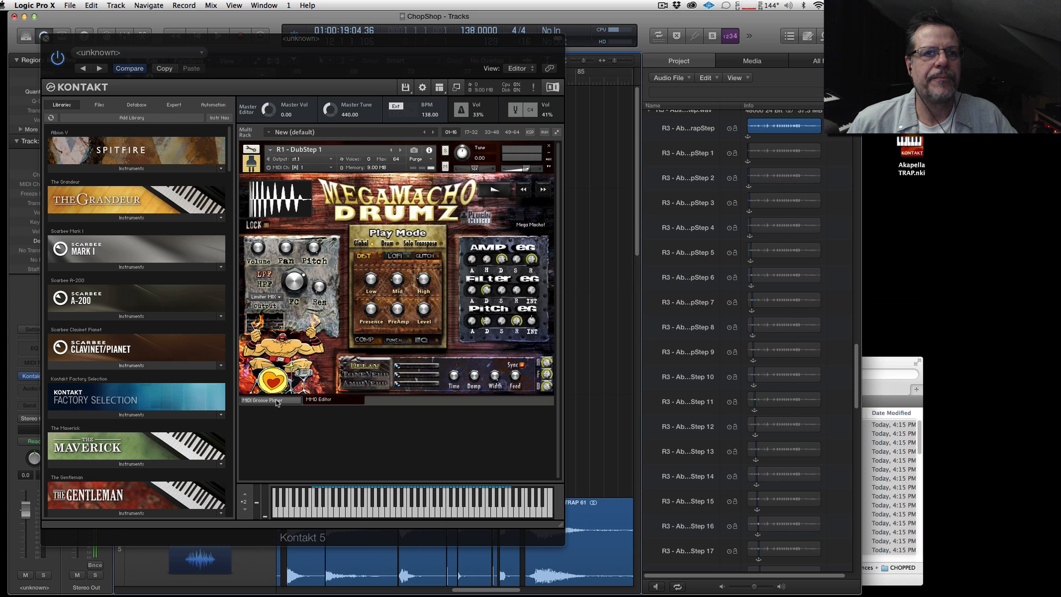
Show the MIDI Groove Player and select 136 - Union party 2.mid from the KITS - DubStep folder of Single Instrument Grooves
click(278, 400)
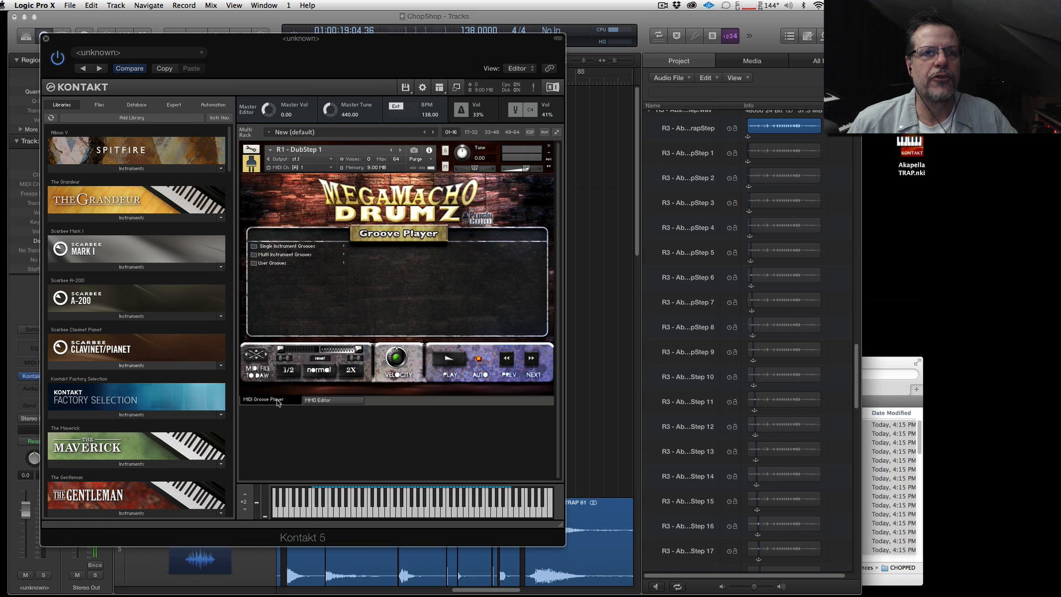
click(279, 247)
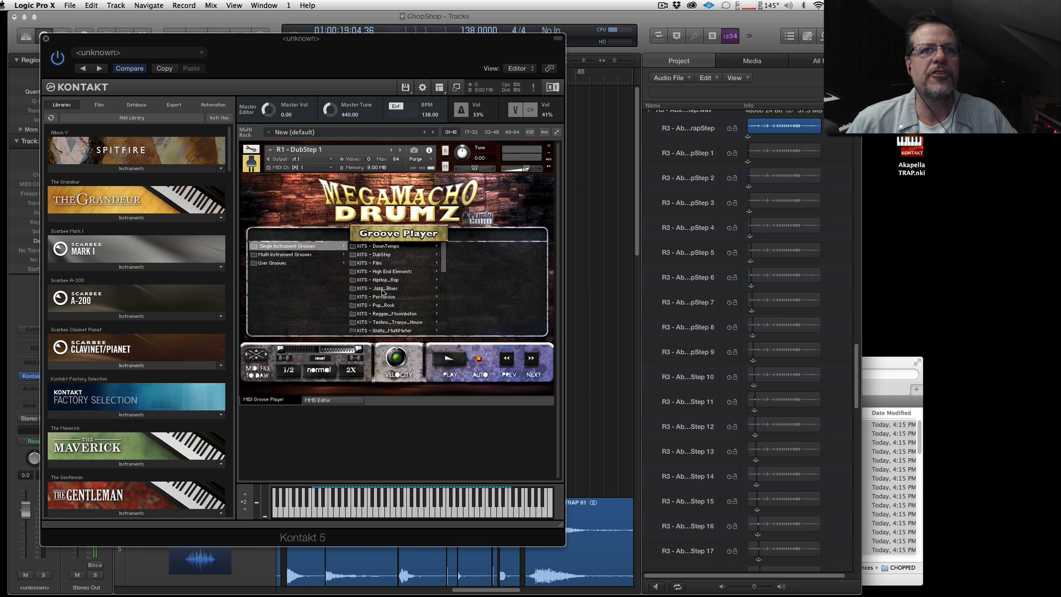
click(381, 256)
click(475, 280)
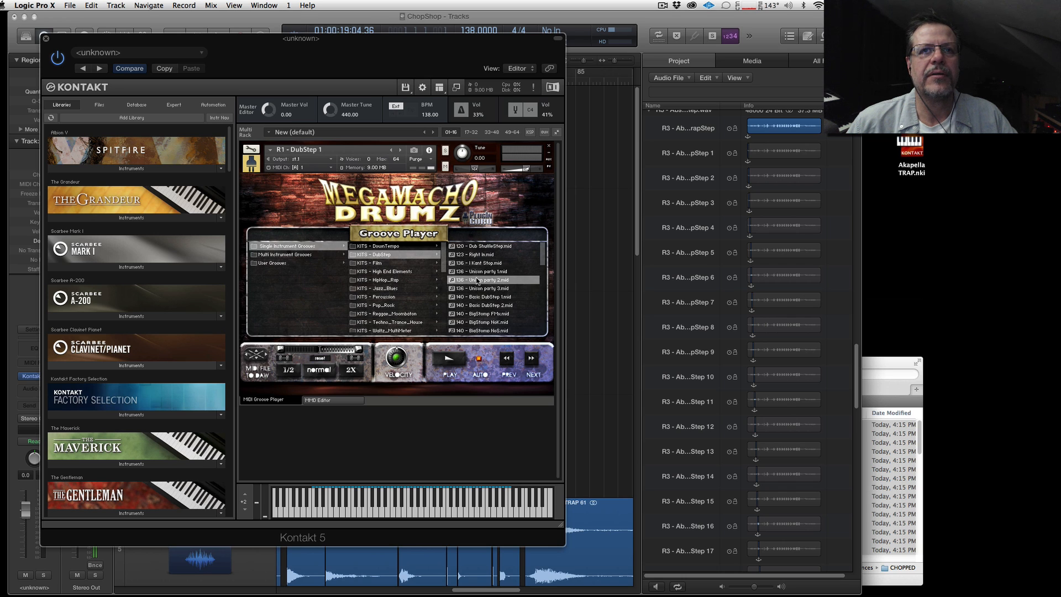
Start playback of the selected groove and switch it to 140 - Basic DubStep 2.mid
click(457, 361)
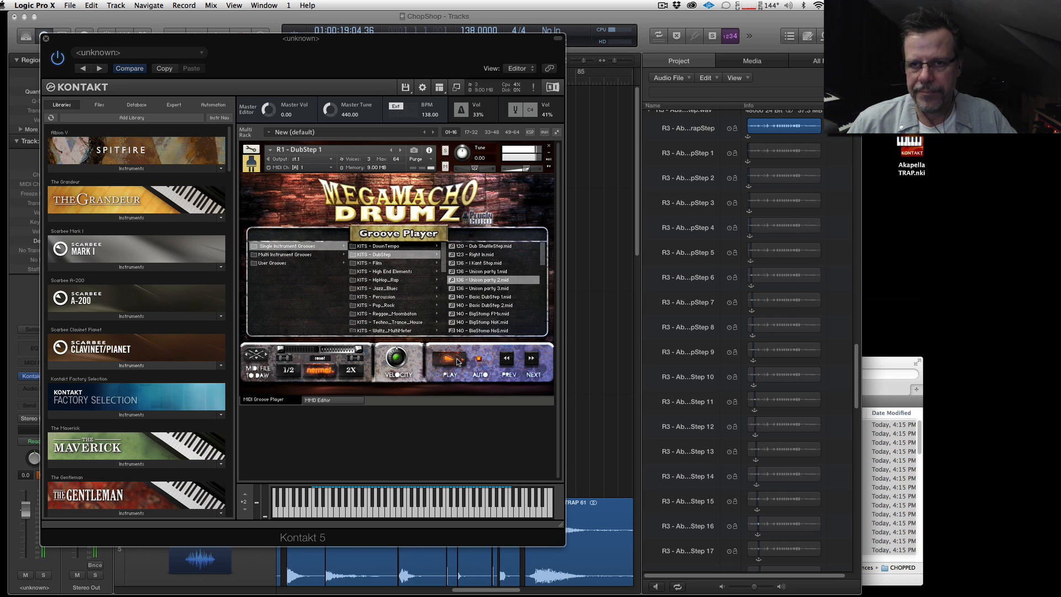
drag(464, 47, 489, 76)
click(506, 334)
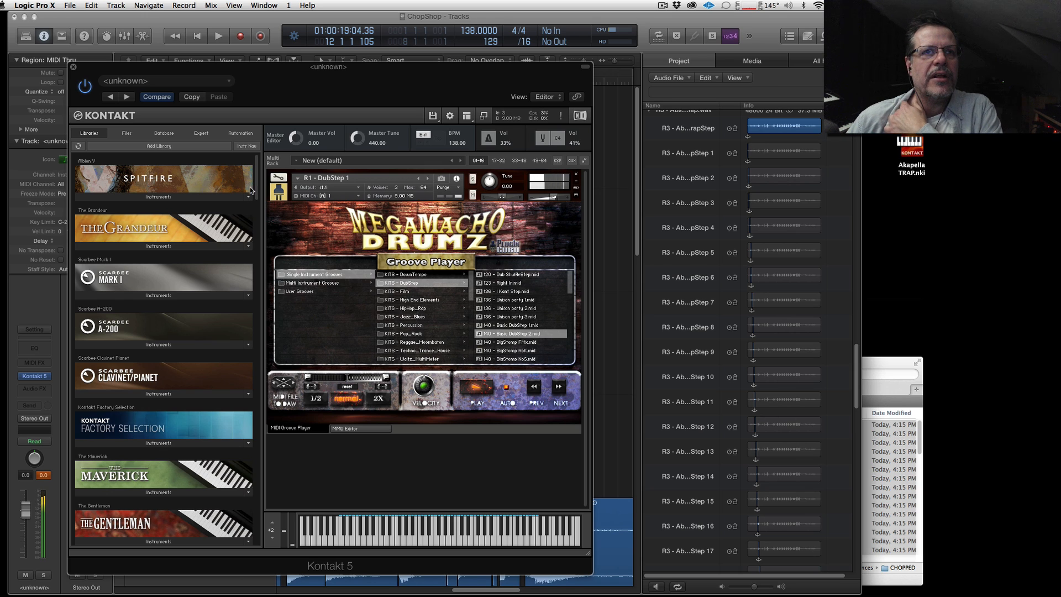
Replace the current kit with R3 - MOOMbaGlitch from the MegaMacho Drums Kits - Drums folder of the Quick-Load catalogue, and hide the catalogue
right_click(314, 469)
scroll(487, 494, down, 3)
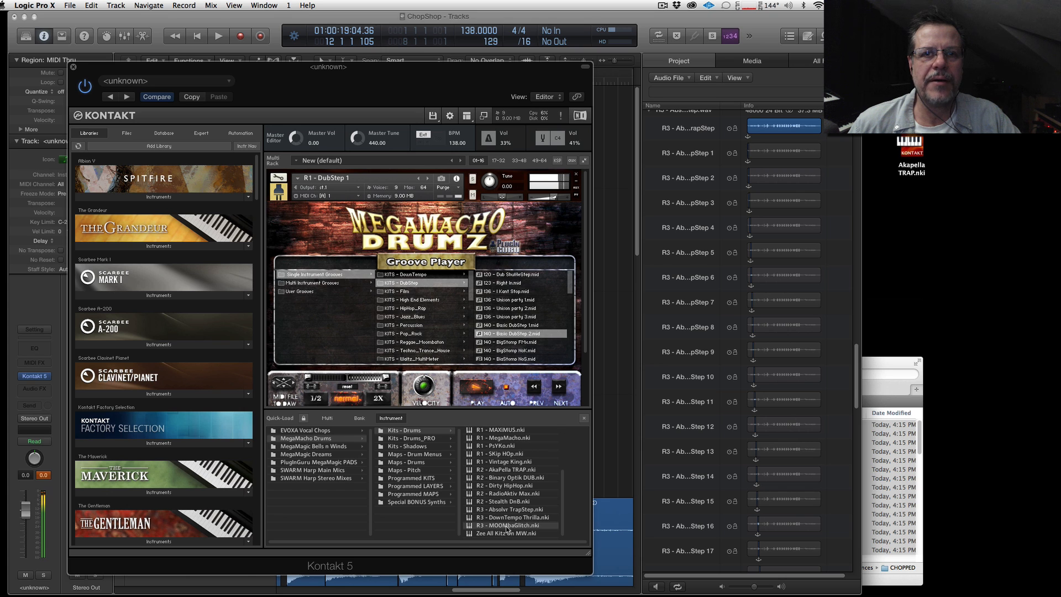
drag(505, 525, 439, 320)
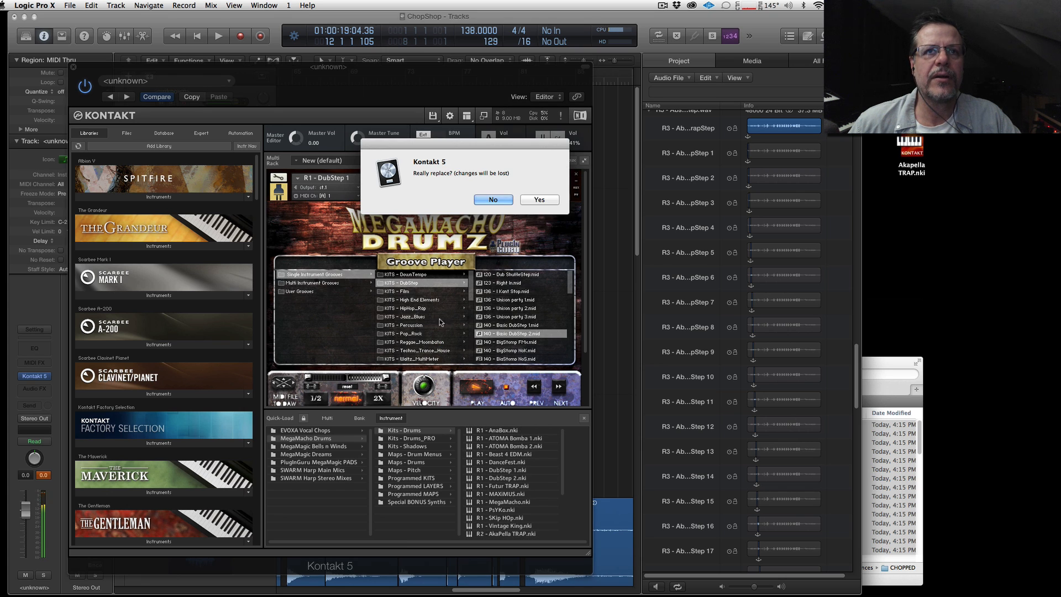
click(540, 200)
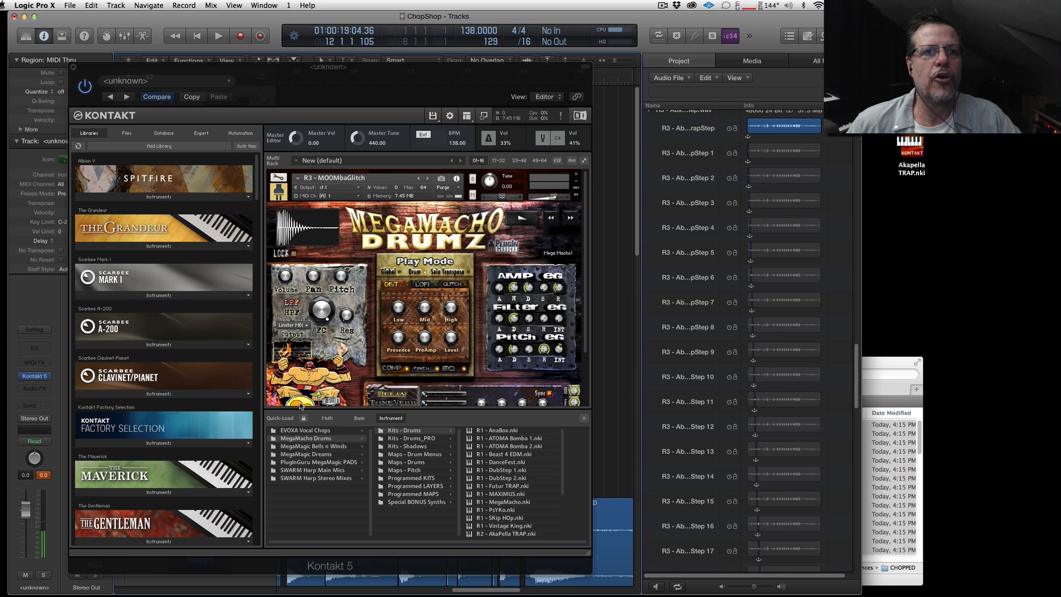
click(584, 419)
Show the MIDI Groove Player and play 110 - Moombatroit FMx.mid from the KITS - Reggae_Moombaton folder of Single Instrument Grooves
click(311, 427)
click(311, 427)
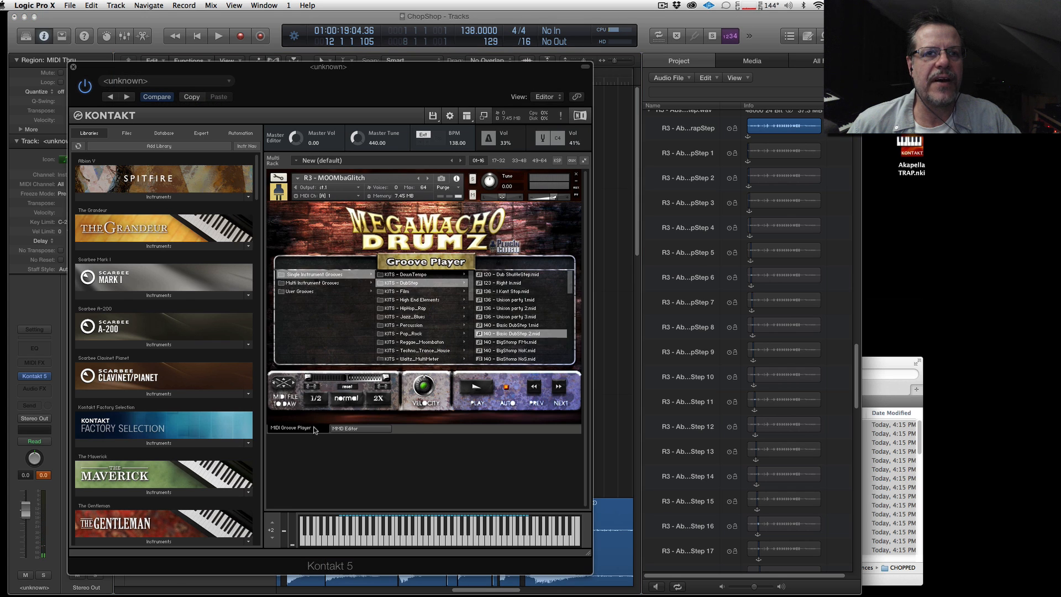
click(422, 343)
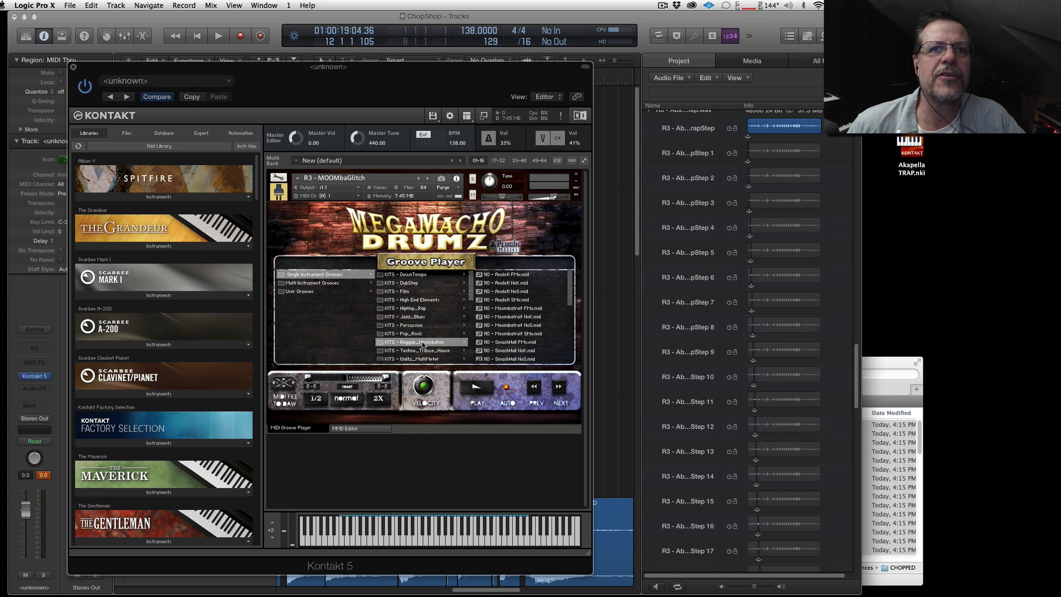
click(511, 309)
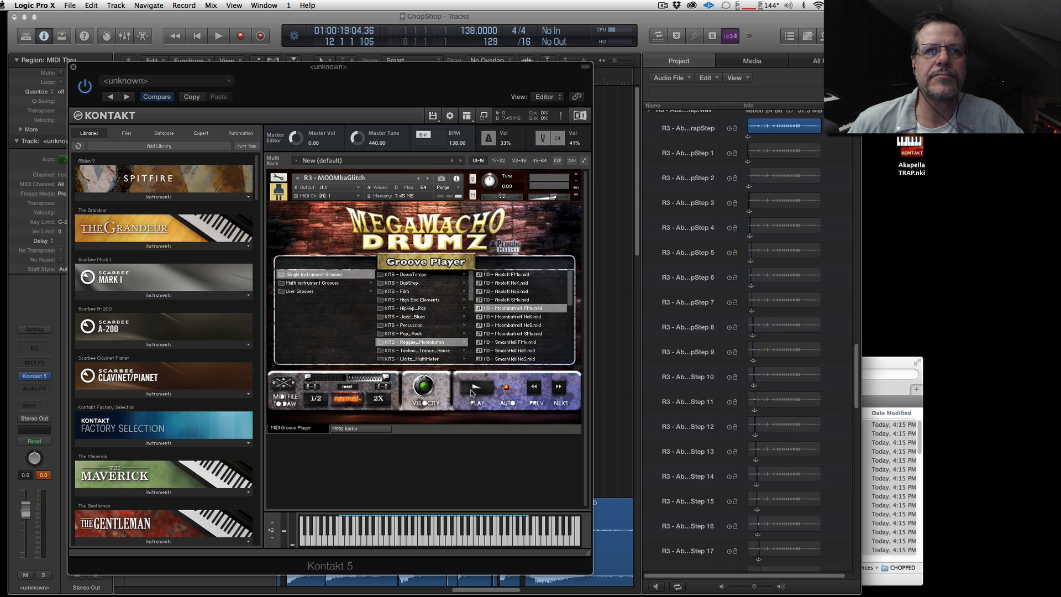
click(471, 392)
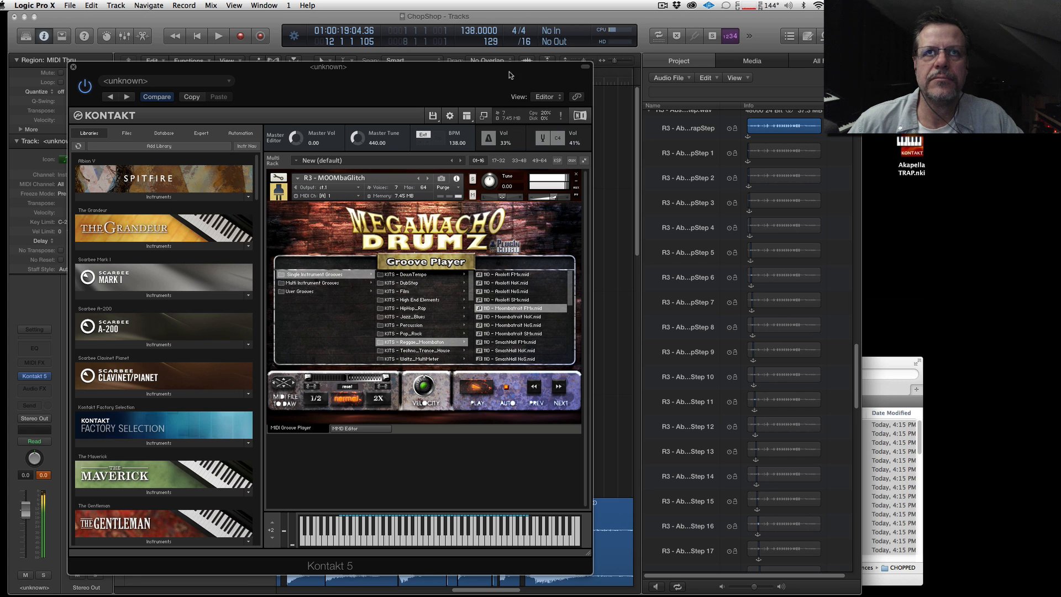
Lower the project tempo to 92 BPM and switch the playing groove to 110 - SmashHall FMx.mid
drag(474, 32, 474, 106)
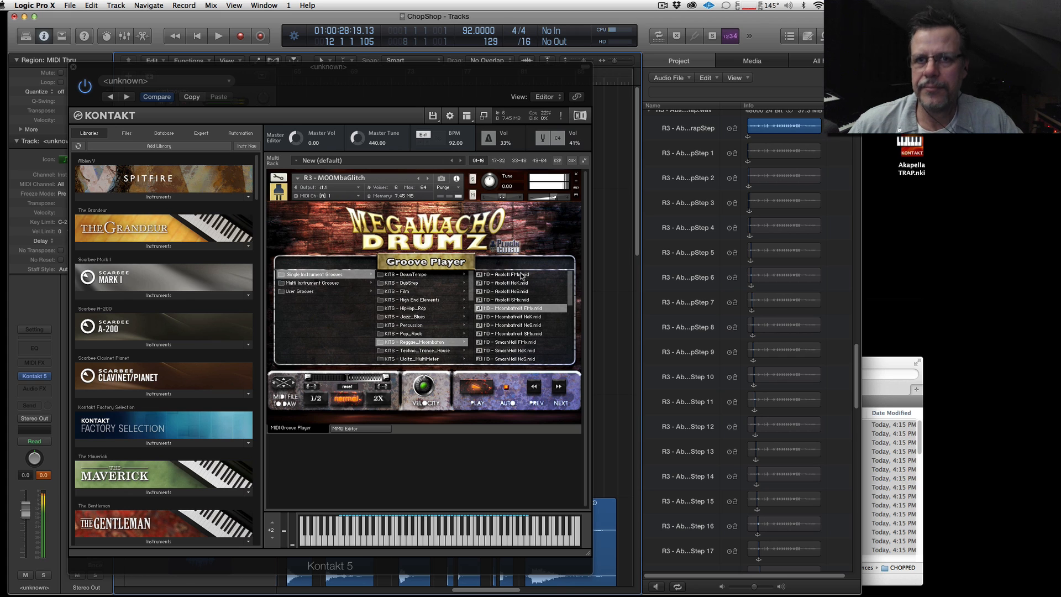
click(506, 342)
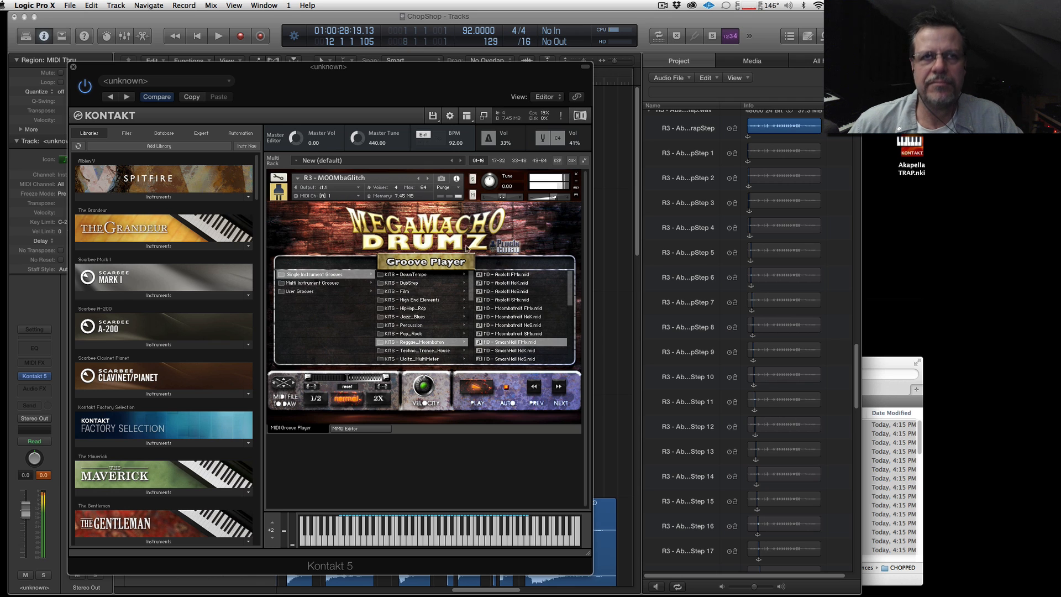
Move the Kontakt window clear of the track headers, adjust the start and end of the groove's playback range, and stop the groove
drag(369, 81, 593, 85)
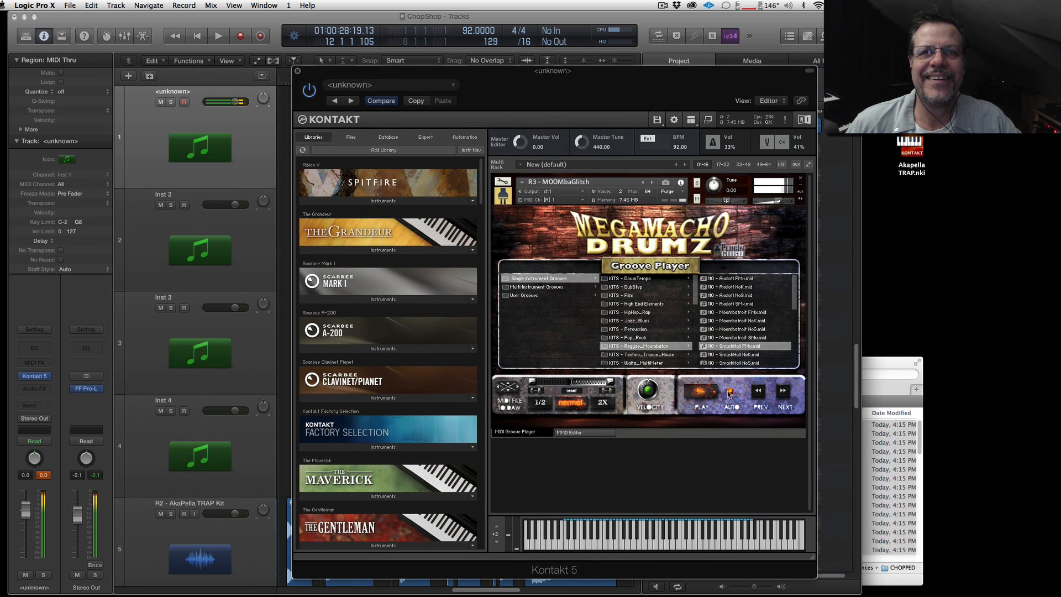
drag(601, 385, 575, 389)
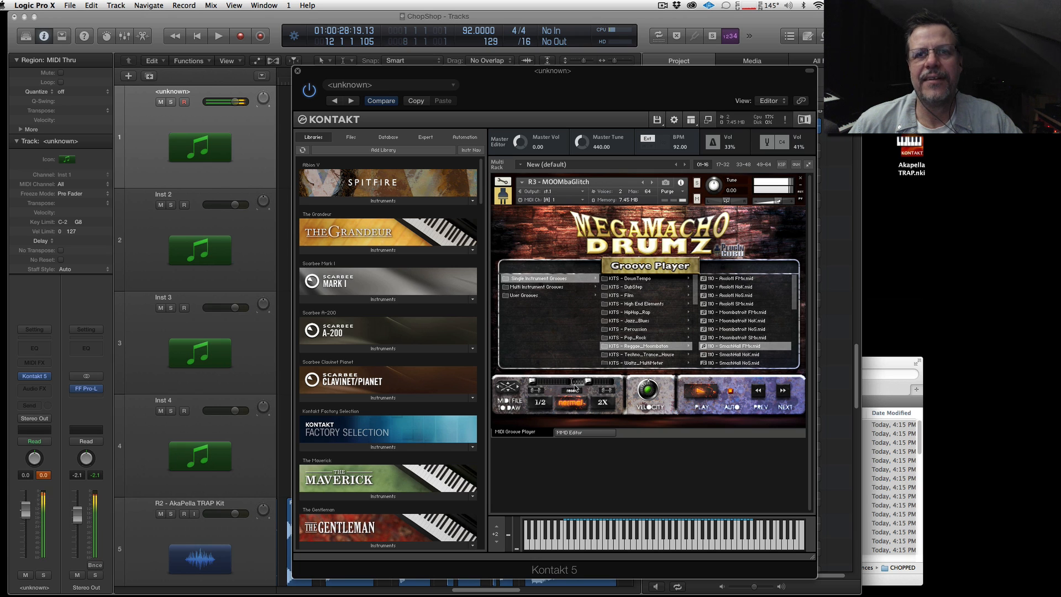
drag(595, 385, 640, 387)
drag(537, 385, 558, 386)
click(699, 399)
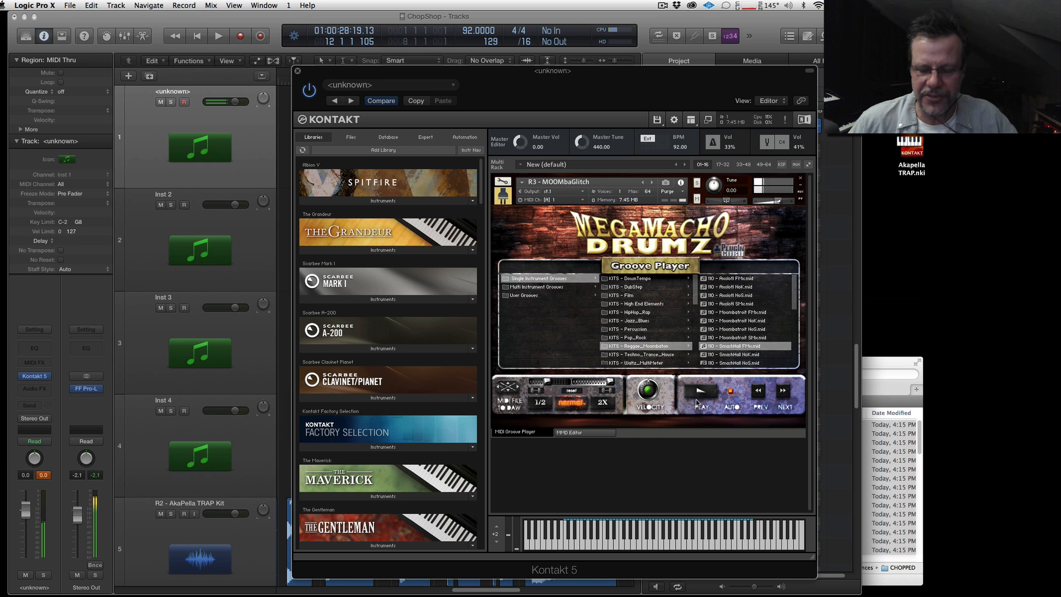